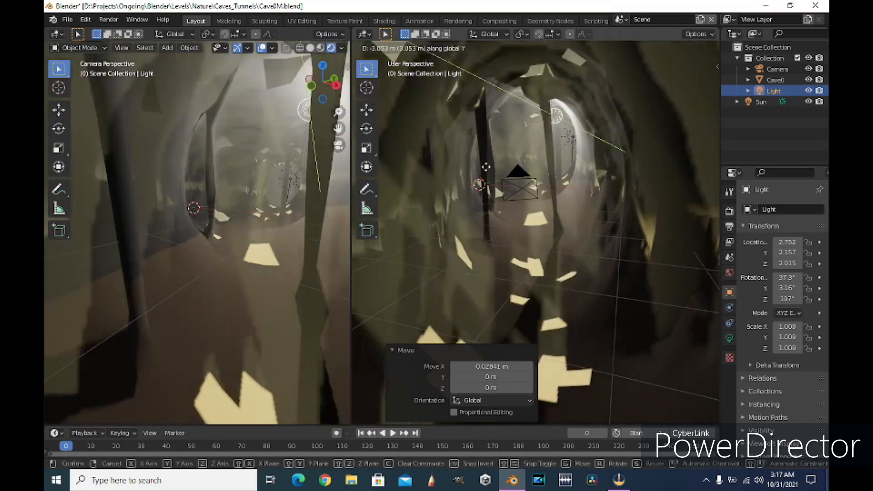
Step: Move the light along global Y to 6.369 m and toggle the sun's visibility off and back on to compare the cave lighting
click(489, 203)
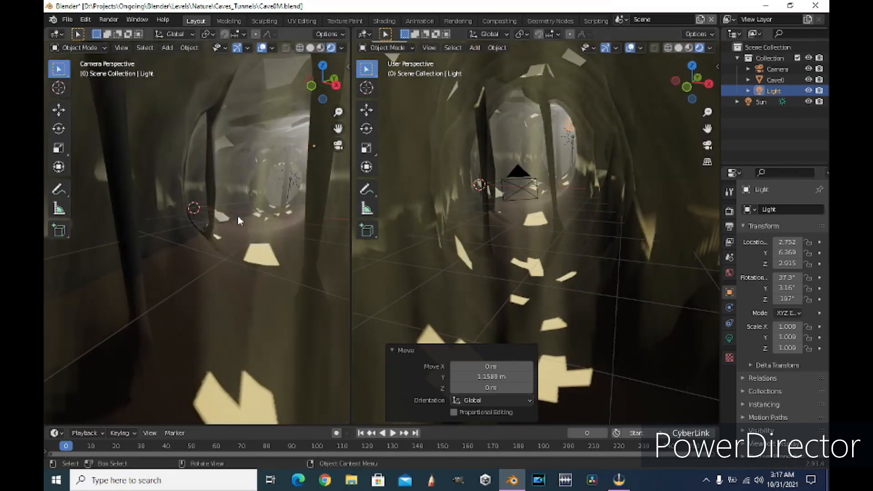
click(809, 102)
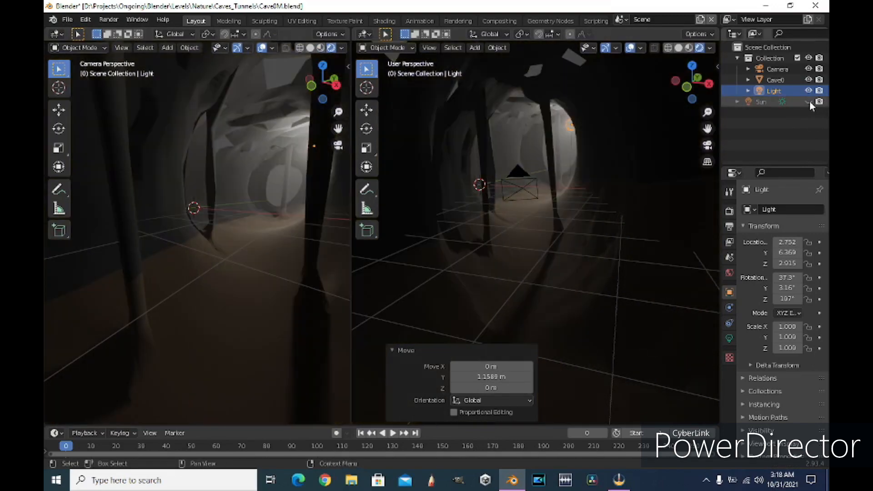
click(808, 101)
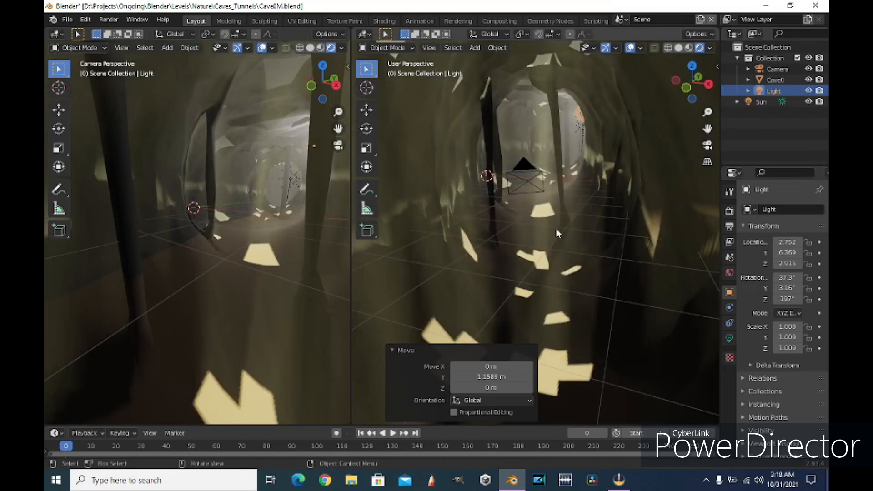
Step: Hide the Cave0 object, clear the selection and set the camera viewport back to the camera's perspective
middle_drag(556, 228, 647, 317)
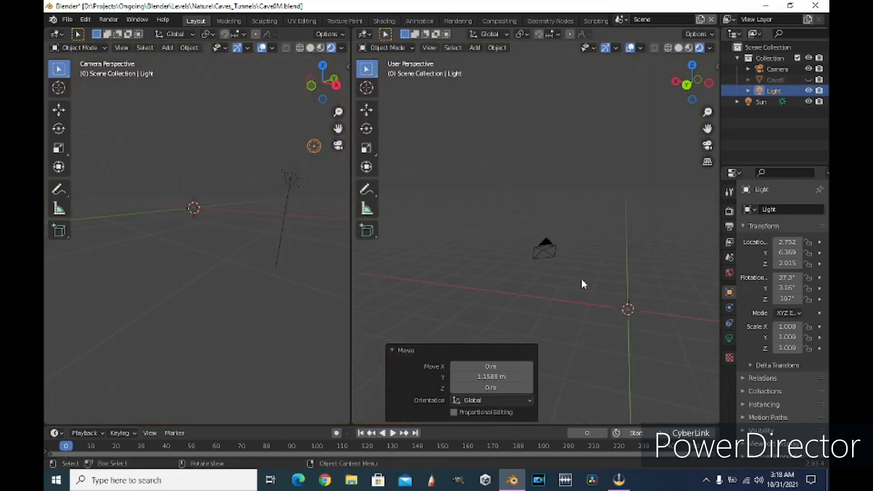
click(582, 283)
middle_drag(582, 283, 407, 245)
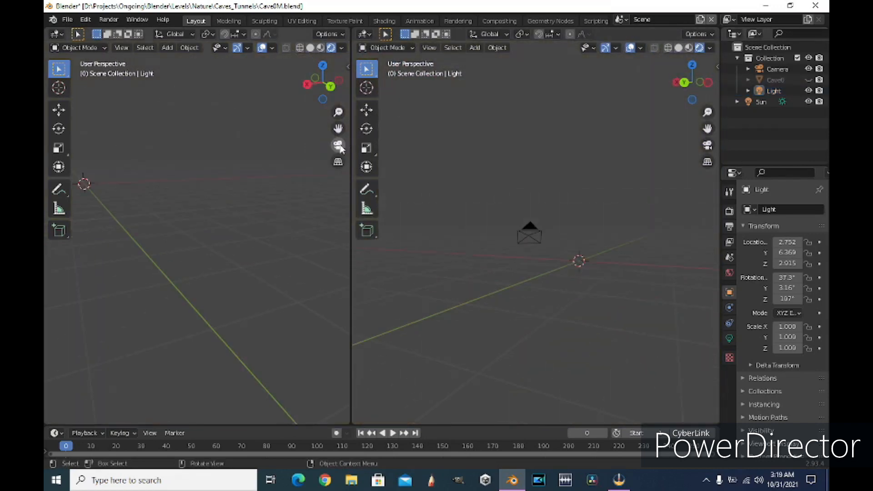
click(339, 145)
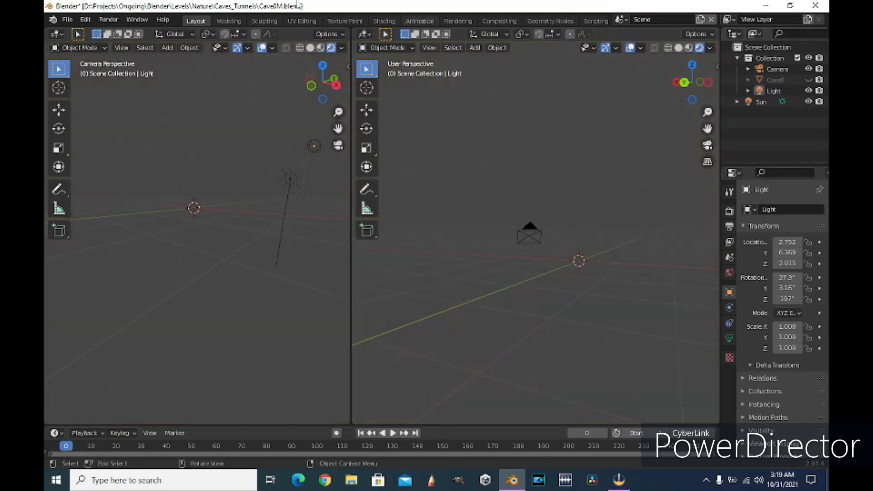
Step: Add a gem mesh with 6 segments, table radius 0.48 and table height 0.29, and reduce its pavilion height
click(475, 47)
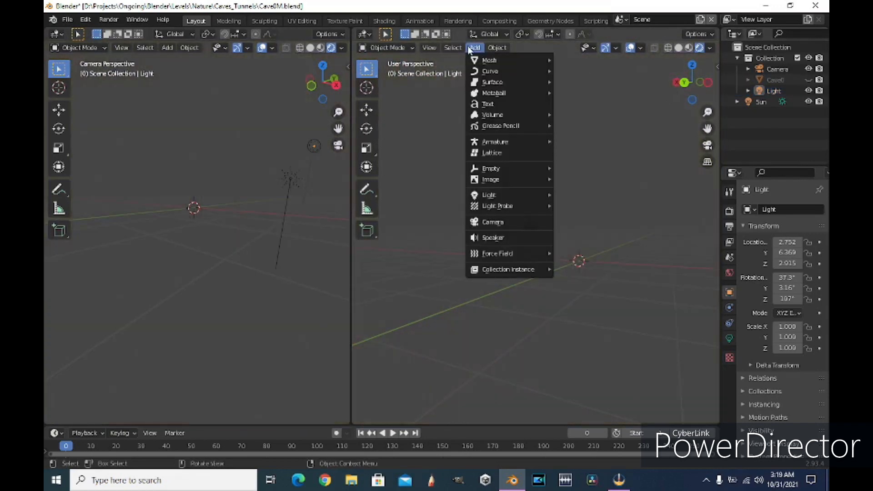
mouse_move(614, 304)
click(688, 321)
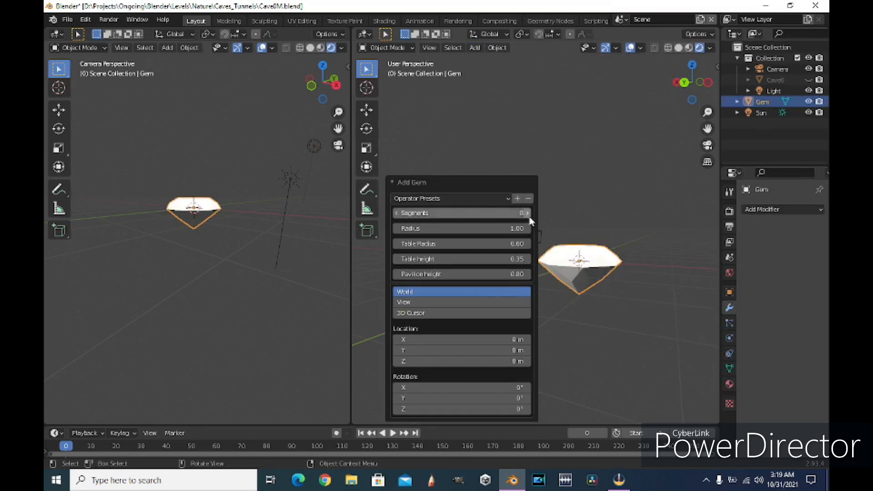
click(528, 213)
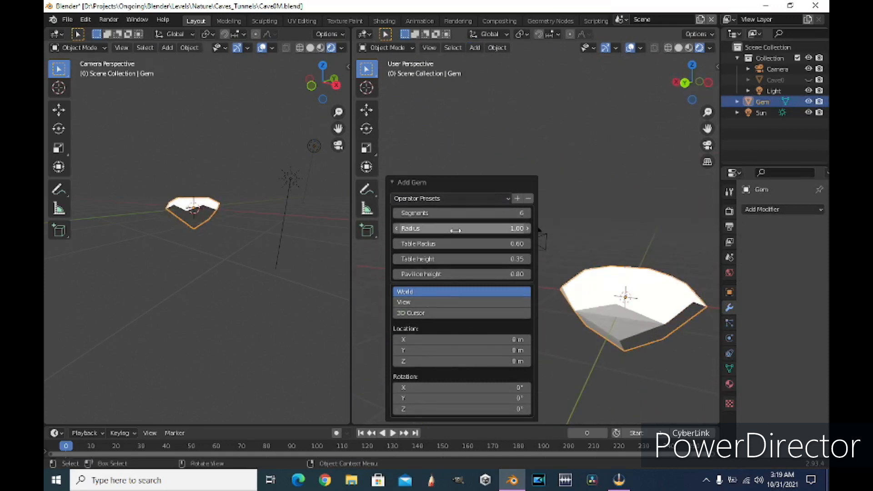
click(396, 244)
click(396, 259)
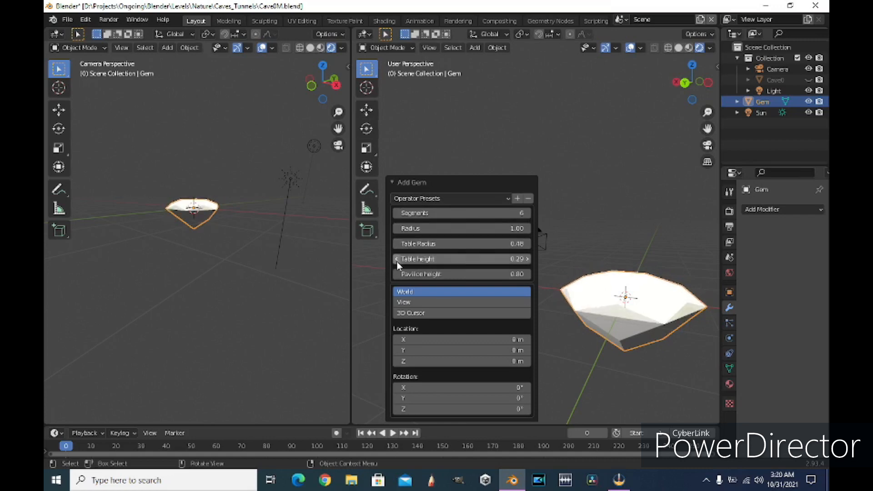
click(397, 275)
middle_drag(559, 291, 643, 272)
click(643, 273)
click(637, 318)
middle_drag(636, 319, 658, 4)
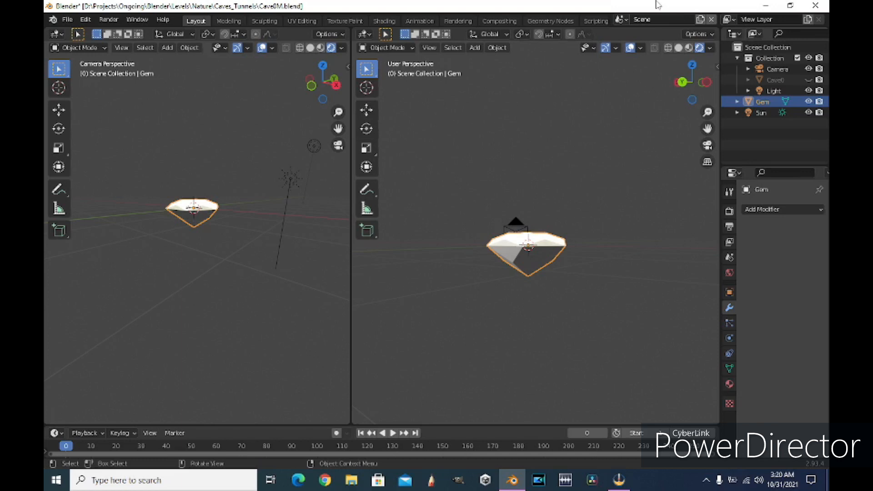
Step: Look through the gem's object properties, the tool settings and the scene properties
click(729, 292)
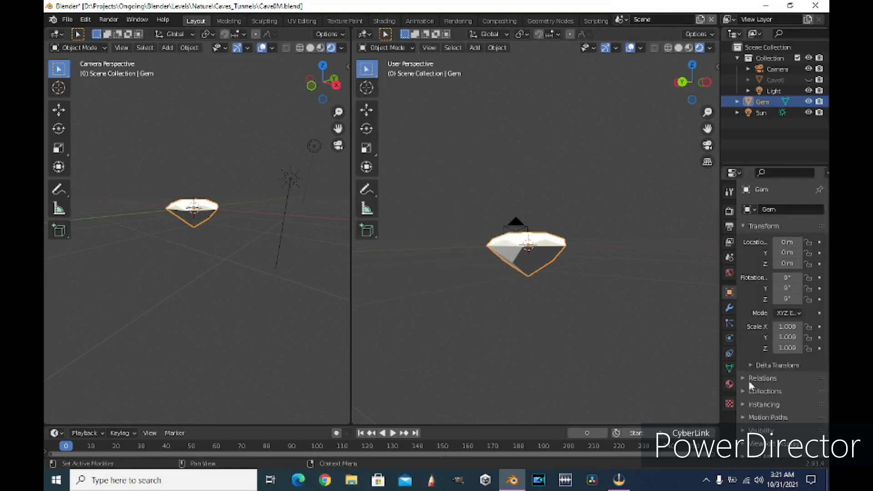
scroll(773, 364, down, 6)
scroll(745, 428, down, 1)
scroll(742, 382, up, 1)
click(741, 360)
scroll(741, 355, up, 6)
click(748, 210)
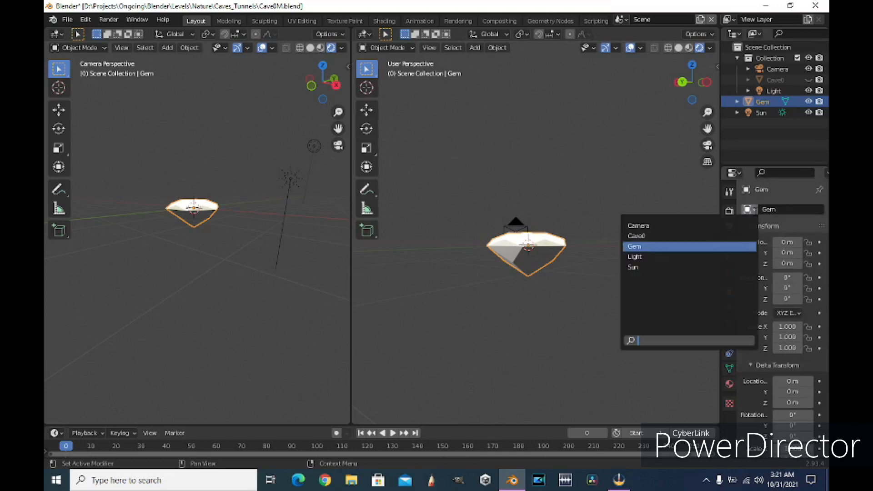
click(729, 192)
click(743, 292)
click(730, 258)
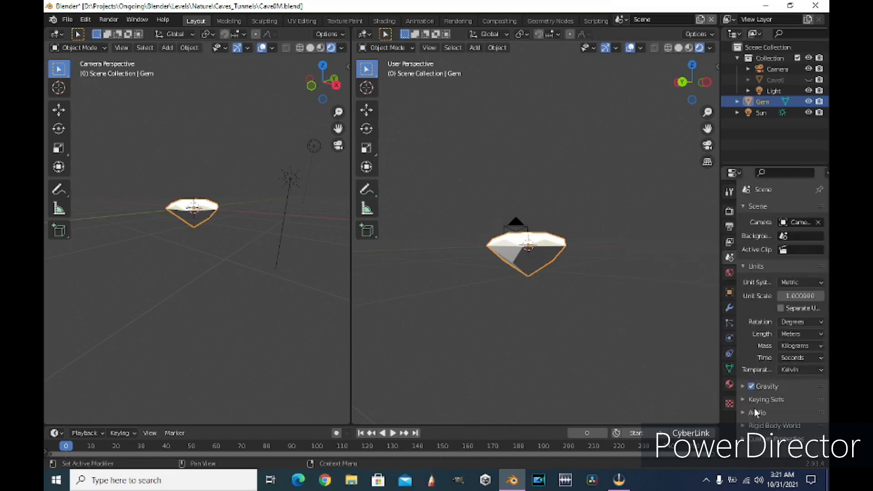
click(757, 426)
scroll(757, 423, down, 1)
drag(725, 253, 732, 309)
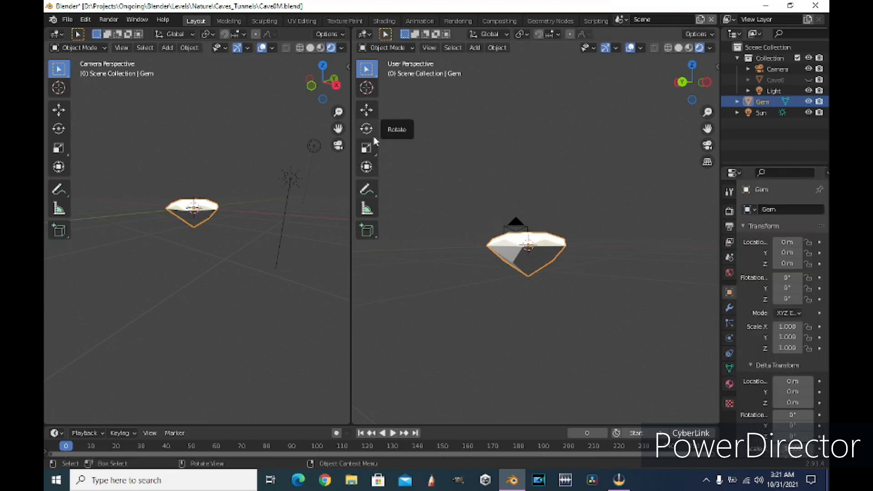
key(n)
key(n)
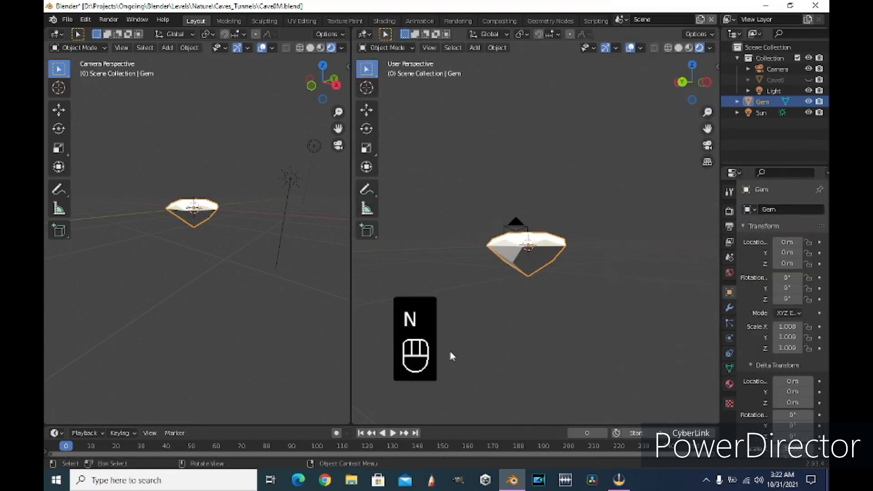
Step: Scale the gem uniformly to 0.970
scroll(564, 228, up, 4)
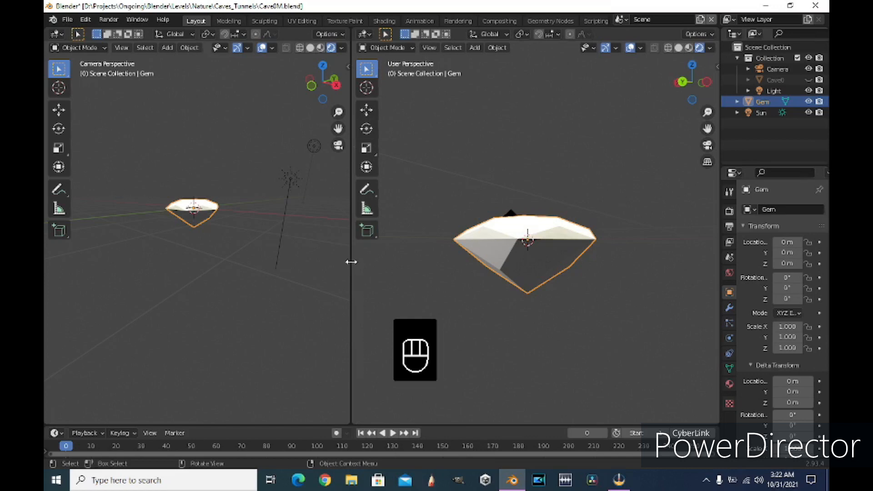
key(s)
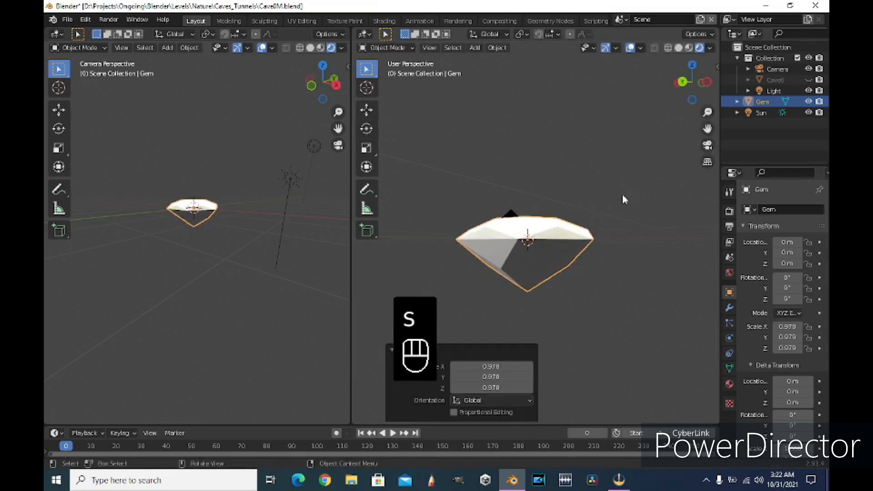
click(623, 197)
Step: In edit mode, pull the gem's bottom vertex down along Z to lengthen the point
key(Tab)
click(538, 312)
key(g)
key(z)
click(552, 336)
Step: Try to move a vertex on the gem's side along X, then undo the move
click(469, 257)
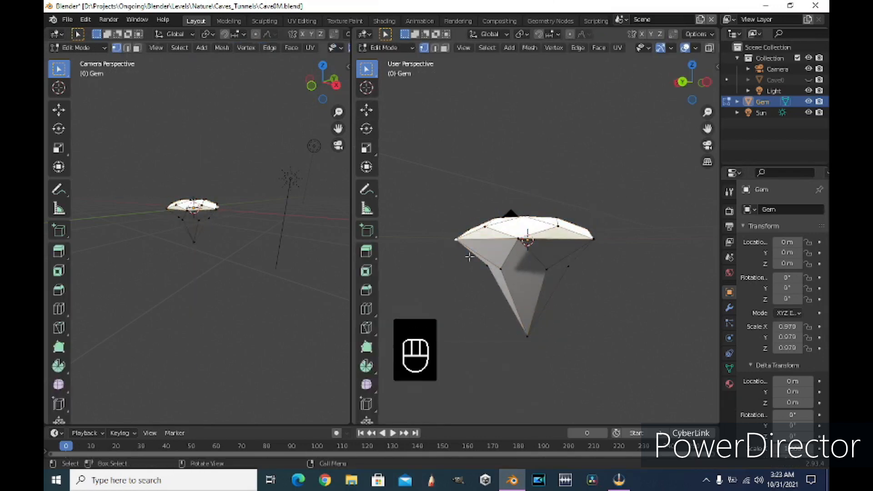
key(g)
key(x)
click(631, 261)
key(ctrl+z)
Step: Reshape the gem's rim by adjusting the selected side geometry and moving it along Z
key(g)
key(s)
click(659, 267)
middle_drag(659, 266, 650, 304)
scroll(641, 284, down, 4)
scroll(650, 305, up, 4)
shift+middle_drag(650, 305, 593, 204)
key(g)
key(z)
click(616, 195)
Step: Rotate the gem's whole mesh about X until its long point faces up, and return to object mode
key(a)
key(r)
key(x)
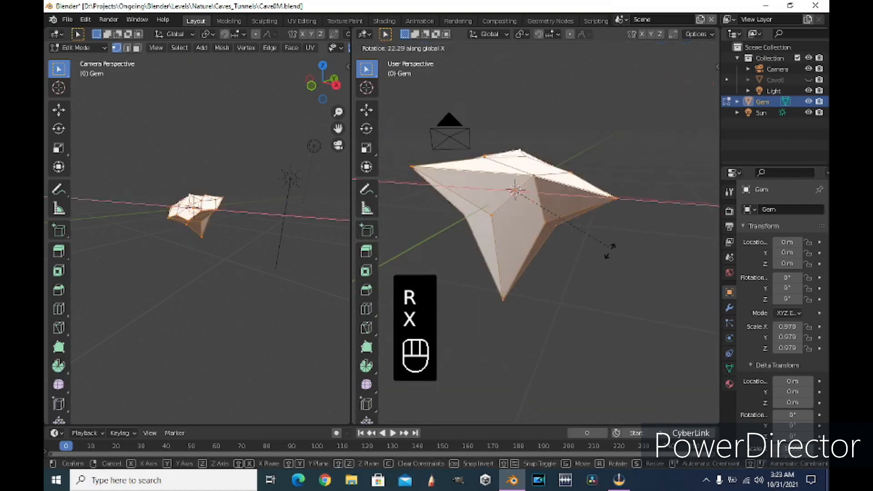
click(508, 332)
key(Tab)
scroll(521, 216, down, 4)
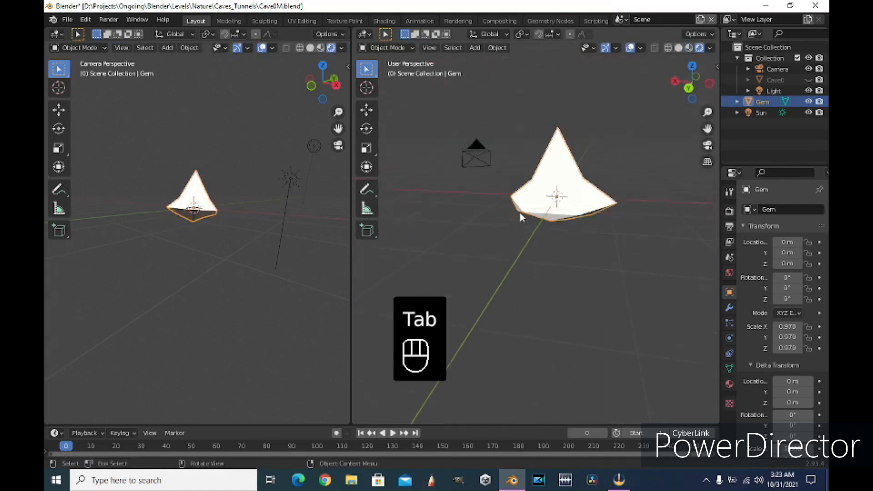
middle_drag(521, 216, 580, 198)
scroll(580, 198, up, 6)
scroll(591, 193, down, 6)
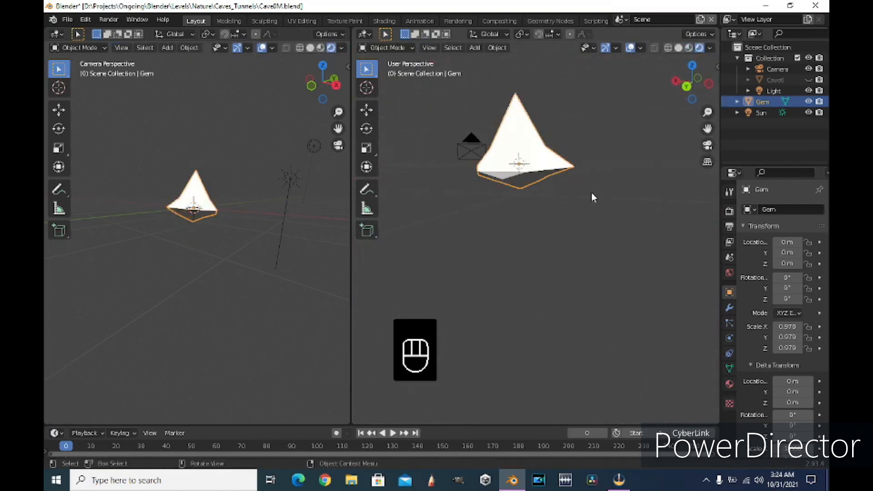
shift+middle_drag(588, 197, 567, 249)
scroll(582, 219, up, 7)
scroll(582, 218, down, 7)
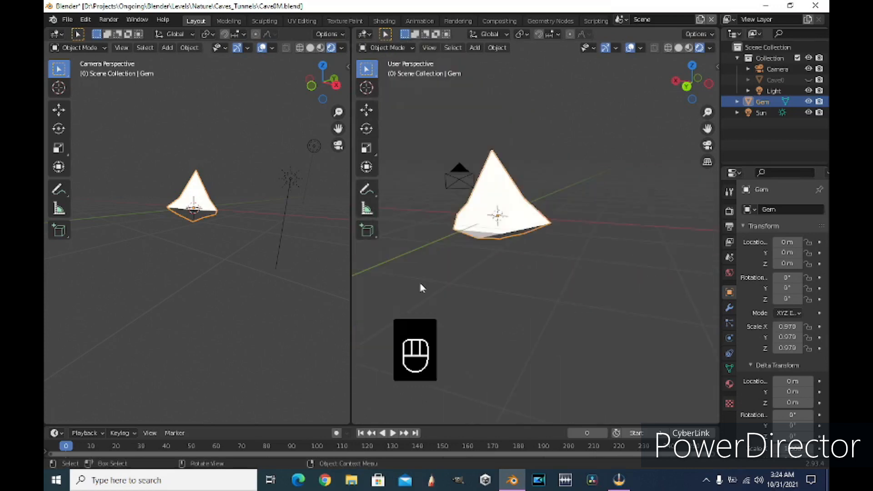
Step: Add a cylinder with 6 vertices at the world origin
key(shift+a)
click(591, 104)
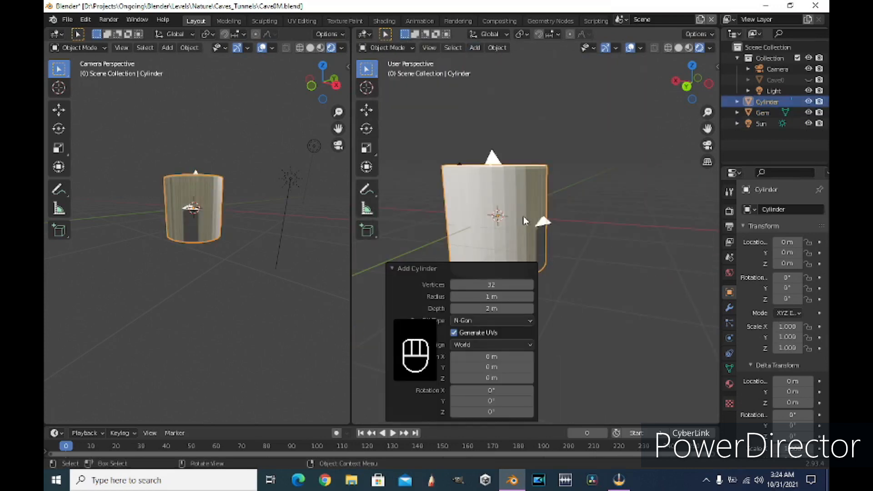
scroll(524, 221, down, 3)
drag(496, 284, 483, 285)
triple_click(454, 285)
triple_click(453, 285)
triple_click(454, 285)
double_click(529, 286)
click(529, 289)
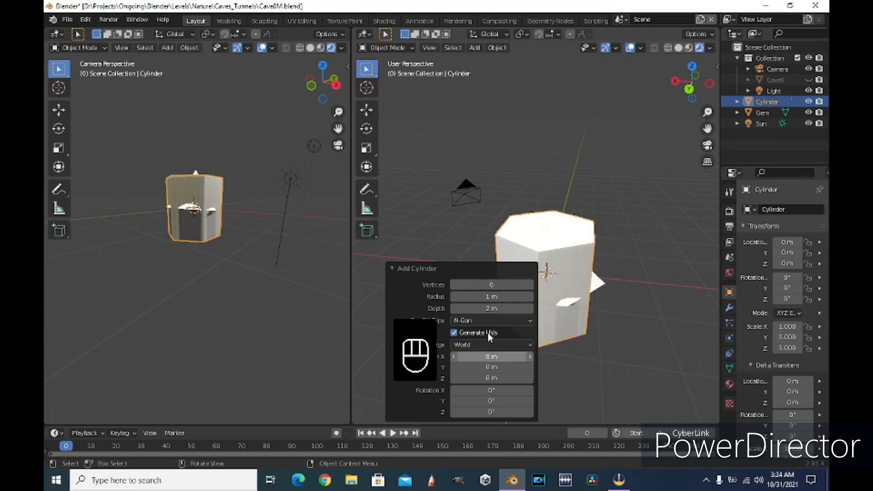
Step: Set the new cylinder's radius to 0.73 m and keep N-Gon as its cap fill type
drag(489, 296, 473, 297)
click(492, 320)
click(471, 357)
click(482, 321)
click(479, 346)
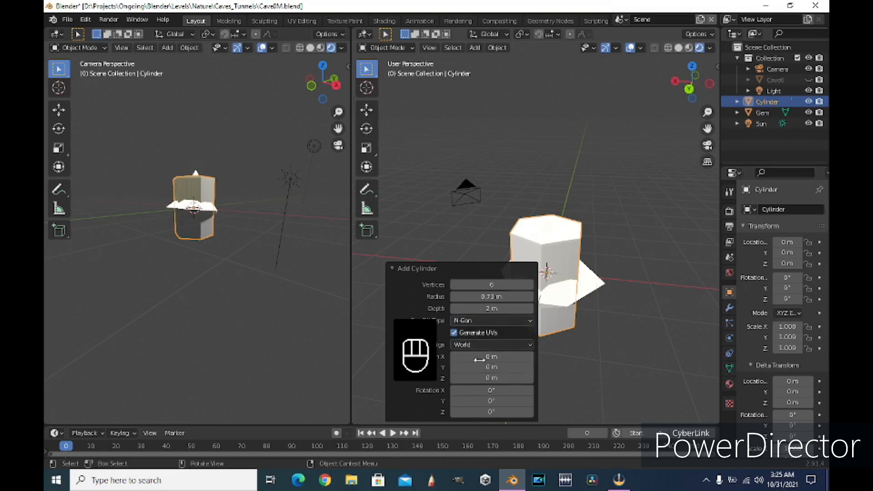
Step: Move the cylinder about -2.29 m along X, clear of the gem, and scale it uniformly to 0.516
click(663, 251)
click(530, 244)
key(g)
key(x)
click(639, 252)
shift+middle_drag(639, 252, 504, 219)
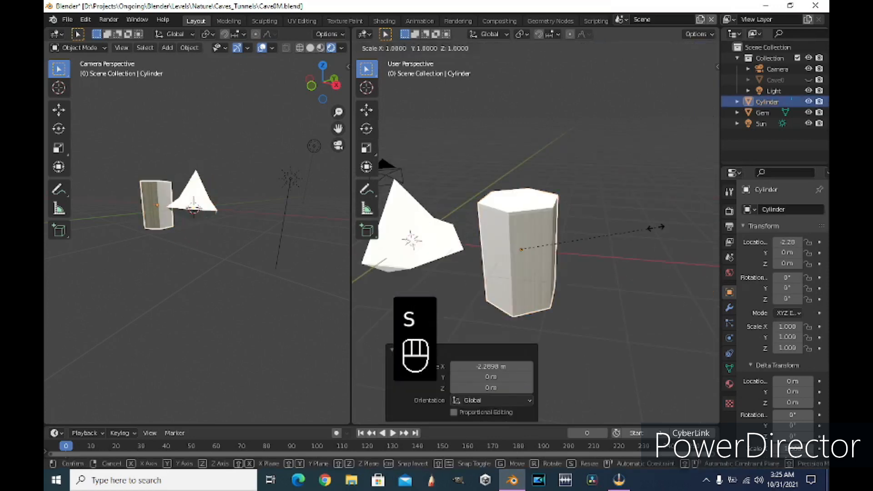
key(s)
click(523, 227)
scroll(524, 227, up, 3)
Step: In edit mode with face selection, extrude the cylinder's top face slightly upward
key(Tab)
click(444, 48)
click(514, 219)
key(e)
key(z)
click(514, 211)
key(ctrl+z)
key(e)
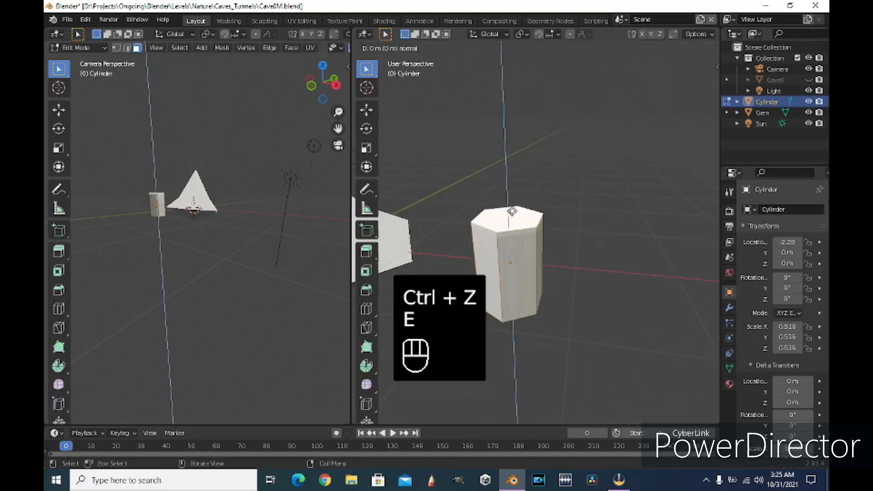
click(512, 204)
key(alt+m)
click(512, 202)
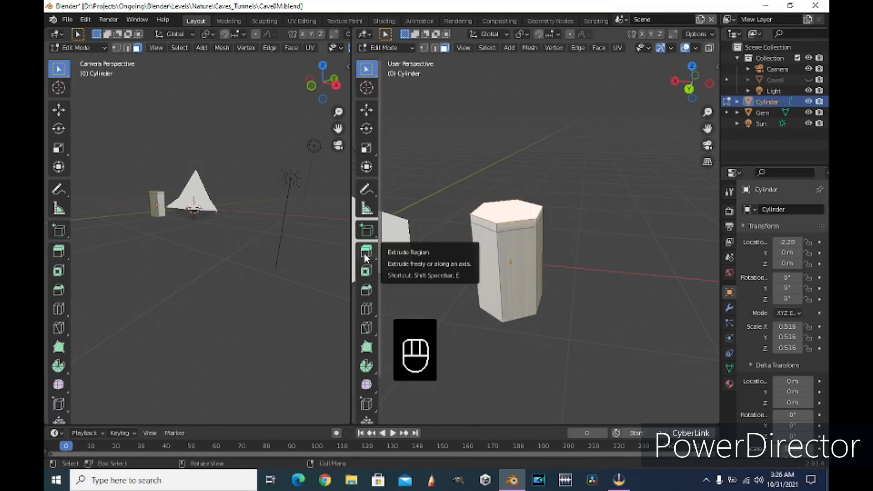
Step: Try to bevel the cylinder's top face with one segment, then undo the bevel
click(366, 290)
drag(503, 145, 532, 56)
click(532, 181)
scroll(523, 184, up, 8)
scroll(532, 181, down, 2)
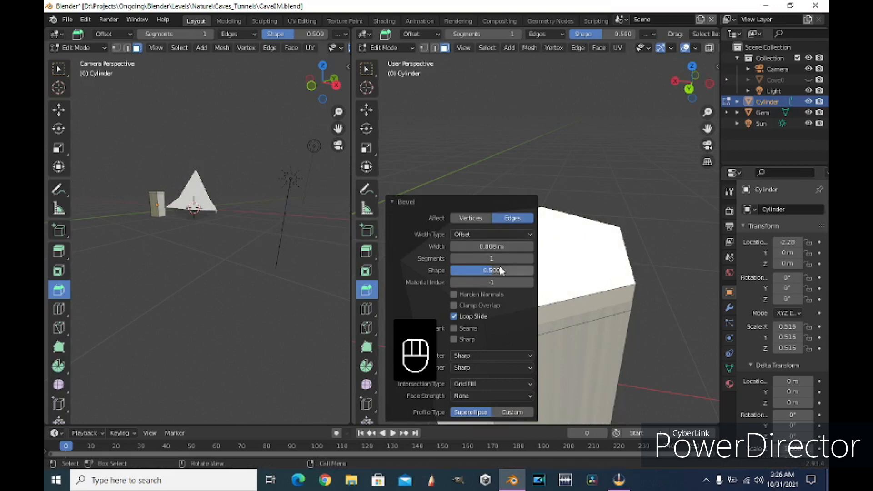
key(ctrl+z)
key(ctrl+z)
key(ctrl+z)
key(ctrl+z)
key(ctrl+z)
Step: Try extruding and scaling the cylinder's top face, undoing the attempts
key(e)
key(ctrl+z)
key(ctrl+z)
key(ctrl+z)
key(ctrl+z)
key(e)
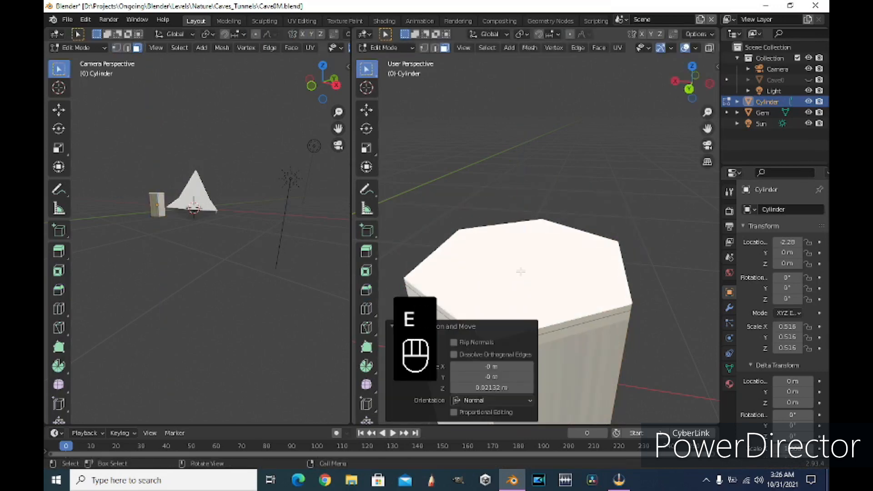
key(s)
key(ctrl+z)
key(ctrl+z)
Step: Extrude the cylinder's top face, raise it about 0.1 m along Z and scale it down to a near point
key(e)
key(s)
key(g)
key(z)
key(s)
click(564, 218)
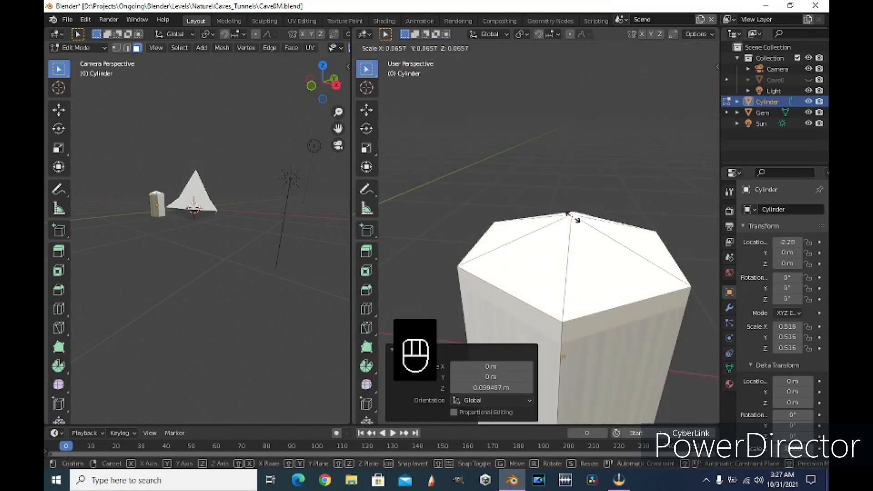
Step: Raise the cylinder's pointed tip about 0.23 m along Z
key(g)
key(z)
click(580, 170)
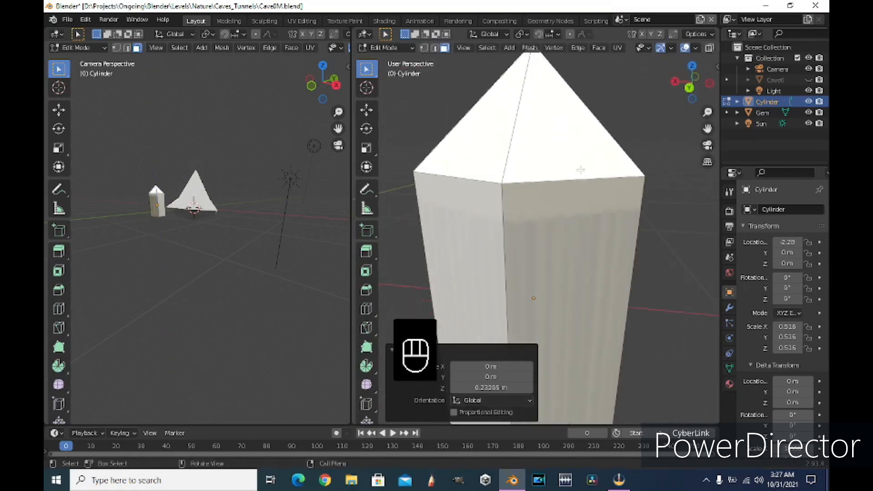
scroll(581, 170, down, 5)
Step: Move the cylinder's bottom face up about 0.16 m along Z to shorten the crystal
middle_drag(582, 282, 605, 195)
click(595, 191)
middle_drag(596, 191, 612, 218)
key(g)
key(z)
click(612, 198)
scroll(410, 277, down, 3)
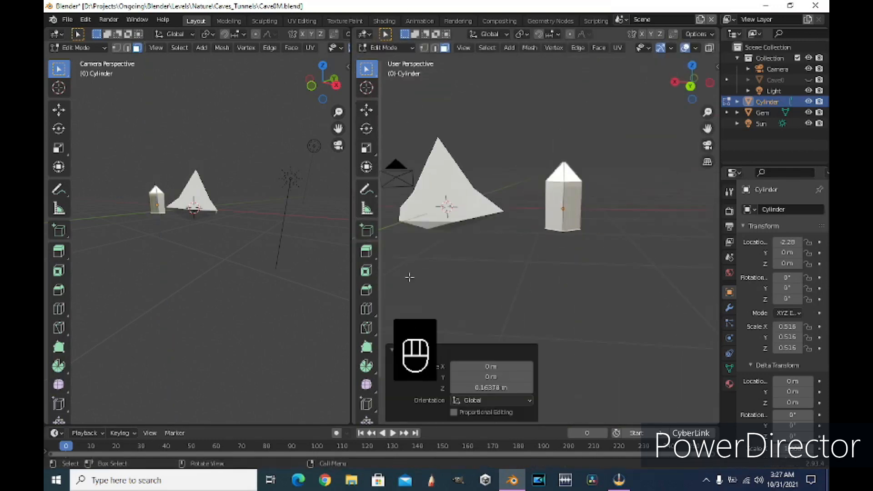
Step: Return to object mode and select the Gem object
key(Tab)
click(770, 114)
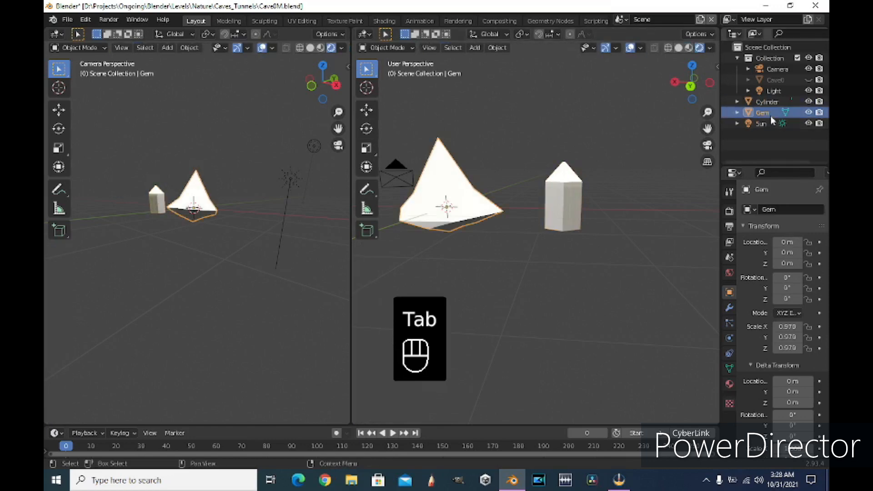
Step: Examine the Gem's vertices in edit mode from several angles, including its pointed peak and lower rim
click(569, 213)
click(766, 115)
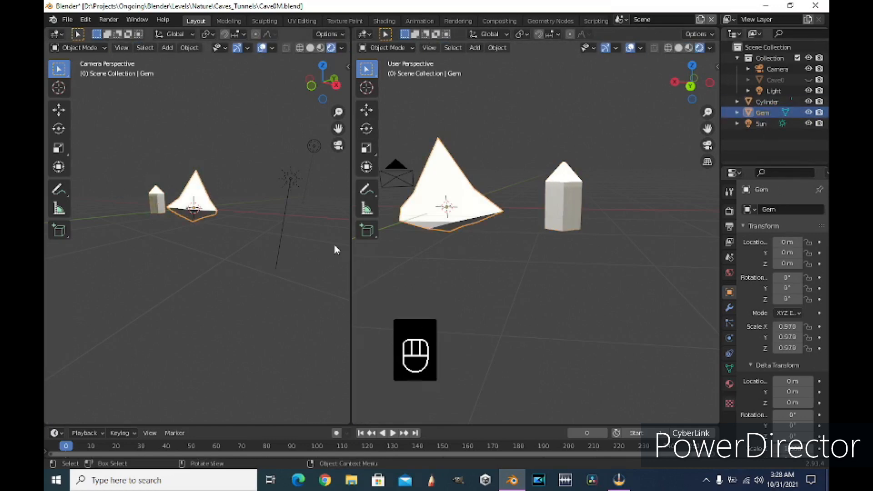
key(Tab)
scroll(528, 243, up, 3)
click(523, 252)
shift+middle_drag(523, 253, 600, 299)
key(1)
scroll(559, 255, down, 3)
middle_drag(560, 273, 516, 217)
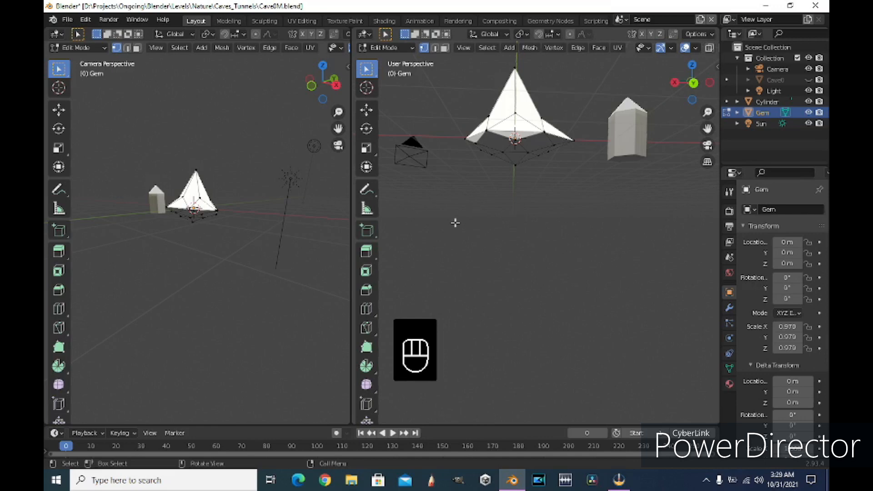
middle_drag(690, 130, 664, 159)
key(Tab)
Step: Enter edit mode on the Cylinder and split the current face selection from its mesh
click(765, 102)
key(Tab)
middle_drag(586, 210, 562, 240)
key(3)
scroll(561, 239, up, 7)
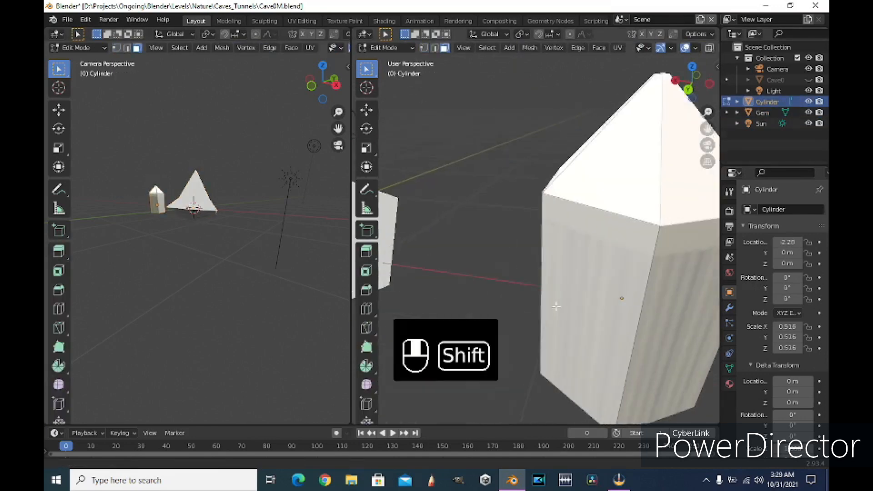
shift+middle_drag(660, 173, 573, 323)
key(alt+m)
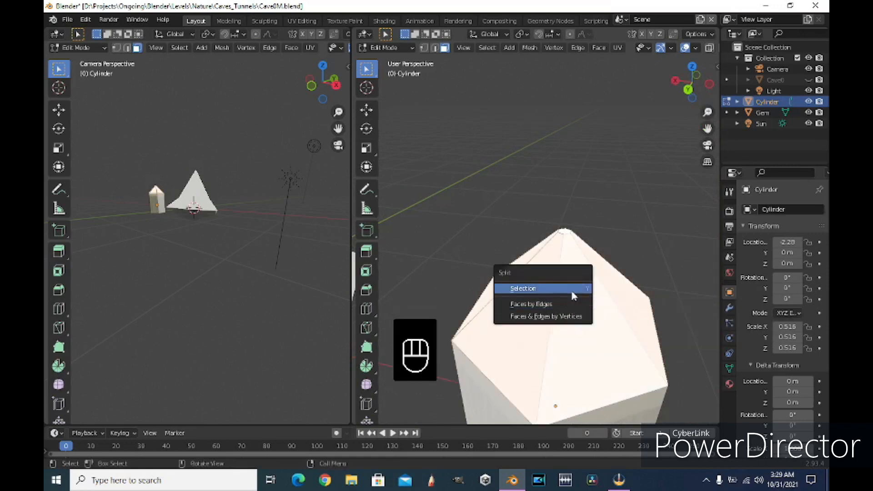
click(571, 292)
middle_drag(572, 292, 649, 248)
middle_drag(559, 291, 605, 291)
key(Tab)
key(Tab)
Step: Switch to vertex selection and try to connect the vertex pairs of the small ring at the cylinder's tip
scroll(605, 291, down, 6)
click(423, 48)
scroll(605, 273, up, 5)
shift+middle_drag(641, 218, 559, 354)
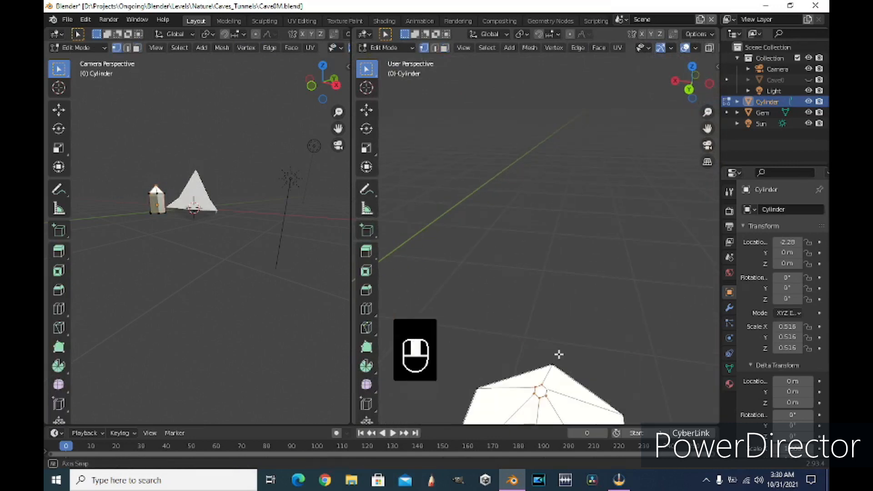
right_click(559, 355)
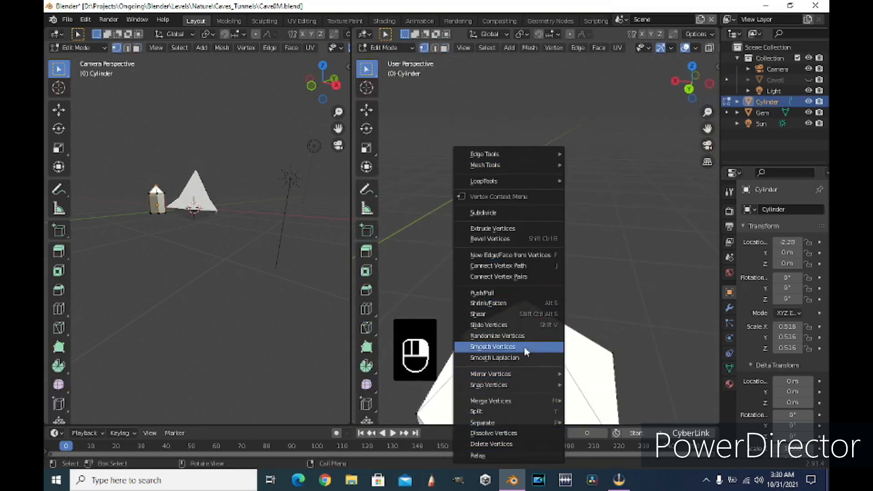
click(536, 277)
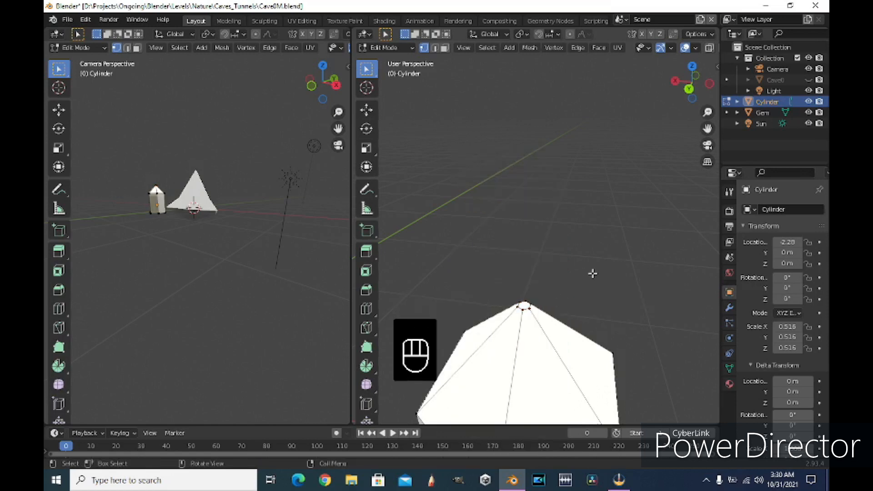
shift+middle_drag(597, 245, 525, 273)
scroll(466, 240, down, 5)
scroll(526, 274, up, 5)
click(525, 273)
scroll(525, 273, up, 3)
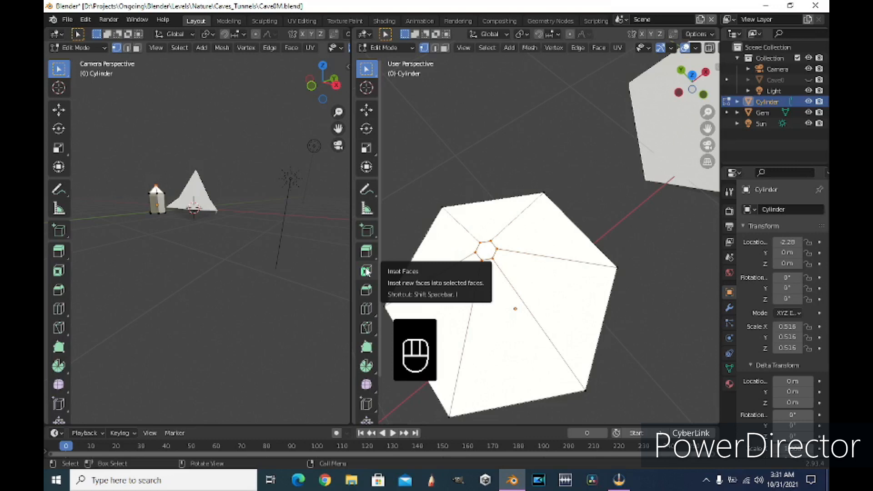
Step: Mark seams around the cylinder's base and shoulder and along one vertical side edge
click(435, 48)
middle_drag(591, 296, 637, 218)
scroll(637, 218, down, 3)
shift+middle_drag(576, 314, 587, 291)
scroll(577, 272, down, 4)
shift+double_click(560, 362)
right_click(647, 257)
click(647, 258)
mouse_move(647, 257)
middle_down()
mouse_move(615, 324)
mouse_move(645, 270)
middle_up()
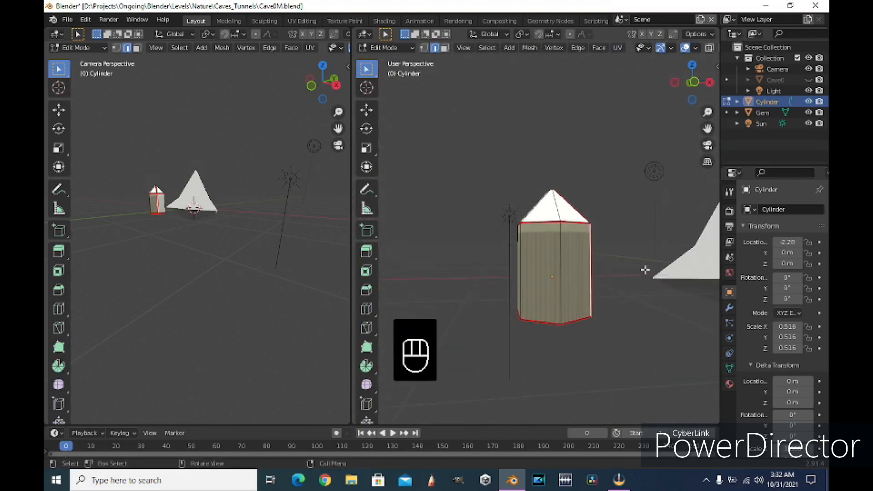
Step: Unwrap the cylinder with the Angle Based method and show a UV editor beside the model
click(302, 21)
click(638, 47)
click(655, 55)
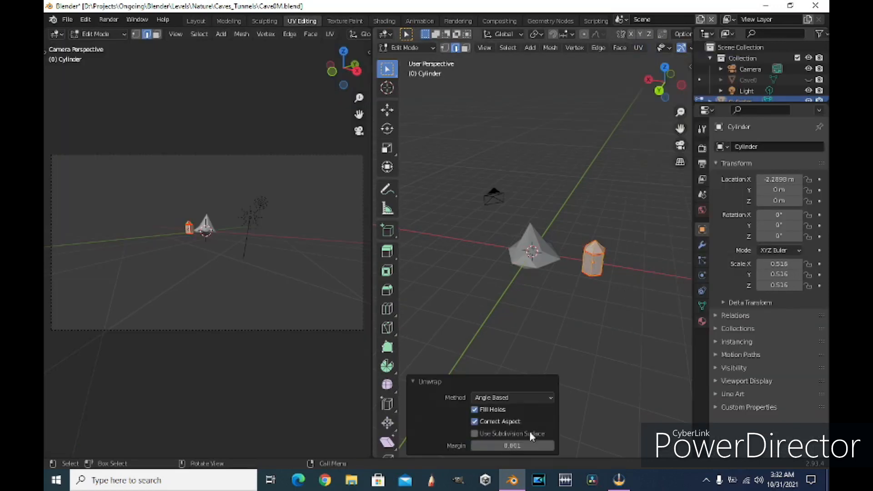
click(57, 34)
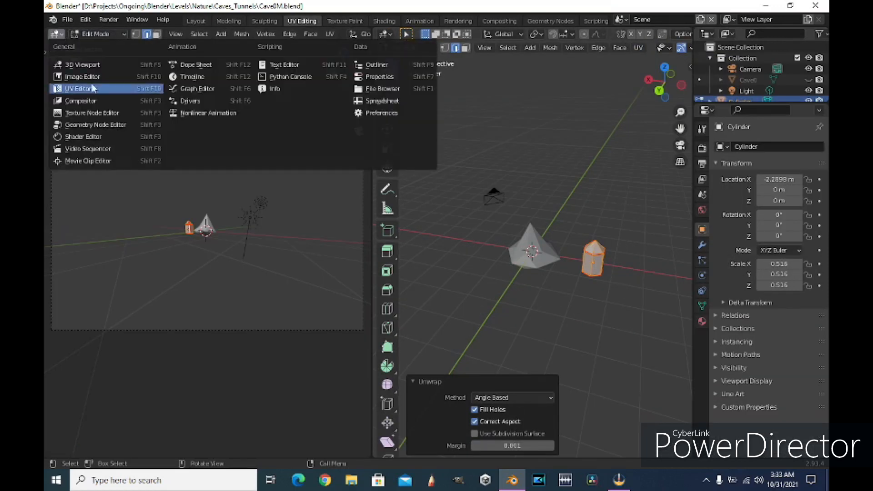
click(68, 88)
Step: Select all of the cylinder's UV islands, scale them up beyond the UV square and shift them slightly
drag(229, 235, 231, 232)
key(a)
key(s)
click(241, 214)
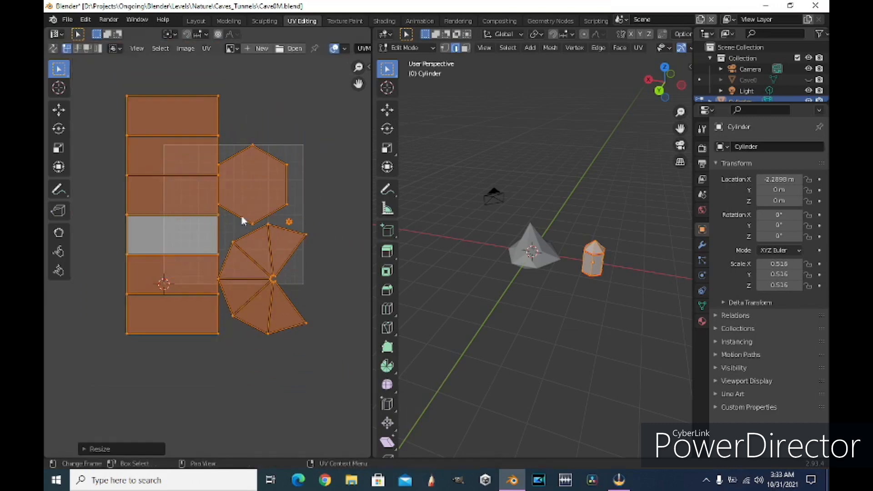
key(g)
click(251, 215)
Step: Select the hexagonal base island and move it up and away from the side-face strip
click(263, 145)
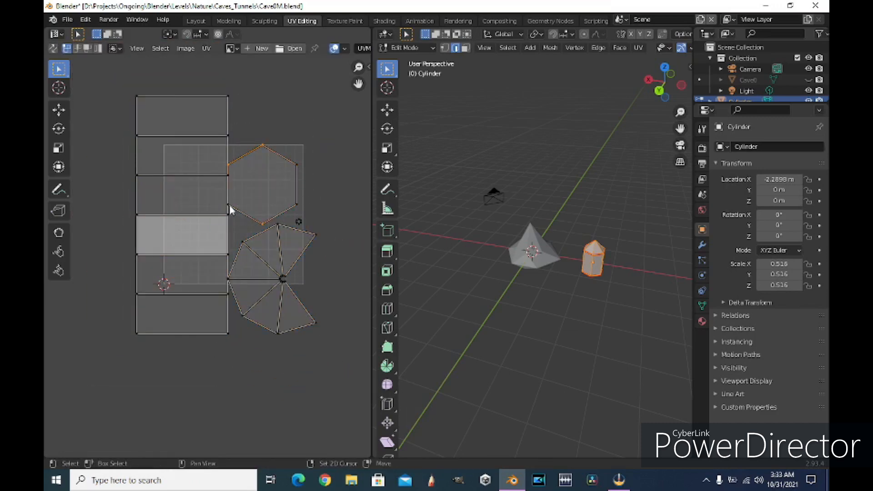
shift+click(295, 206)
shift+click(295, 166)
key(g)
click(336, 116)
Step: Move the fan-shaped cone island and the tiny tip hexagon island apart from the other UV islands
drag(234, 231, 329, 335)
shift+click(230, 278)
shift+click(278, 224)
key(g)
click(315, 252)
click(299, 221)
key(g)
click(328, 198)
Step: Move the side-face strip and the cone fan farther apart, and scale the UV islands up
drag(115, 77, 249, 358)
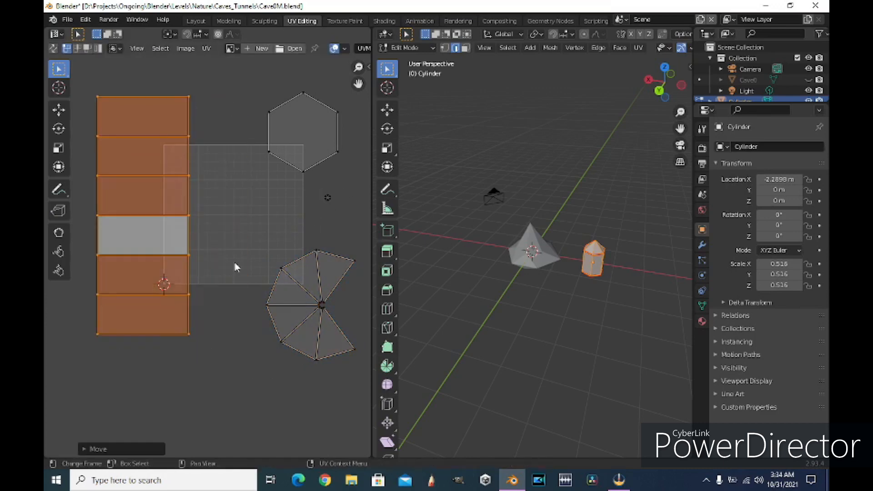
drag(235, 247, 290, 326)
key(g)
click(314, 356)
drag(241, 205, 258, 220)
drag(122, 113, 321, 354)
key(s)
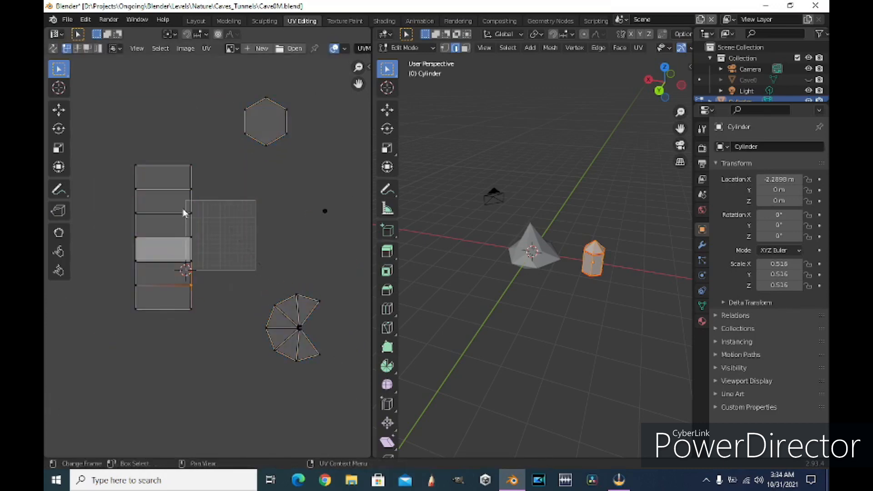
Step: Select the cylinder's bottom face in face mode and add a new material to the object
click(547, 277)
scroll(573, 252, up, 4)
middle_drag(573, 253, 555, 286)
key(3)
click(555, 287)
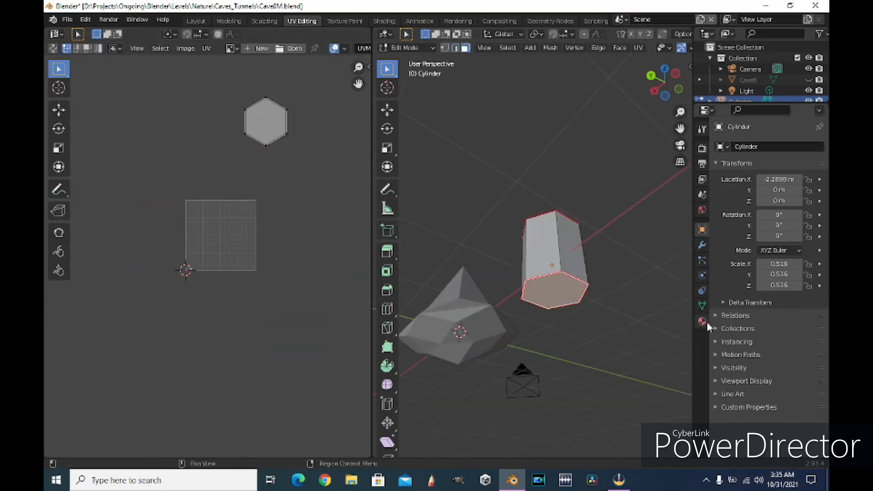
click(703, 321)
click(749, 194)
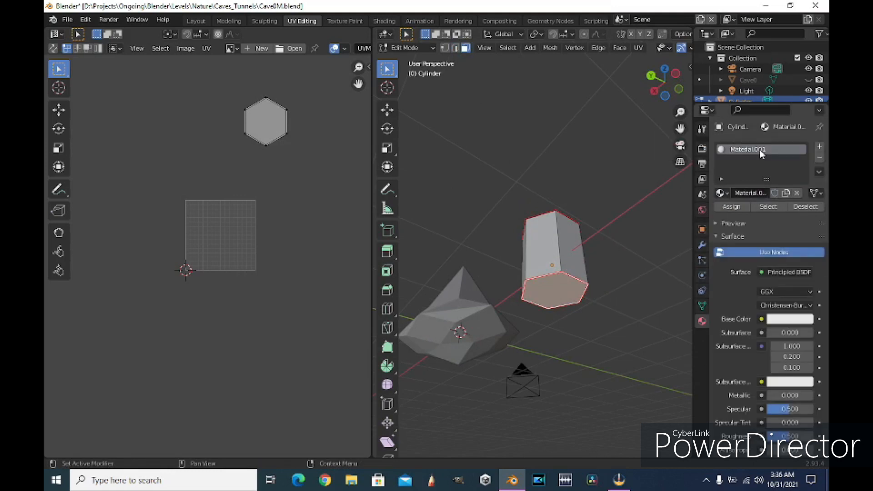
Step: Set the new material's base color to light cyan and display the model in material preview shading
scroll(728, 318, down, 5)
scroll(728, 318, up, 2)
click(790, 219)
click(748, 85)
drag(693, 69, 781, 59)
click(776, 47)
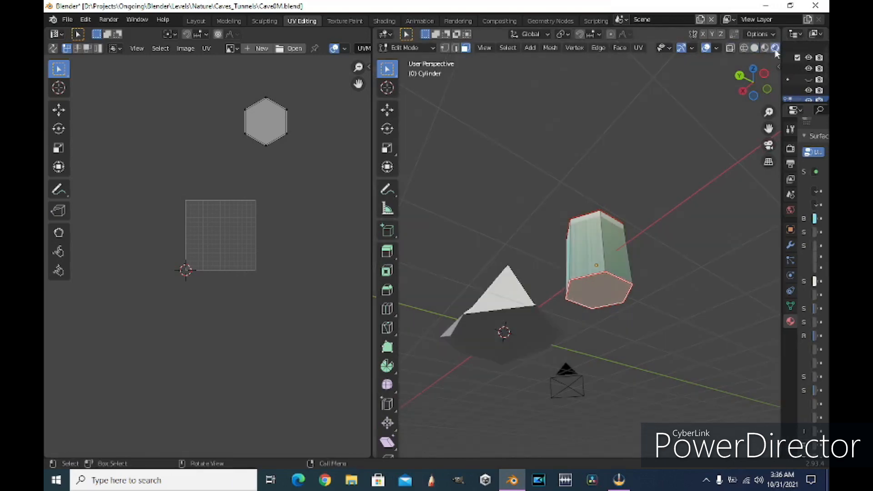
click(765, 48)
Step: Inspect the colored cylinder from the side and compare its faces with the UV islands
click(646, 200)
click(584, 262)
mouse_move(636, 205)
middle_down()
mouse_move(632, 246)
mouse_move(704, 264)
mouse_move(696, 245)
middle_up()
scroll(636, 243, up, 3)
key(alt+a)
scroll(696, 245, down, 4)
key(a)
right_click(264, 132)
click(264, 130)
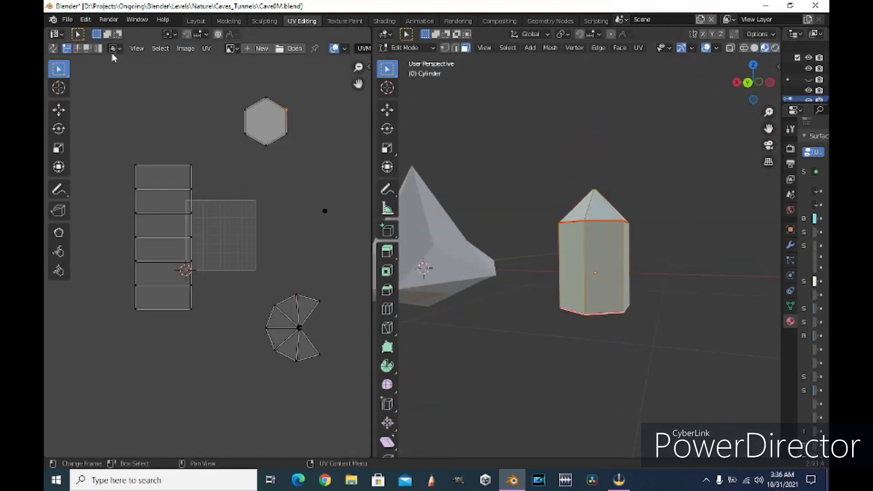
mouse_move(637, 355)
middle_down()
mouse_move(643, 312)
mouse_move(646, 355)
middle_up()
key(alt+a)
Step: Reselect the cylinder's bottom face, widen the properties area and name the material Underlight
mouse_move(782, 187)
mouse_down()
mouse_move(763, 91)
mouse_move(803, 91)
mouse_up()
click(782, 48)
mouse_move(677, 291)
middle_down()
mouse_move(669, 208)
mouse_move(668, 300)
mouse_move(725, 207)
mouse_move(709, 241)
middle_up()
click(614, 225)
click(772, 48)
click(607, 312)
right_click(602, 311)
click(782, 35)
drag(802, 277, 695, 276)
scroll(750, 90, down, 2)
click(728, 132)
scroll(724, 175, up, 4)
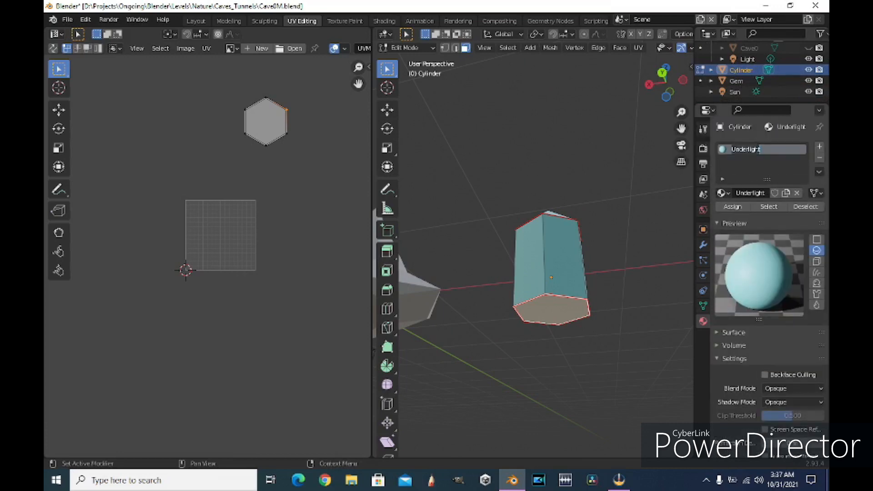
Step: Pick the cylinder's side faces one by one around the model and rename the material Crystal
middle_drag(496, 250, 496, 291)
shift+click(564, 268)
middle_drag(616, 267, 546, 273)
shift+click(509, 263)
shift+click(500, 268)
middle_drag(455, 273, 401, 278)
shift+click(532, 234)
middle_drag(524, 263, 614, 268)
middle_drag(617, 209, 598, 277)
click(599, 277)
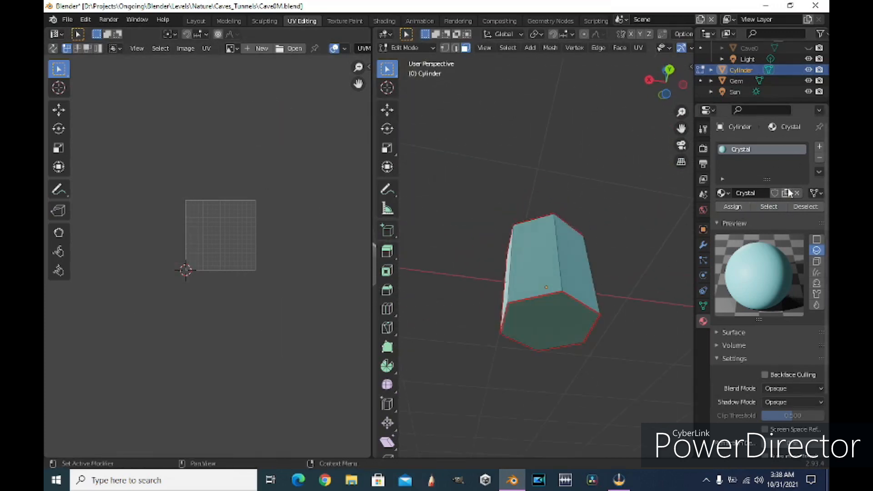
Step: Duplicate the Crystal material under the name Underlight and set the copy's base color to orange
click(723, 193)
double_click(787, 149)
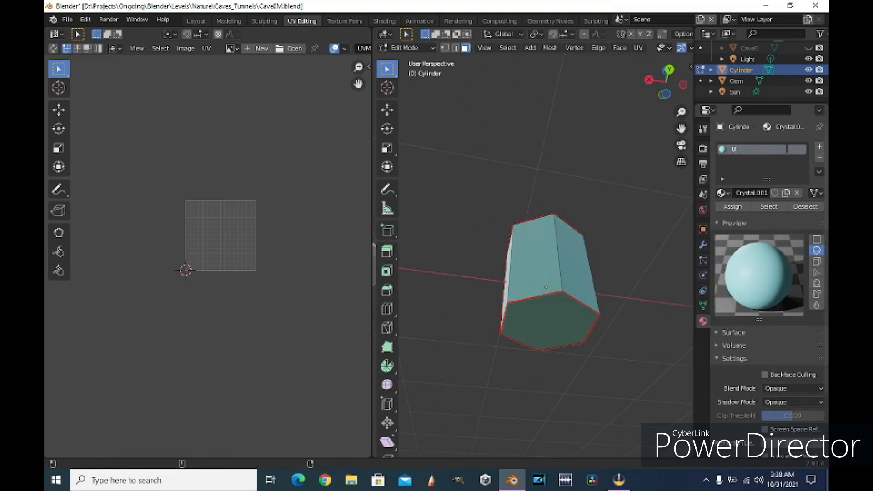
scroll(794, 273, down, 3)
click(799, 315)
click(799, 316)
click(734, 258)
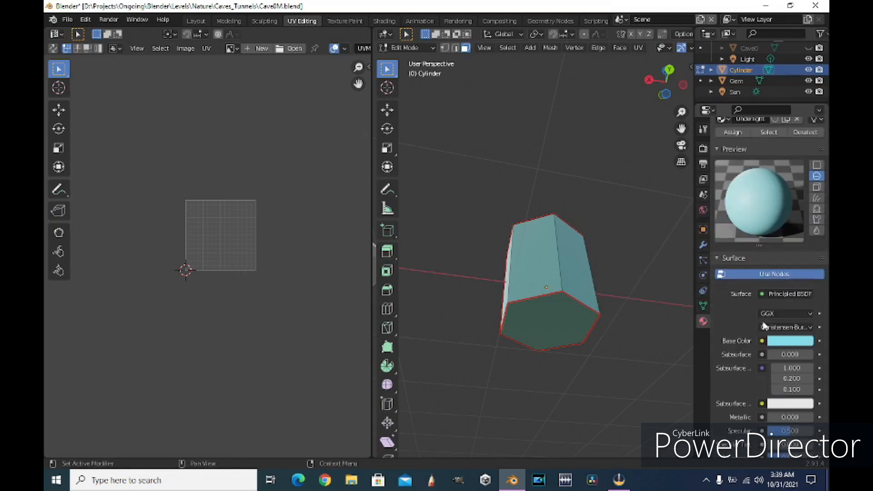
click(790, 341)
click(747, 232)
drag(747, 232, 749, 253)
middle_drag(647, 246, 648, 325)
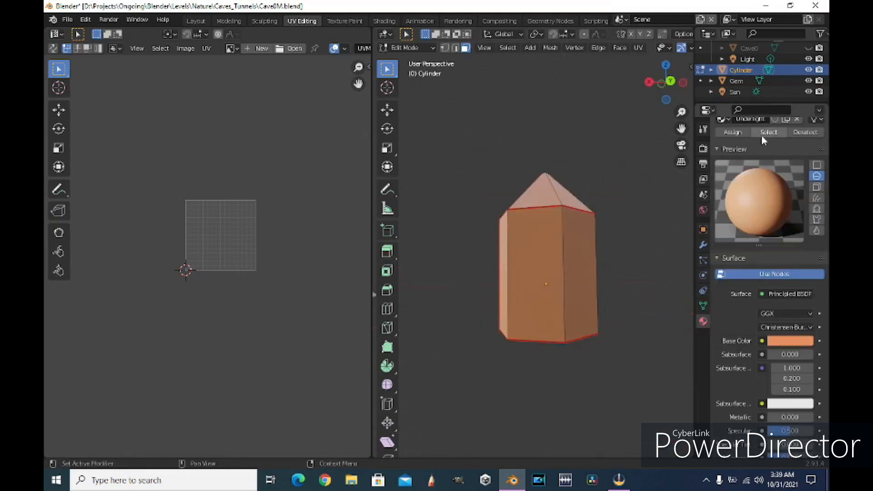
Step: Select the faces using Underlight, adjust the selection around the sides and settle on only the bottom face
click(763, 133)
shift+click(542, 268)
middle_drag(542, 268, 507, 294)
shift+click(573, 255)
middle_drag(573, 255, 620, 209)
shift+click(620, 209)
shift+click(600, 150)
middle_drag(599, 150, 609, 218)
click(555, 185)
middle_drag(555, 185, 573, 118)
click(569, 293)
Step: Switch the cylinder back to the Crystal material and rename the two objects Crystal Shards and Gem Base
scroll(729, 133, up, 3)
click(820, 174)
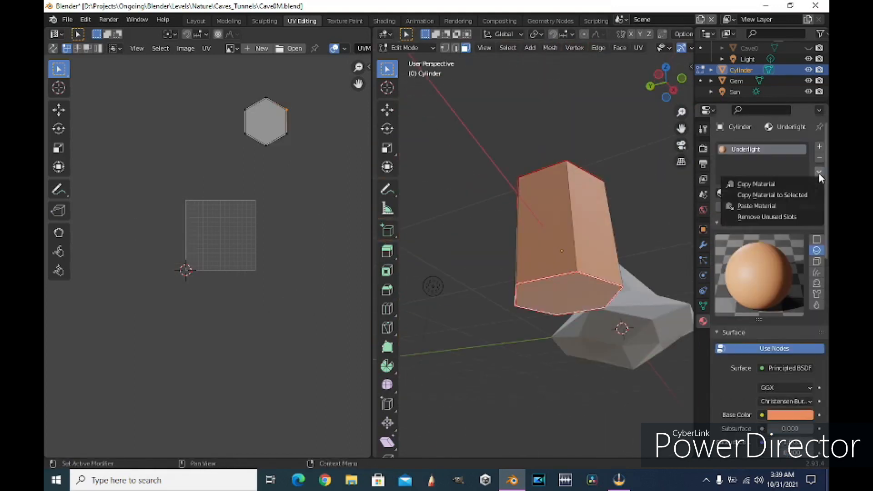
click(776, 206)
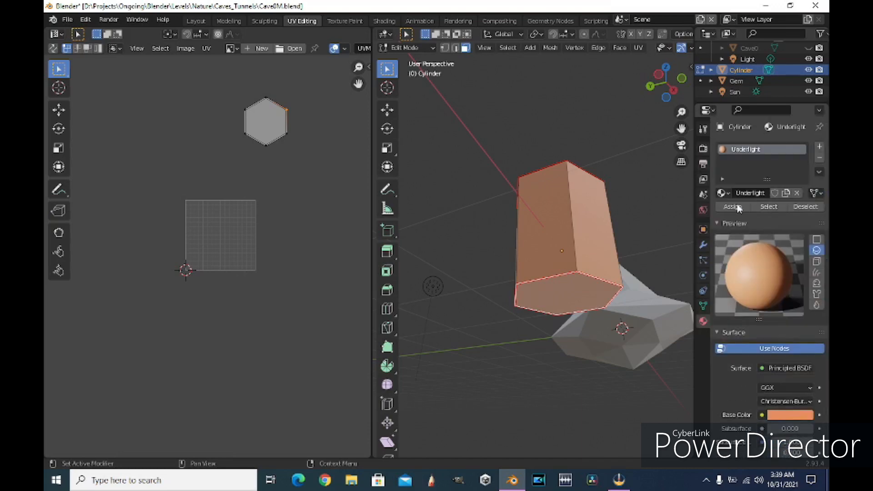
click(721, 193)
click(658, 260)
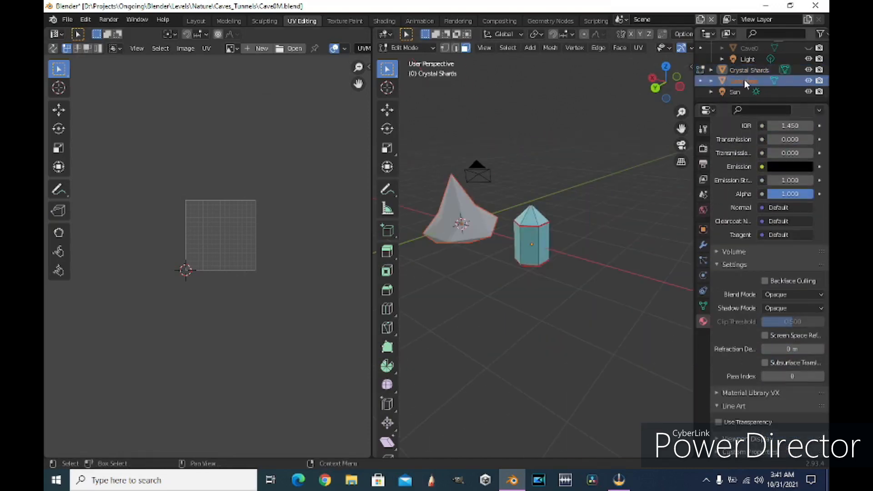
Step: Select the linked cone faces at the tip of Crystal Shards and try to move them along Z
scroll(610, 260, up, 4)
key(a)
click(610, 259)
middle_drag(473, 269, 509, 273)
drag(468, 141, 662, 197)
click(527, 182)
shift+click(509, 191)
middle_drag(473, 185, 560, 193)
key(l)
scroll(559, 193, down, 3)
key(g)
key(z)
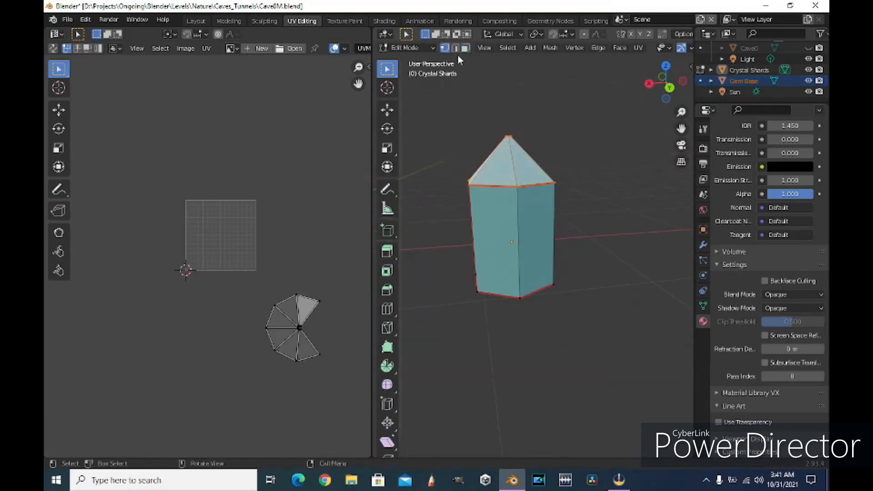
Step: Taper the crystal toward its base by resizing the edge ring, then scale the whole shard up by about 1.11
click(630, 113)
drag(421, 220, 608, 316)
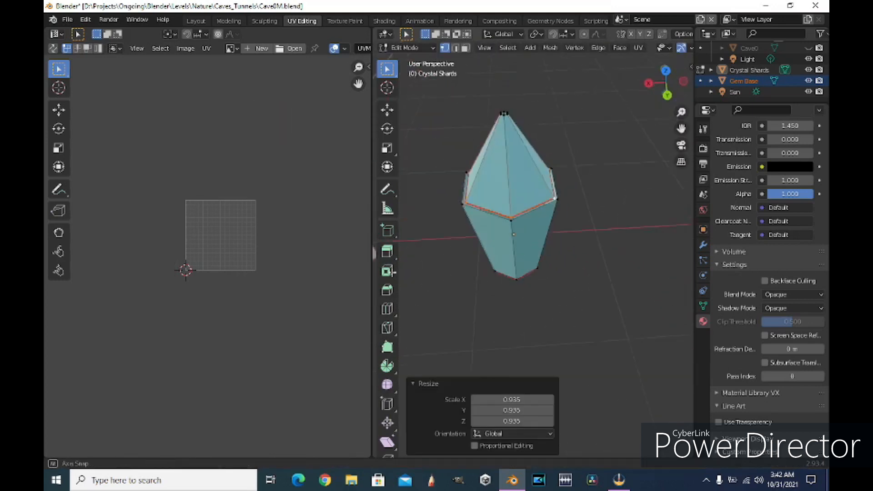
scroll(577, 250, up, 4)
middle_drag(577, 249, 572, 147)
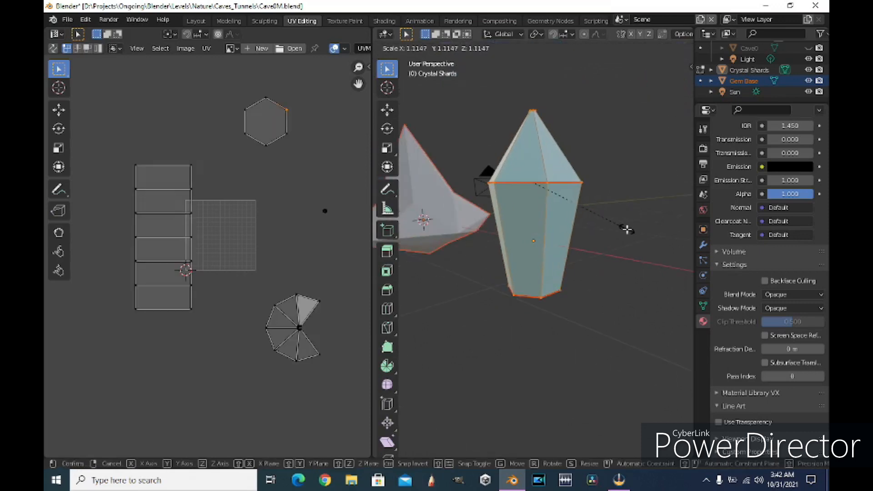
click(629, 231)
key(s)
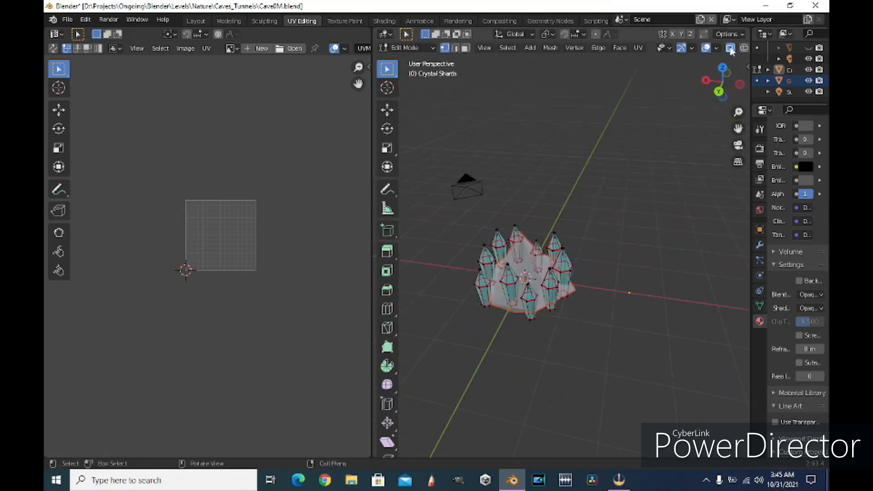
Step: Narrow one shard on the gem base to about 0.85 along X and rescale it along Y
middle_drag(677, 381, 622, 343)
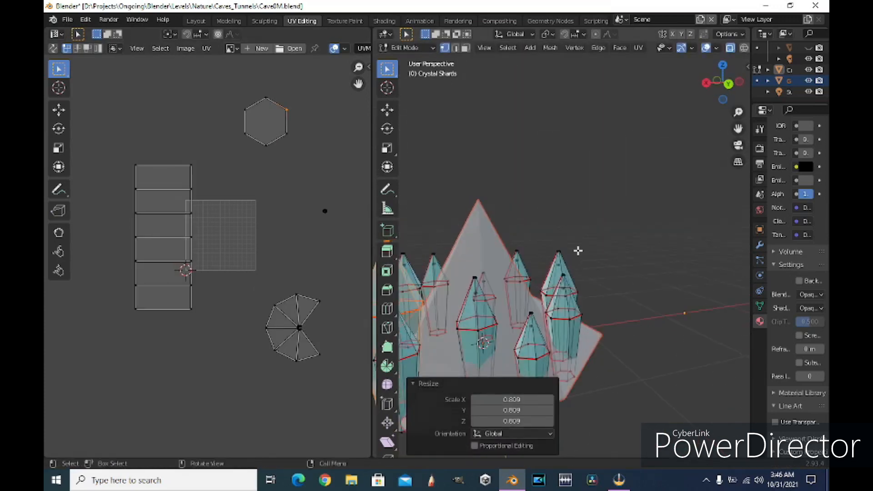
key(s)
key(x)
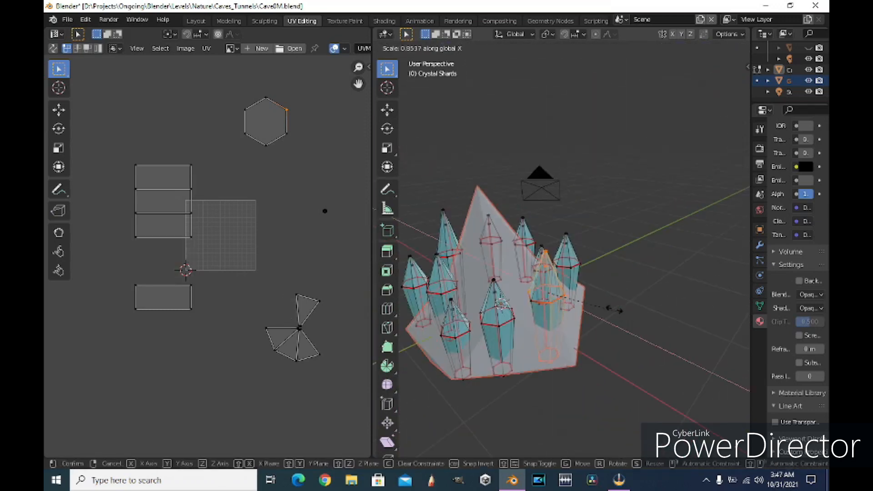
click(592, 306)
key(s)
key(y)
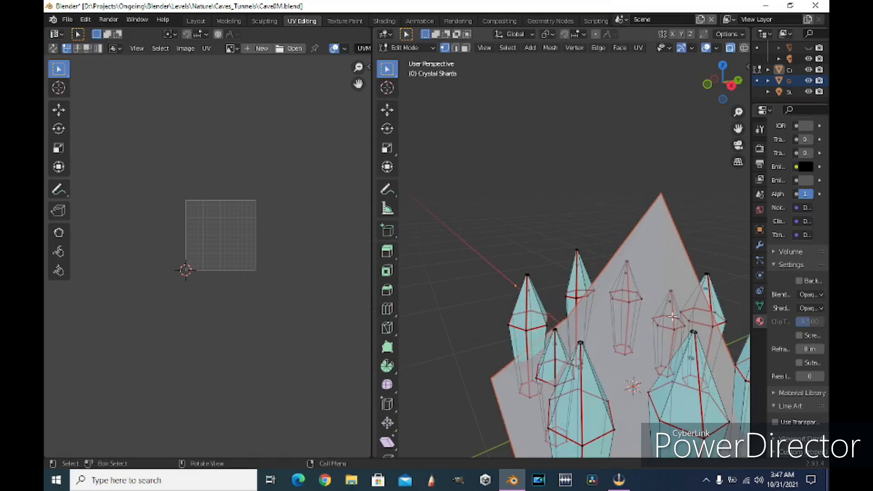
Step: Select a single shard at the far edge of the base and narrow it along X and to about 0.494 along Y
middle_drag(673, 317, 633, 338)
drag(625, 360, 625, 360)
middle_drag(625, 360, 610, 261)
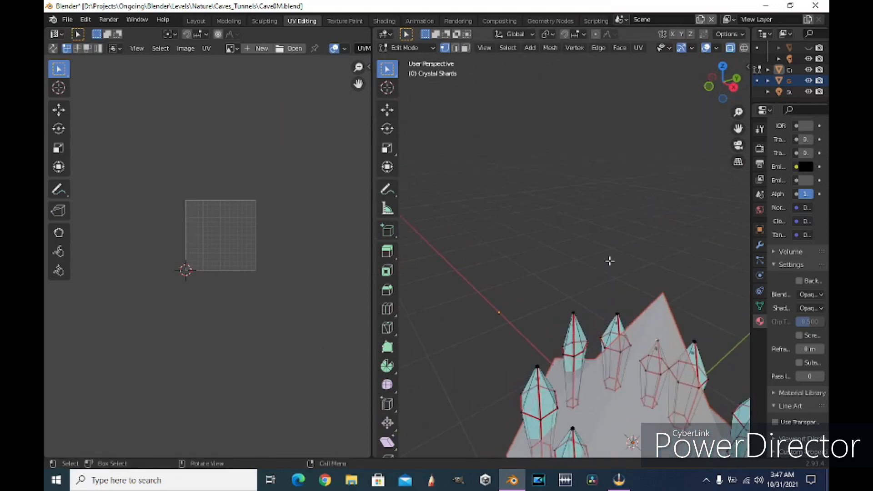
drag(625, 407, 637, 413)
key(s)
key(x)
click(634, 325)
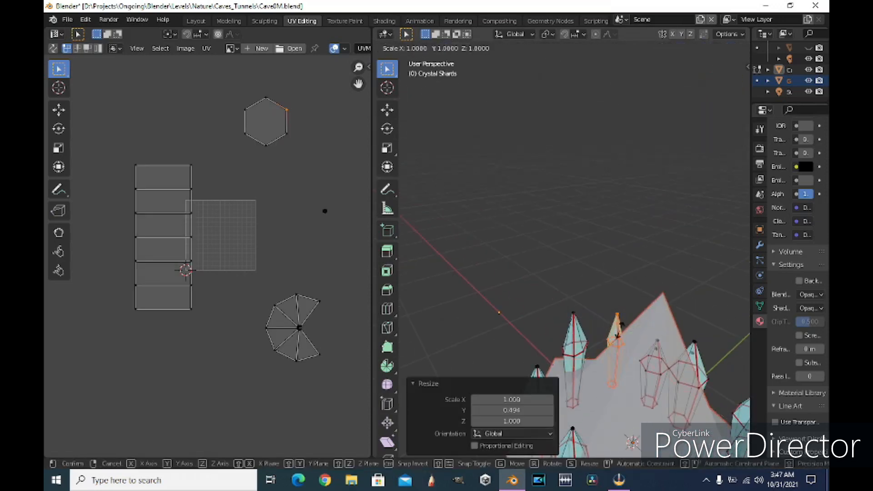
Step: Raise the narrowed shard along Z so it stands higher out of the base
key(g)
key(z)
middle_drag(611, 327, 459, 264)
click(575, 300)
scroll(582, 305, down, 3)
key(g)
key(z)
click(589, 309)
Step: Select the linked geometry of another full-width shard and move it about 0.034 m along X
scroll(569, 322, up, 3)
drag(548, 264, 585, 345)
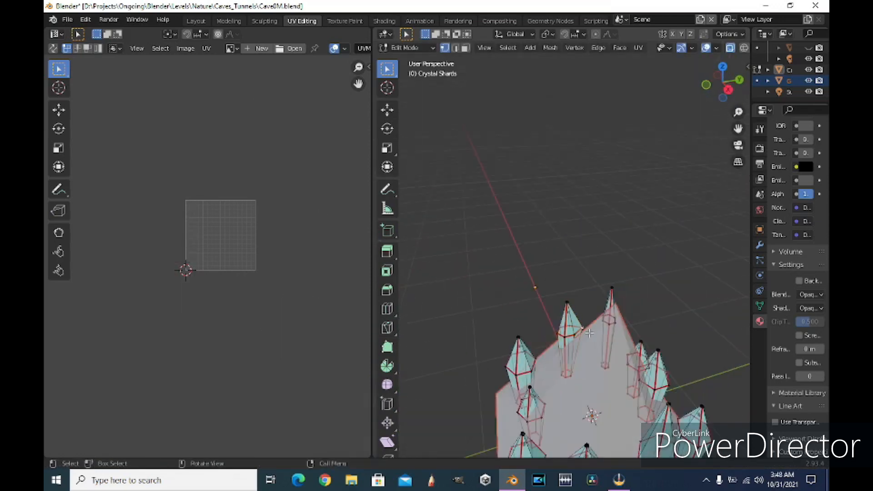
click(587, 333)
middle_drag(621, 354, 577, 349)
drag(579, 363, 578, 394)
click(592, 378)
scroll(592, 379, down, 4)
middle_drag(592, 379, 509, 410)
scroll(509, 364, up, 4)
drag(500, 325, 532, 373)
key(ctrl+l)
middle_drag(532, 373, 634, 346)
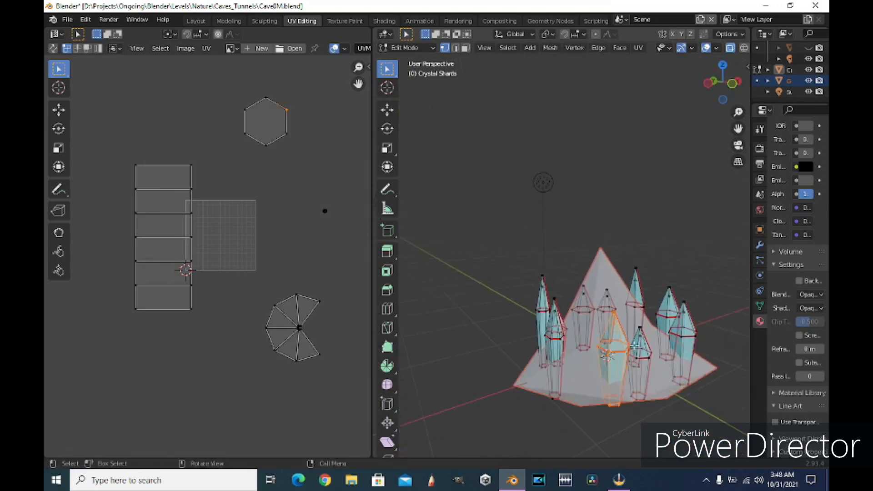
key(g)
key(x)
click(625, 343)
Step: Narrow the moved shard to about 0.61 along X and rescale it along Y
key(g)
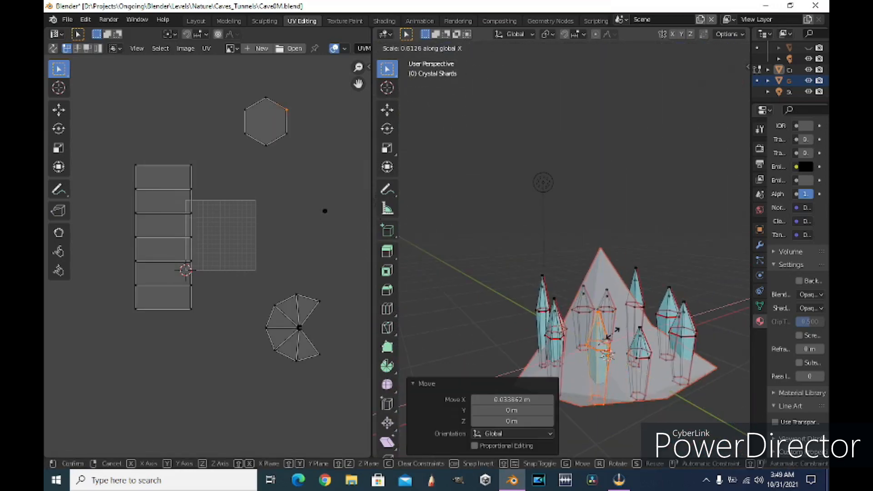
click(612, 334)
key(x)
key(s)
key(y)
click(599, 312)
Step: Select the next linked shard around the base and rescale it along X
middle_drag(601, 314, 624, 251)
click(663, 330)
click(669, 394)
middle_drag(673, 273, 604, 272)
scroll(604, 271, up, 5)
key(l)
key(s)
key(x)
click(546, 300)
Step: Try narrowing a linked shard to about 0.445 along X and resizing it again, then undo both scalings
middle_drag(515, 307, 660, 241)
click(472, 197)
key(l)
key(s)
key(x)
click(476, 251)
key(s)
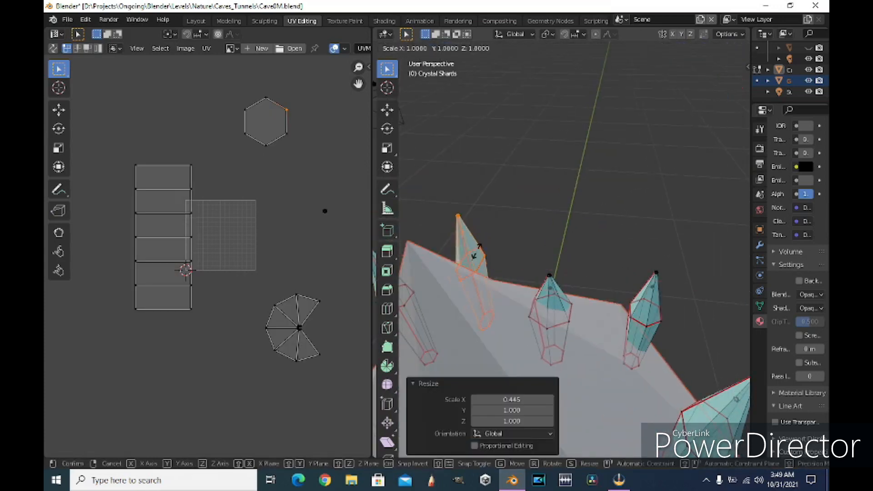
click(468, 272)
middle_drag(469, 272, 534, 255)
key(ctrl+z)
key(ctrl+z)
Step: Rescale another linked shard at the edge of the base and shift it about 0.087 m along X
click(562, 273)
key(l)
key(s)
click(528, 296)
middle_drag(527, 296, 517, 297)
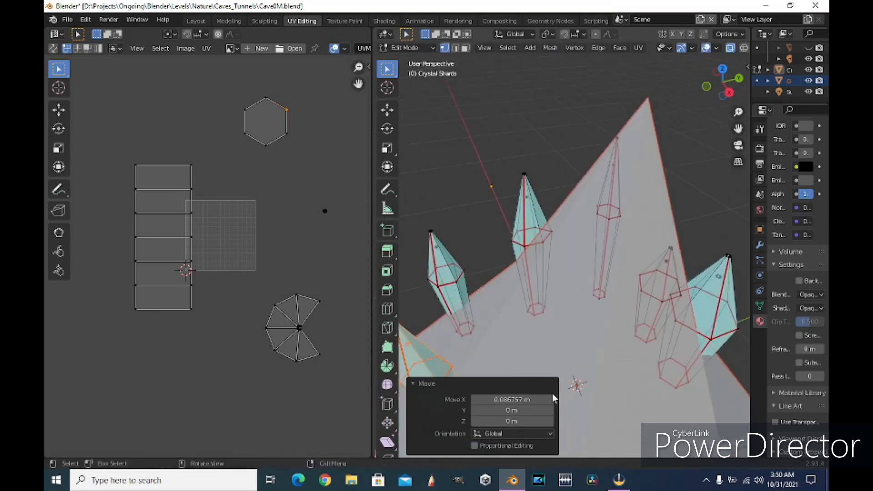
Step: Select one of the remaining wide shards and scale it along X and along Y
middle_drag(635, 242, 620, 92)
drag(599, 109, 661, 272)
key(s)
key(x)
click(673, 239)
key(s)
key(y)
click(639, 227)
Step: Select the neighbouring shard and adjust it along X, narrowing it to about 0.655 along Y
drag(509, 150, 565, 277)
key(g)
key(x)
click(565, 282)
key(y)
click(548, 248)
middle_drag(549, 248, 709, 282)
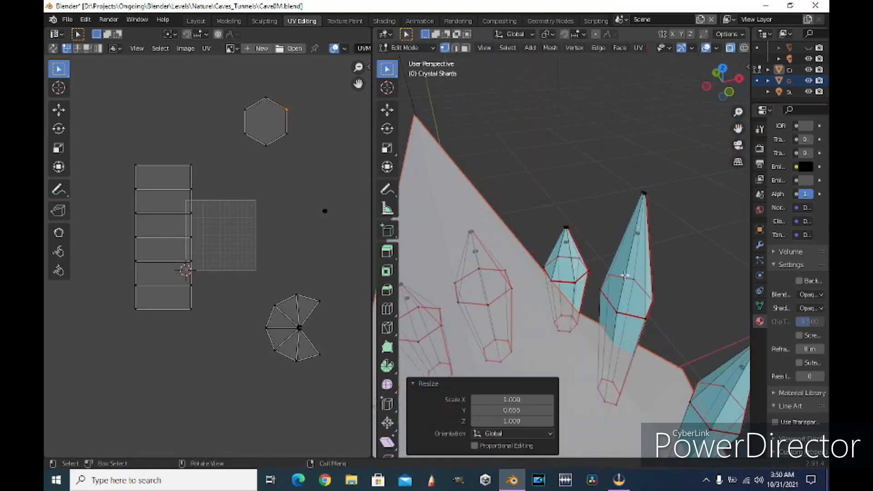
Step: Reposition the tall shard on the base by moving it along X and along Z
scroll(571, 345, down, 5)
key(g)
key(x)
click(565, 347)
key(g)
key(z)
click(566, 363)
Step: Resize a nearby shard and move it vertically along Z
middle_drag(565, 363, 608, 317)
click(594, 314)
key(s)
key(g)
key(z)
click(615, 282)
Step: Select a wide shard beside the peak, narrow it to about 0.64 along X and rescale it along Y
middle_drag(615, 282, 587, 346)
scroll(546, 255, up, 4)
drag(489, 161, 546, 313)
key(s)
key(x)
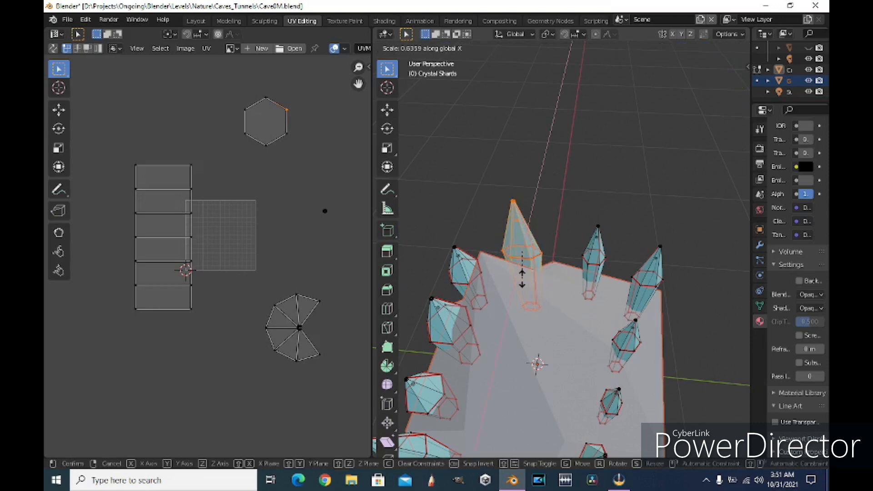
click(522, 278)
middle_drag(522, 279, 537, 291)
click(580, 308)
key(s)
key(y)
click(584, 320)
Step: Move the narrowed shard along Y and adjust its height along Z
key(g)
key(y)
click(643, 362)
key(g)
key(z)
click(643, 374)
Step: Select the wide shard just below the base's peak, scale it to about 0.311 along X and rescale it along Y
scroll(568, 319, up, 3)
drag(459, 168, 531, 260)
drag(471, 133, 488, 234)
click(490, 223)
key(s)
key(x)
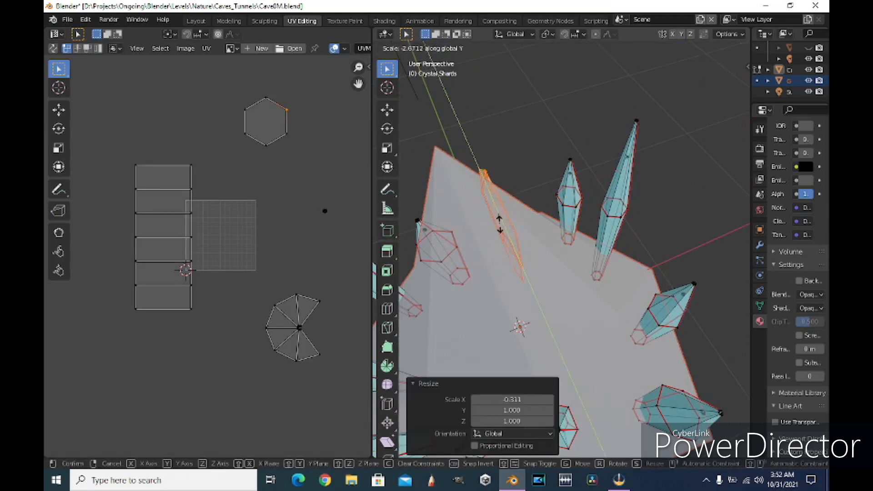
click(497, 212)
Step: Raise the thin shard near the peak by about 0.334 m along Z
middle_drag(497, 212, 668, 255)
key(g)
key(z)
click(639, 227)
scroll(640, 228, down, 4)
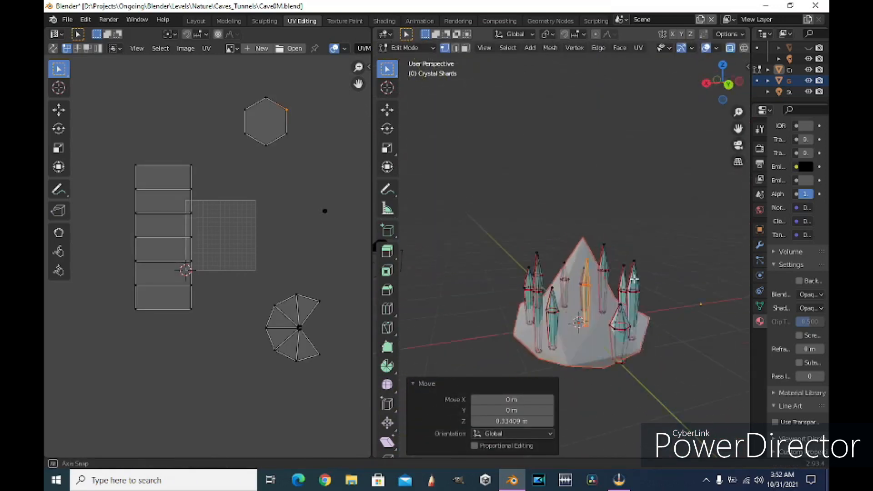
Step: Select another unedited shard and scale it along X and Y
middle_drag(376, 248, 535, 187)
scroll(535, 188, up, 4)
drag(519, 154, 575, 250)
key(s)
key(x)
click(563, 236)
key(s)
key(y)
click(559, 229)
Step: Move the newly scaled shard along Z to adjust its height
key(g)
key(z)
click(537, 205)
middle_drag(536, 205, 591, 254)
scroll(501, 246, down, 4)
Step: Select all the crystal shards and move them together along Z
click(465, 242)
key(a)
key(g)
key(z)
click(653, 345)
click(475, 268)
middle_drag(475, 269, 521, 319)
Step: Unhide the cave mesh and return to Object Mode to view the crystals inside the cave
click(808, 47)
middle_drag(646, 291, 628, 263)
scroll(696, 274, down, 8)
key(Tab)
scroll(628, 263, up, 7)
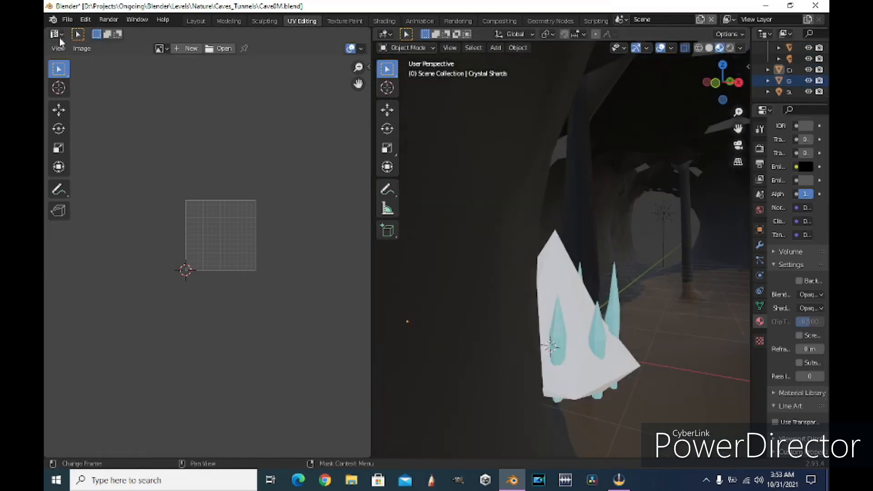
Step: Switch the UV editor area to a 3D viewport looking through the camera, and widen the outliner and properties area
click(56, 34)
click(73, 61)
scroll(620, 324, down, 4)
middle_drag(620, 324, 602, 323)
drag(749, 80, 716, 79)
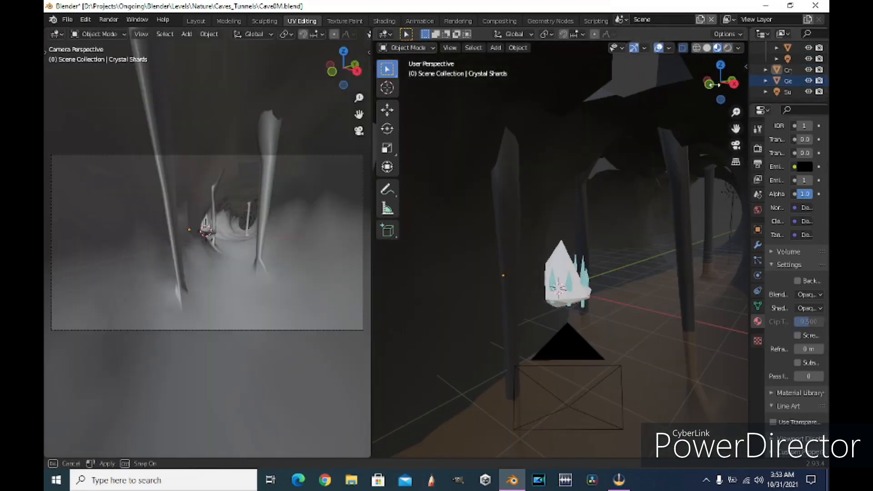
Step: Select both the Crystal Shards and the Gem Base and move them together along X
click(769, 69)
ctrl+click(763, 80)
key(g)
key(x)
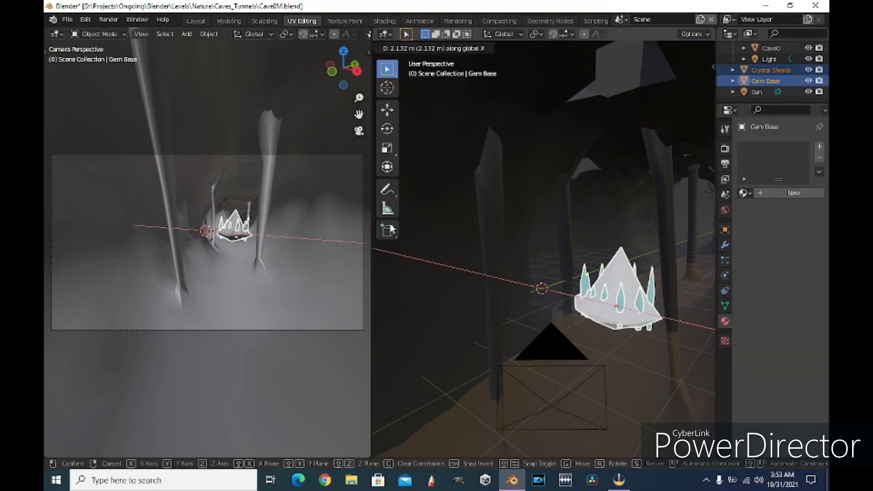
click(392, 230)
Step: Lower the shards and gem base together along Z toward the cave floor
middle_drag(614, 300, 632, 305)
scroll(633, 305, up, 2)
key(g)
key(z)
click(635, 355)
Step: Tilt the shards and gem base together by rotating them around X and Y
middle_drag(635, 354, 619, 280)
key(r)
key(x)
click(623, 291)
key(r)
key(y)
click(649, 298)
key(r)
key(y)
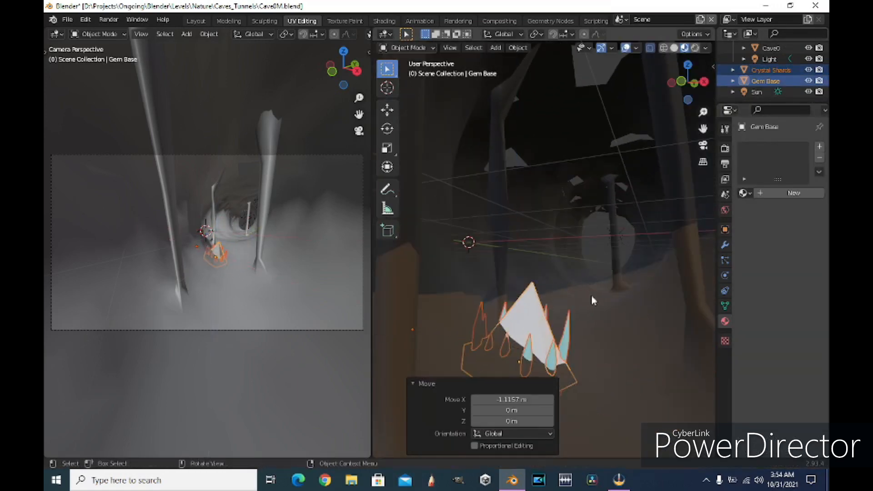
click(594, 284)
Step: Adjust the crystal cluster's height along Z and shift it along X to seat it on the cave floor
middle_drag(594, 284, 609, 314)
click(632, 281)
click(588, 353)
key(g)
key(z)
click(649, 229)
key(g)
key(x)
click(664, 239)
key(g)
key(z)
click(665, 263)
Step: Fine-tune the cluster's placement near the cave wall with further moves along X and Z
middle_drag(664, 263, 499, 359)
key(g)
key(x)
click(635, 310)
key(g)
key(z)
click(629, 293)
key(g)
key(x)
click(642, 294)
Step: Select only the Crystal Shards object and move it along Z and X to fit it against the gem base
click(540, 326)
click(540, 327)
key(g)
key(z)
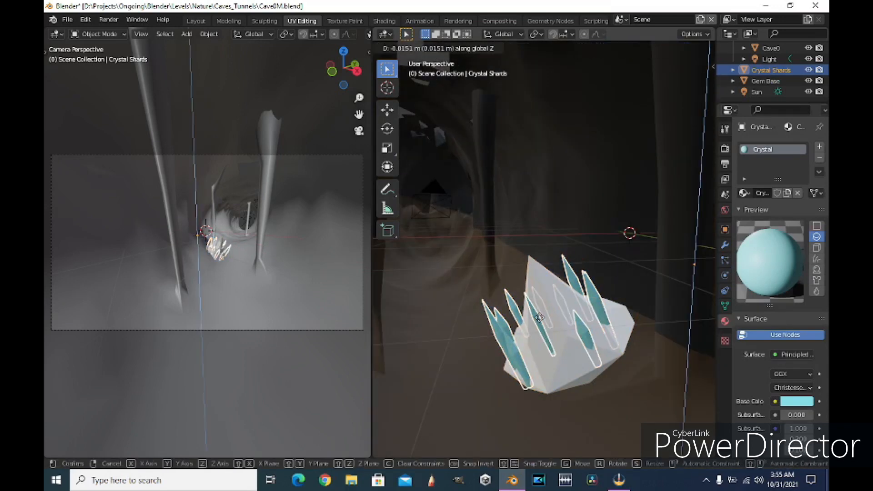
click(542, 342)
key(g)
key(x)
click(564, 341)
Step: Adjust the shards' height along Z again and shift them about 0.17 m along X relative to the base
middle_drag(564, 342, 623, 307)
click(607, 239)
click(548, 346)
key(g)
key(z)
click(573, 334)
click(549, 309)
key(g)
key(x)
click(577, 309)
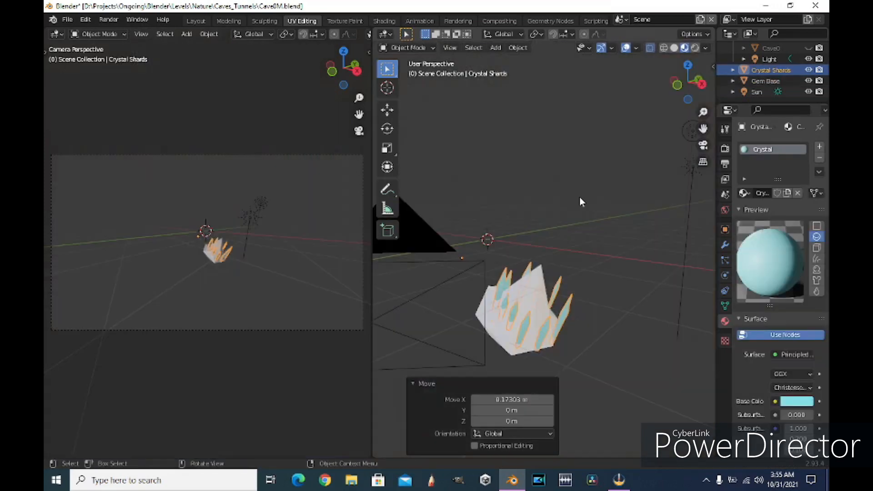
Step: Apply the Decimate modifier with ratio 0.6184 on the Crystal Shards and enter Edit Mode on them
middle_drag(580, 197, 574, 230)
click(522, 288)
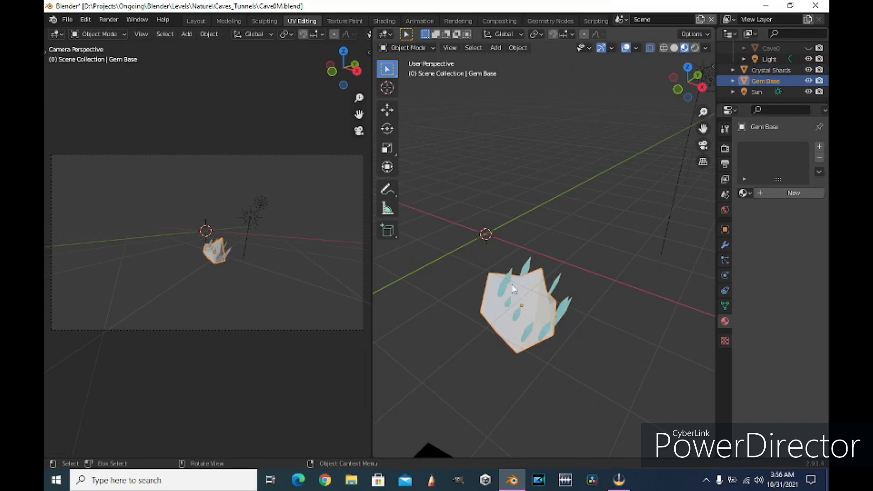
click(67, 19)
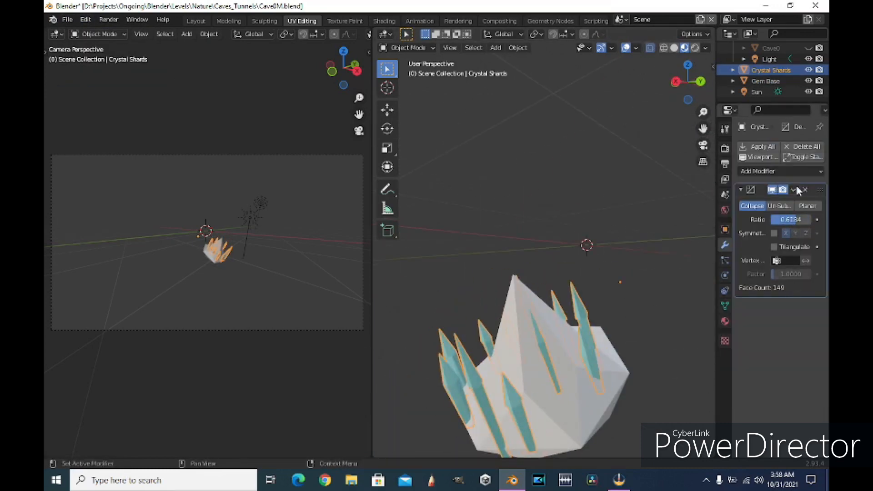
key(ctrl+a)
key(Tab)
Step: Select a single crystal shard in the mesh and move it along Z and X
middle_drag(450, 237, 594, 277)
alt+click(567, 313)
key(g)
key(z)
click(612, 306)
middle_drag(612, 306, 585, 272)
key(g)
key(x)
click(554, 333)
Step: Move the shard beside the gem base's peak along Z and X to bring it out of the base
key(Tab)
key(Tab)
scroll(637, 363, up, 2)
drag(585, 271, 607, 302)
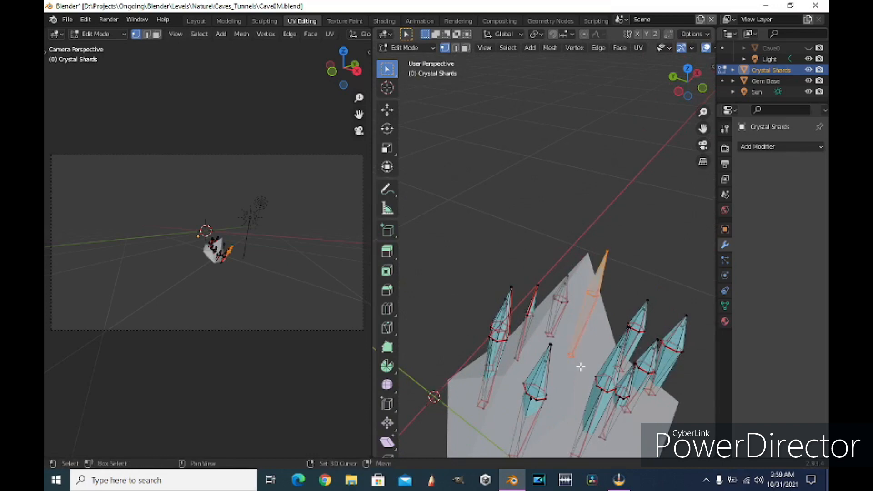
key(g)
key(z)
click(591, 410)
middle_drag(591, 409, 563, 432)
scroll(636, 396, down, 4)
key(g)
key(x)
click(664, 371)
Step: Adjust the selected shard's height along Z and shift it about 0.27 m along X
middle_drag(664, 370, 605, 352)
key(g)
key(z)
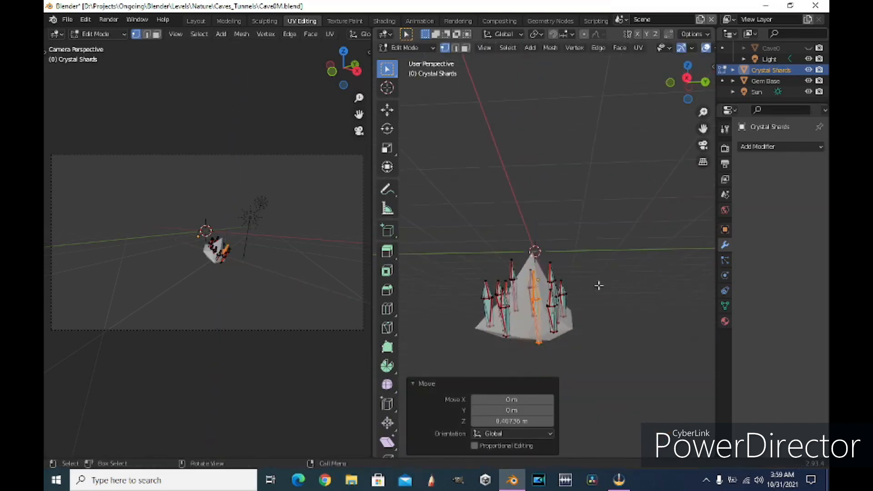
click(595, 282)
middle_drag(596, 283, 628, 337)
key(g)
key(x)
click(569, 296)
scroll(614, 296, up, 4)
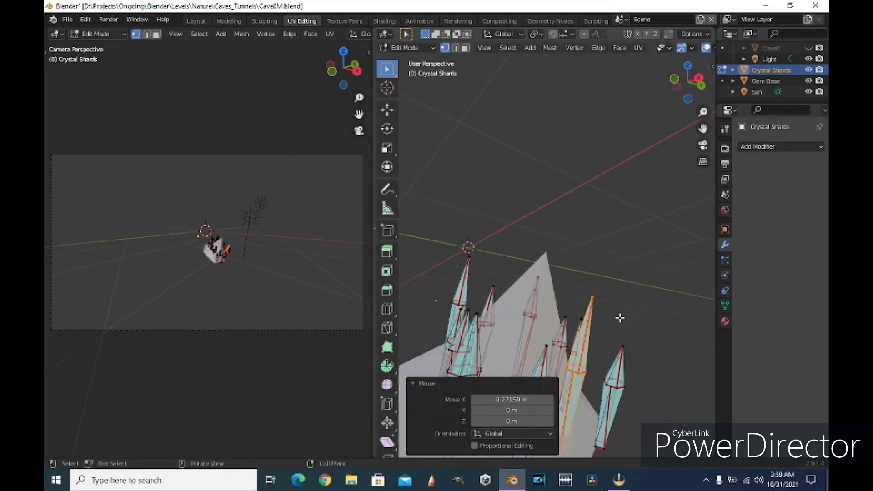
Step: Refine the shard's position on the gem base by moving it along X and Y
drag(614, 314, 594, 455)
key(g)
key(x)
click(592, 370)
middle_drag(648, 392, 631, 367)
key(g)
key(y)
click(587, 373)
Step: Return to Object Mode, add a Decimate modifier to the gem base, lower its ratio and apply it
key(Tab)
scroll(631, 367, down, 3)
middle_drag(543, 345, 574, 321)
scroll(564, 339, up, 4)
click(587, 345)
click(781, 146)
click(602, 224)
drag(801, 219, 781, 219)
mouse_move(646, 327)
middle_down()
mouse_move(590, 366)
mouse_move(628, 328)
mouse_move(525, 275)
mouse_move(578, 306)
mouse_move(690, 298)
mouse_move(675, 338)
mouse_move(591, 291)
middle_up()
click(793, 189)
click(755, 203)
Step: Move the gem base along Z and X to realign it with the shards
key(g)
key(z)
click(611, 317)
scroll(579, 306, down, 4)
key(g)
key(x)
click(588, 329)
Step: Toggle the cave's visibility and preview the crystals in rendered shading before returning to material preview
click(809, 48)
click(809, 48)
scroll(591, 228, up, 3)
click(695, 48)
mouse_move(605, 255)
middle_down()
mouse_move(591, 218)
mouse_move(459, 278)
mouse_move(432, 246)
middle_up()
click(684, 48)
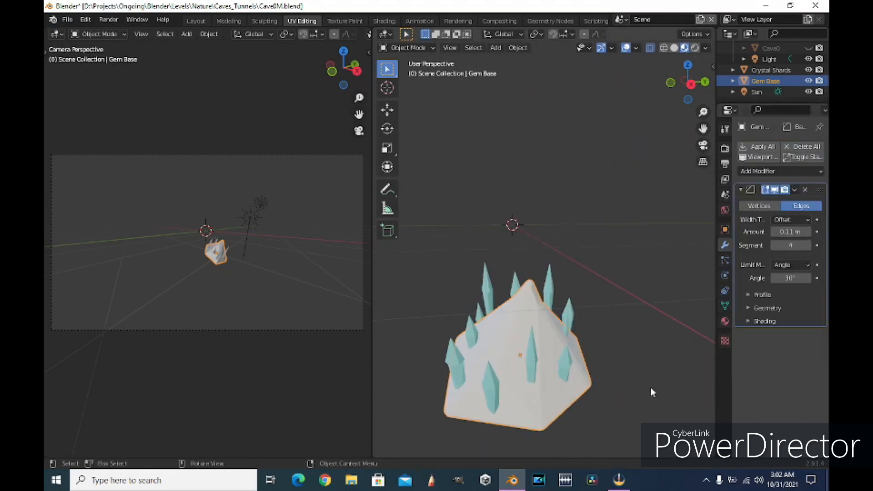
Step: Switch the gem base's Bevel modifier to Vertices, adjust its Offset amount with 4 segments, and apply it
middle_drag(653, 392, 705, 318)
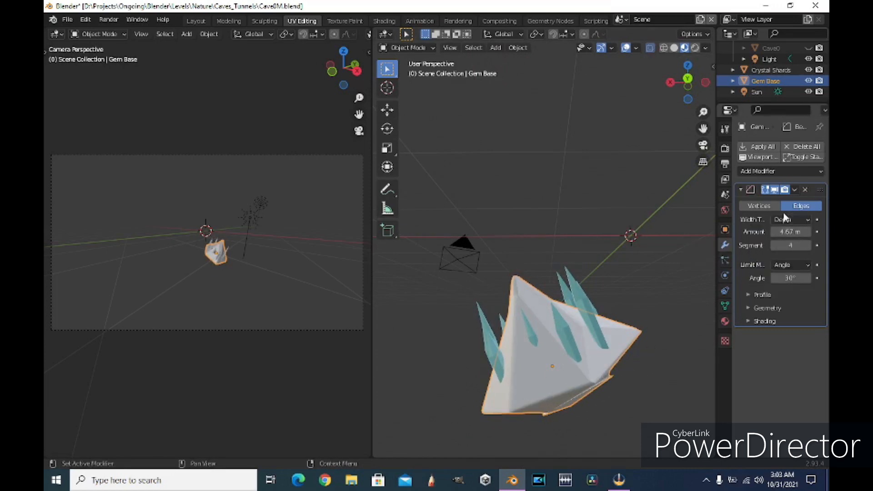
click(748, 308)
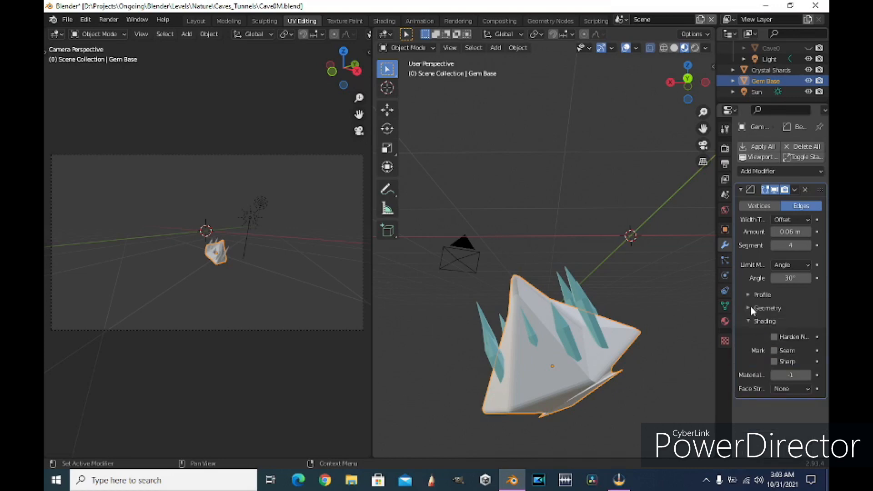
click(751, 325)
middle_drag(569, 273, 586, 273)
drag(785, 232, 803, 232)
click(773, 221)
click(780, 243)
mouse_move(619, 319)
middle_down()
mouse_move(581, 347)
mouse_move(609, 327)
middle_up()
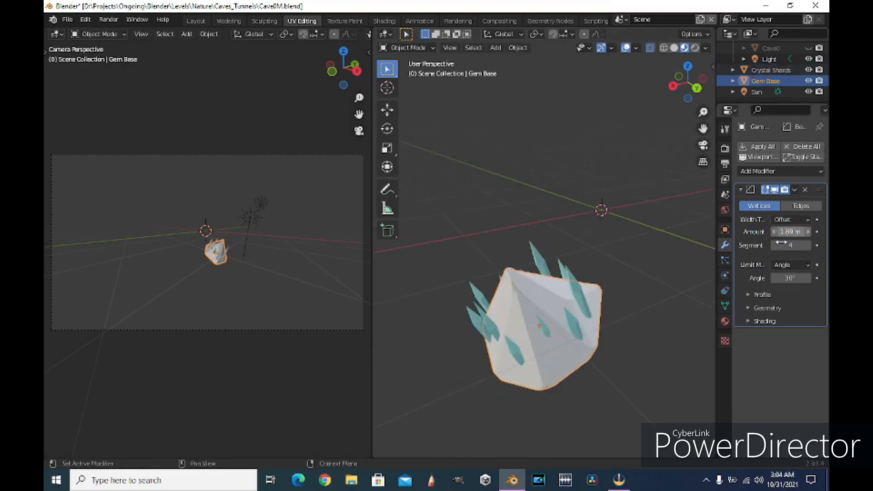
click(795, 190)
click(761, 203)
Step: Try another deform modifier on the gem base with different strength values, and remove it
middle_drag(386, 440, 545, 296)
click(780, 171)
click(689, 213)
middle_drag(626, 278, 619, 304)
scroll(622, 291, down, 3)
mouse_move(790, 259)
mouse_down()
mouse_move(809, 258)
mouse_move(744, 259)
mouse_move(871, 259)
mouse_move(768, 259)
mouse_move(784, 259)
mouse_up()
drag(791, 271, 813, 271)
drag(795, 259, 782, 259)
click(806, 190)
Step: Try a Simple Deform modifier on the gem base, testing Bend at 26.2° and an adjusted Taper
click(780, 146)
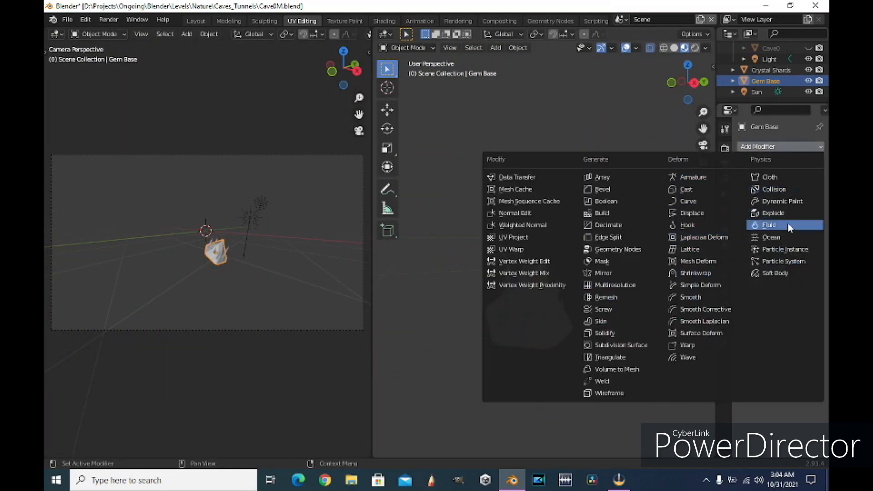
click(701, 284)
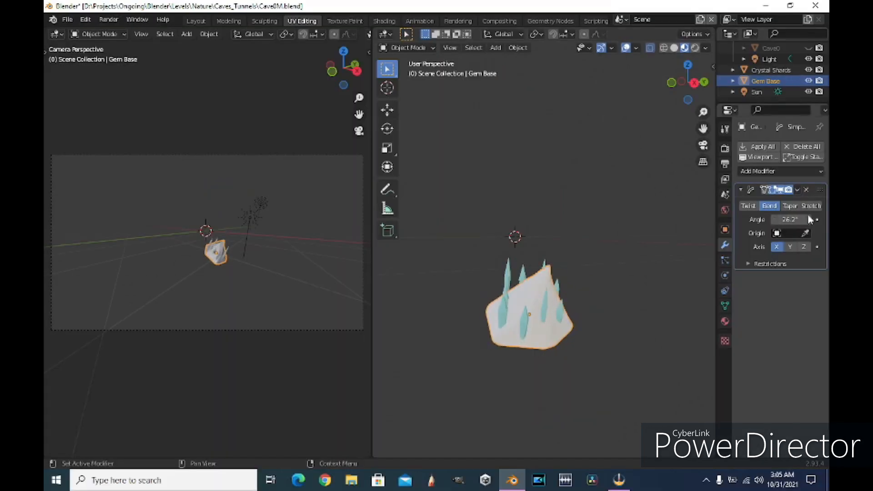
click(790, 205)
drag(790, 219, 826, 220)
middle_drag(559, 282, 641, 192)
Step: Add a Build modifier to the gem base
click(764, 146)
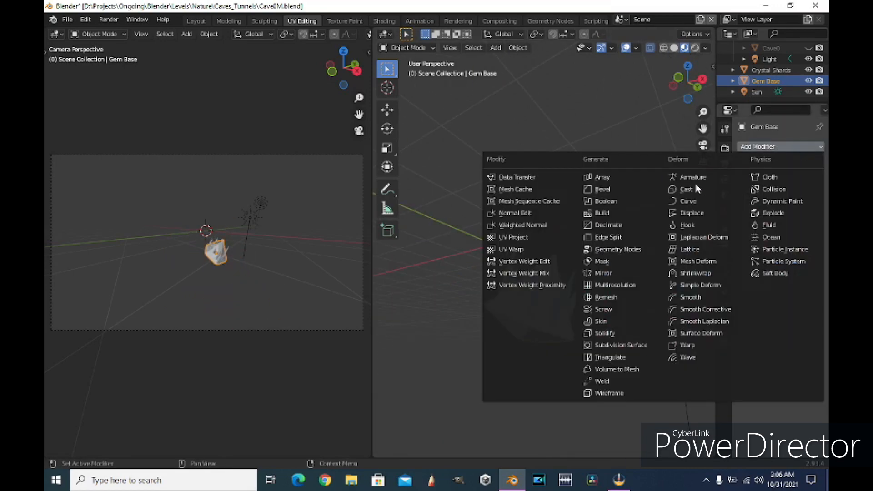
click(622, 213)
middle_drag(601, 254, 590, 292)
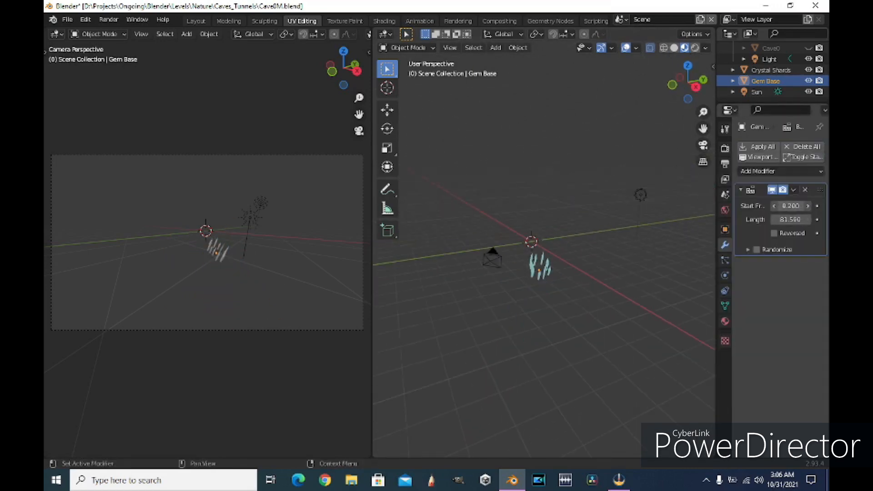
Step: Remove the Build modifier from the gem base
click(805, 190)
click(746, 150)
click(605, 240)
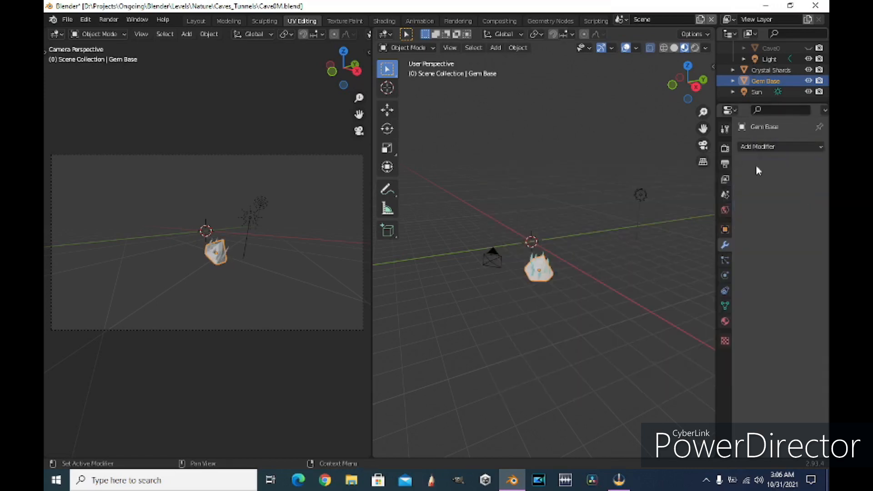
Step: Try other modifiers on the gem base and remove them
click(780, 146)
click(768, 182)
scroll(468, 264, up, 8)
click(757, 147)
click(774, 191)
right_click(789, 209)
click(794, 190)
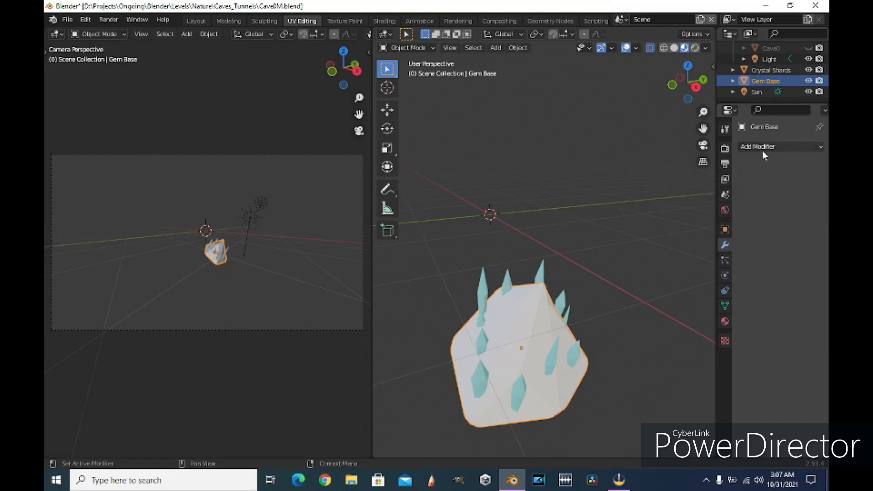
click(762, 150)
click(626, 272)
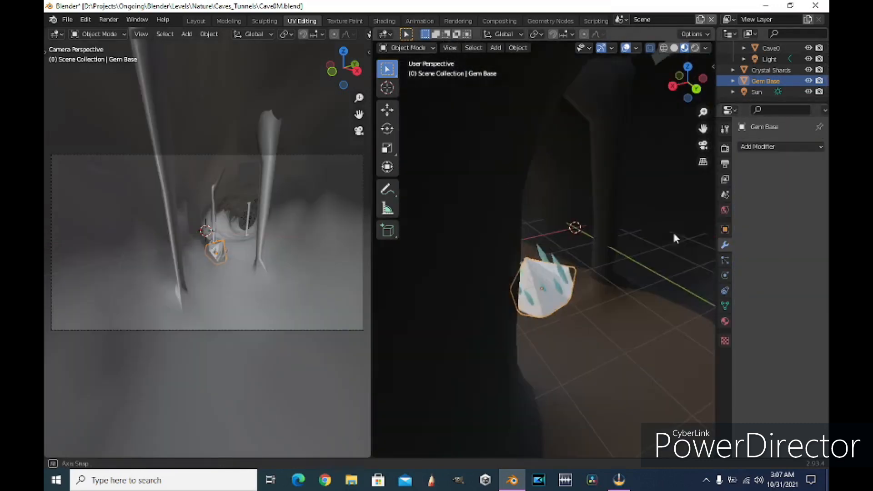
Step: Examine the gem base and crystal shards inside the shaded cave, adjusting the split between the camera and perspective views
middle_drag(674, 235, 633, 244)
scroll(633, 244, up, 3)
scroll(273, 191, up, 4)
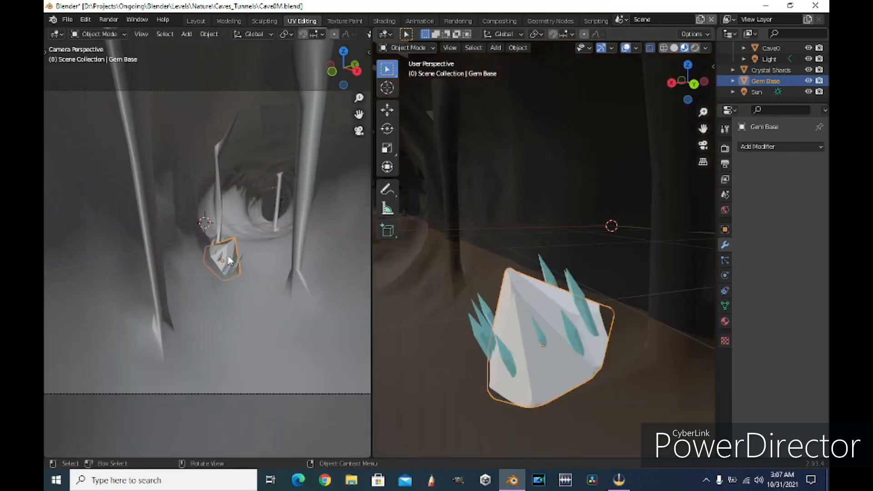
drag(370, 89, 696, 116)
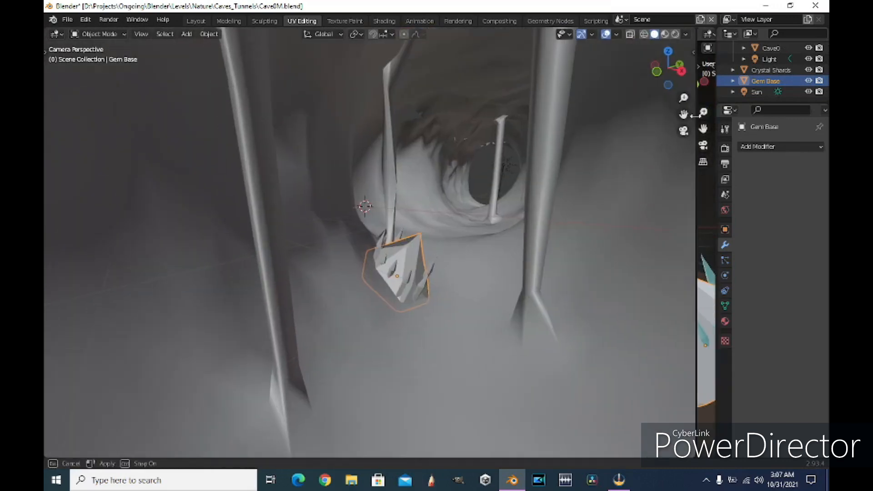
drag(695, 195, 340, 196)
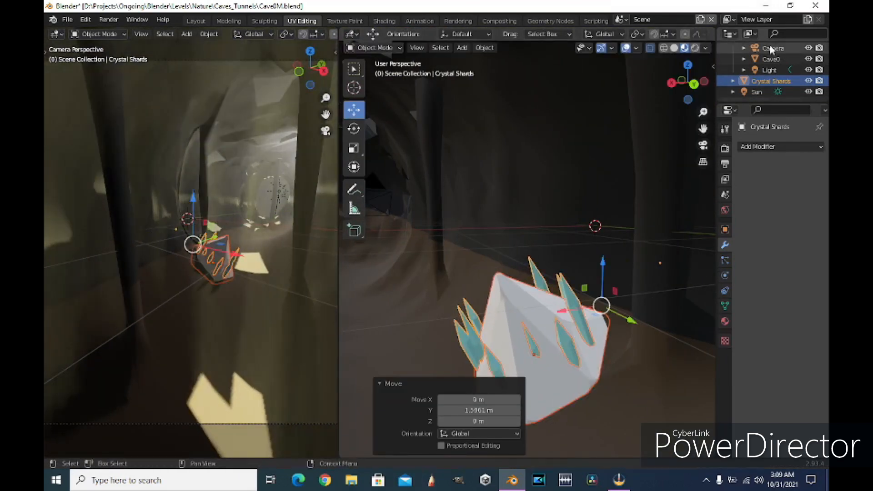
click(694, 47)
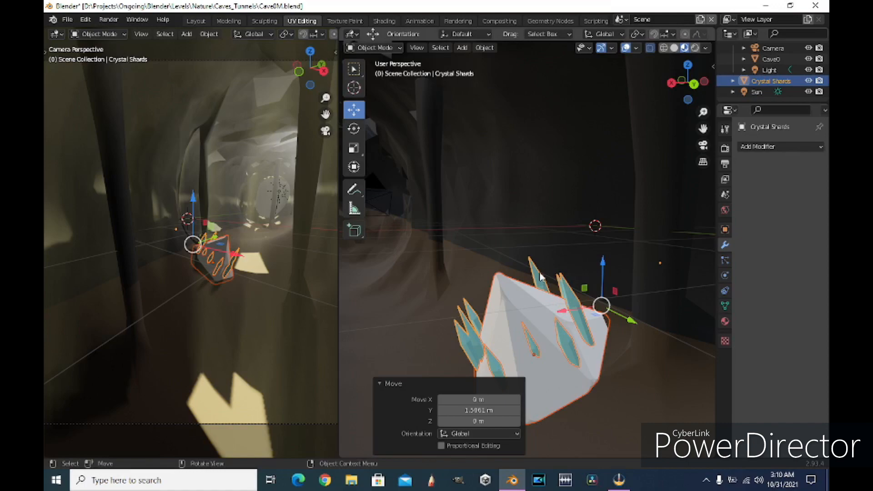
drag(339, 267, 336, 291)
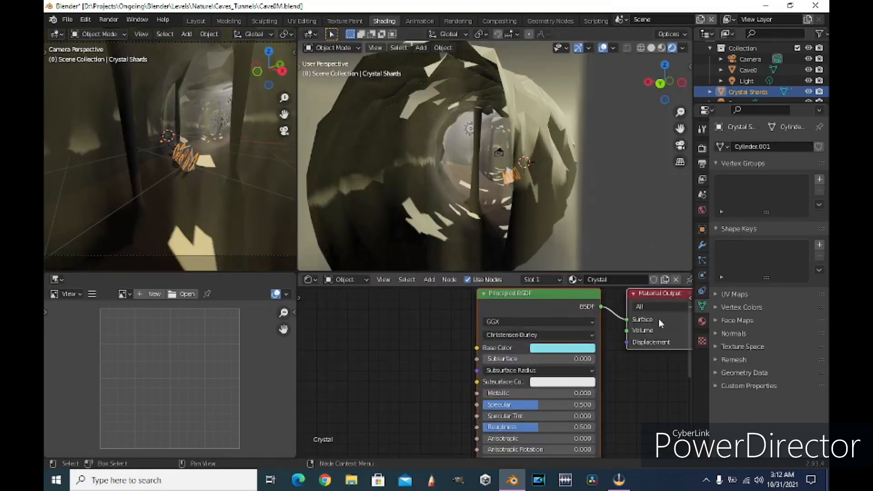
Step: Switch the crystal shards' material to Underlight and set its surface shader to Emission
click(702, 340)
click(702, 321)
click(721, 192)
click(624, 230)
scroll(654, 210, up, 8)
mouse_move(668, 216)
middle_down()
mouse_move(662, 178)
mouse_move(659, 206)
middle_up()
click(734, 210)
scroll(740, 382, down, 4)
click(775, 223)
click(680, 295)
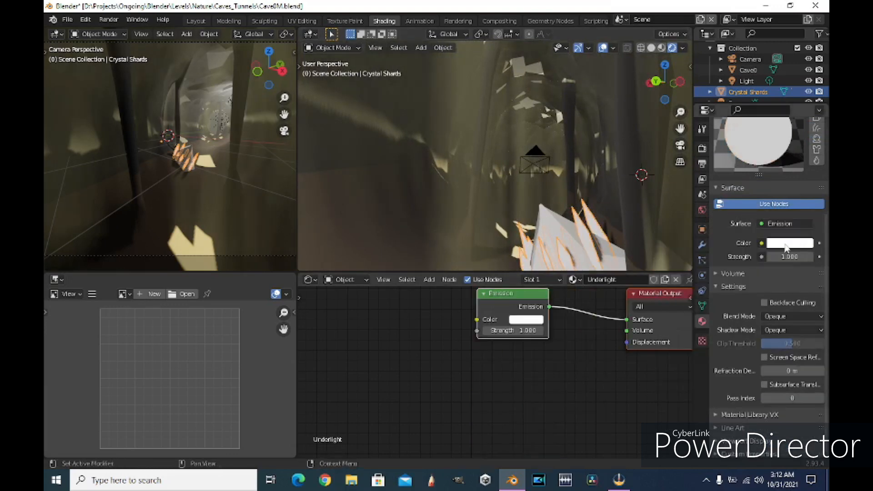
Step: Give the Underlight emission a light cyan color and raise its strength to 50
click(787, 246)
click(755, 105)
drag(789, 257, 828, 257)
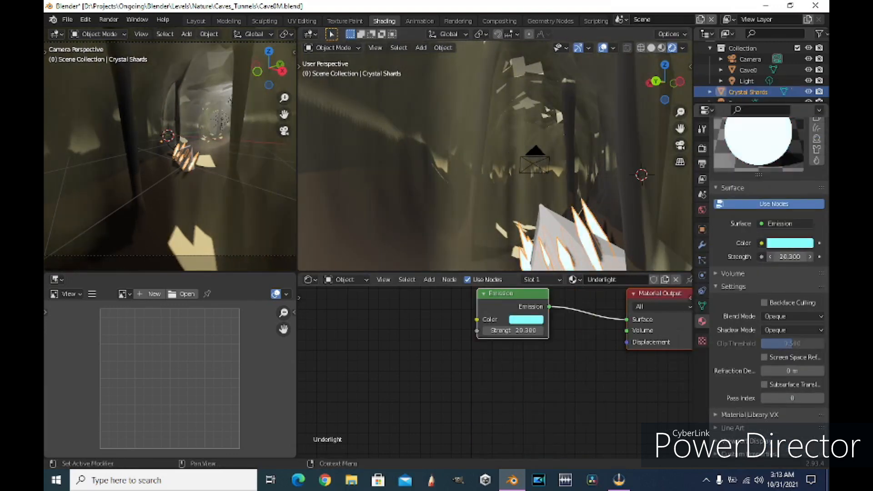
Step: Select all the crystal shards' geometry in Edit Mode, widen the 3D view, and return to Object Mode
scroll(728, 214, up, 5)
key(Tab)
middle_drag(601, 197, 614, 154)
scroll(573, 131, up, 3)
key(a)
middle_drag(659, 310, 559, 336)
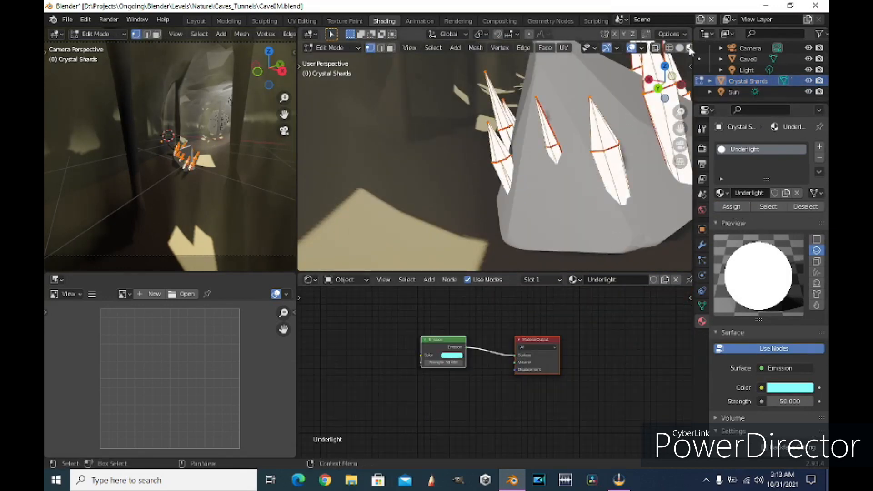
drag(693, 51, 724, 51)
key(Tab)
Step: Change the Underlight emission color to blue and raise its strength to 80
scroll(604, 220, down, 4)
click(799, 374)
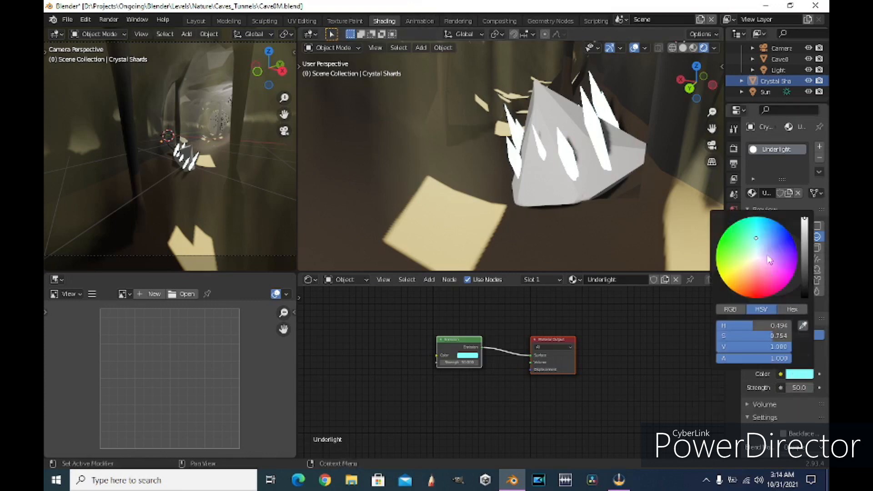
click(787, 231)
drag(787, 231, 782, 231)
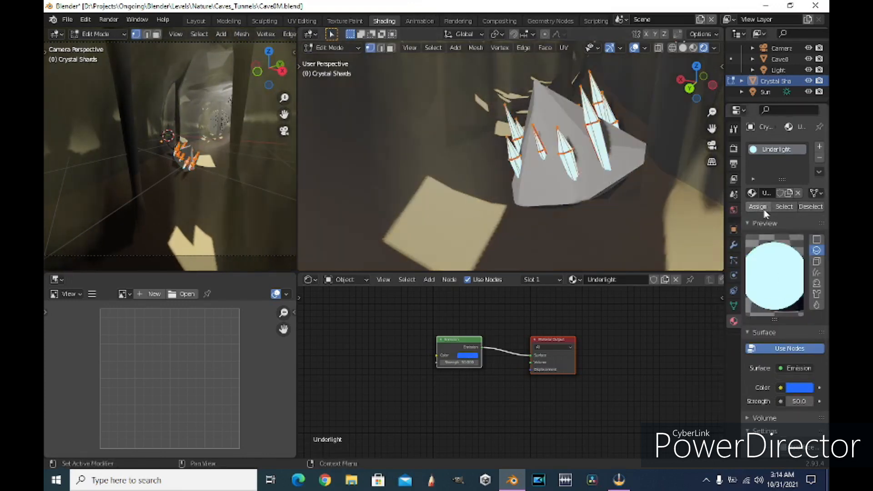
scroll(513, 398, up, 4)
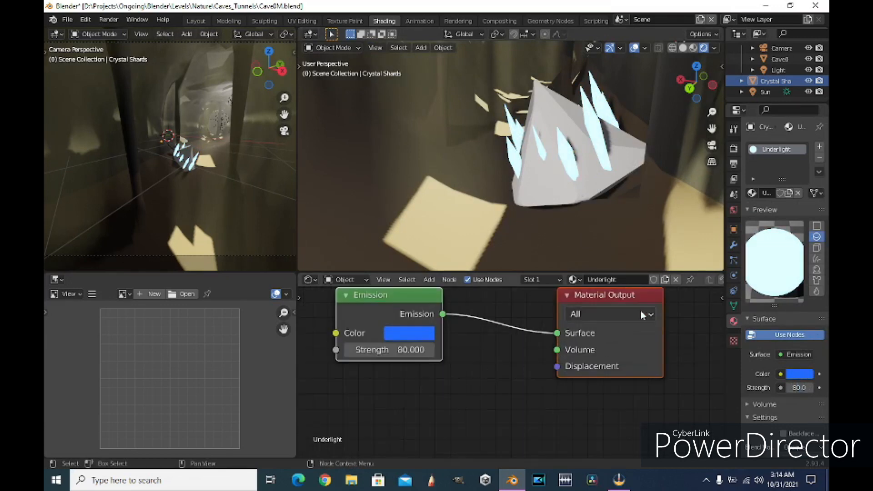
scroll(515, 391, down, 3)
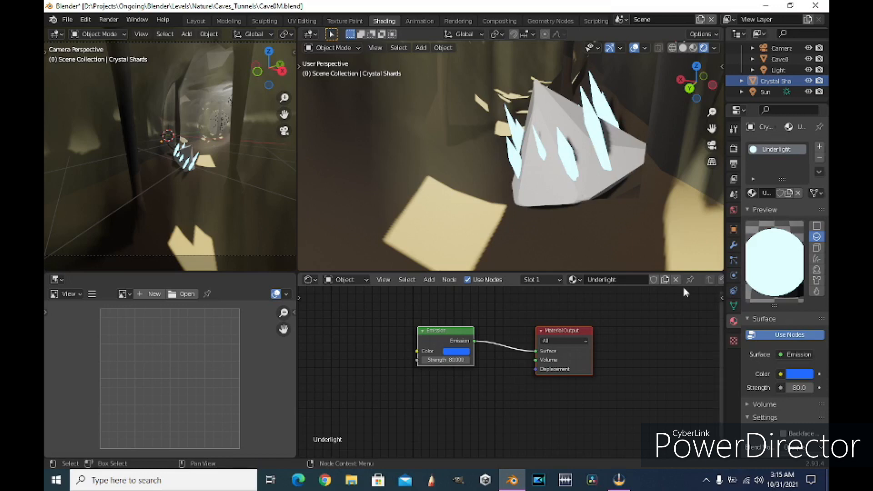
Step: Select all of the gem base's geometry in Edit Mode and give it the Crystal material
click(630, 168)
key(Tab)
middle_drag(666, 236, 582, 137)
key(a)
click(756, 194)
click(650, 217)
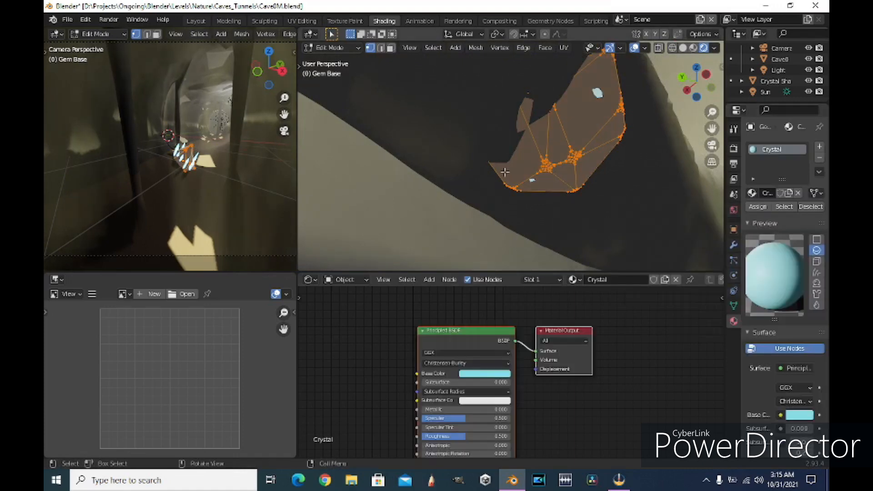
Step: Try a Glass BSDF surface on the gem base's Crystal material with a light blue color, roughness 0.585 and IOR 17.65
scroll(789, 381, down, 7)
click(796, 215)
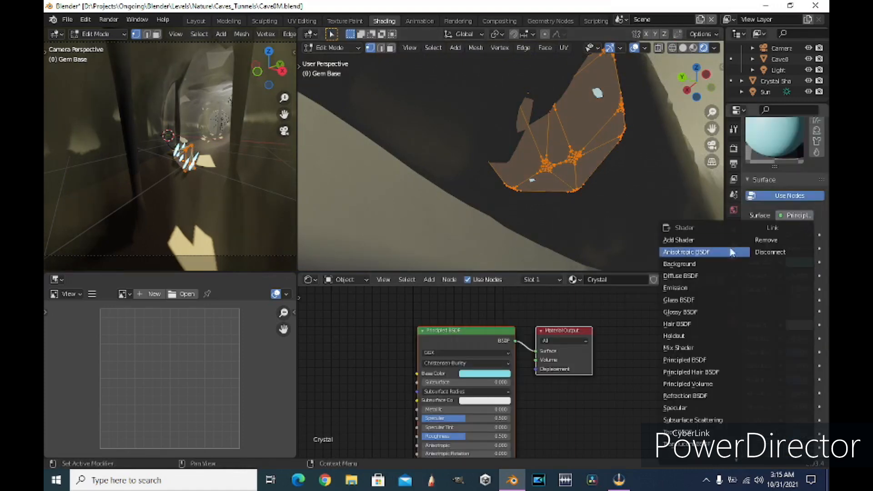
click(706, 303)
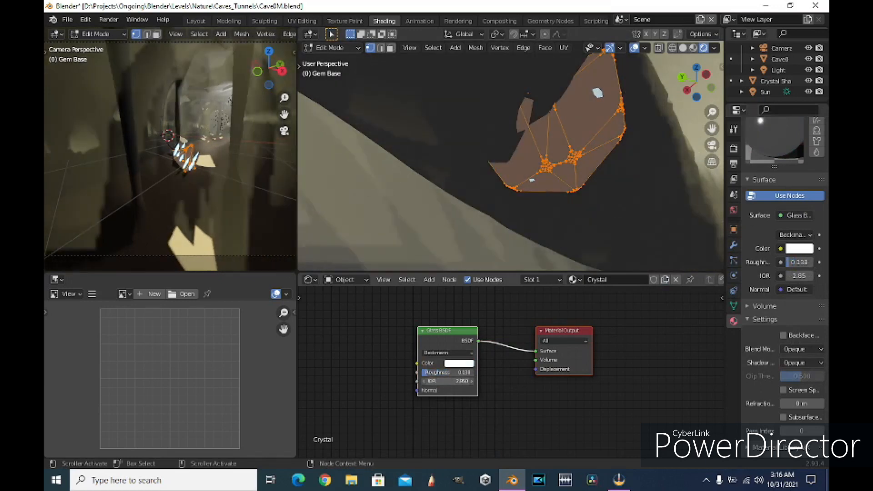
middle_drag(451, 142, 487, 199)
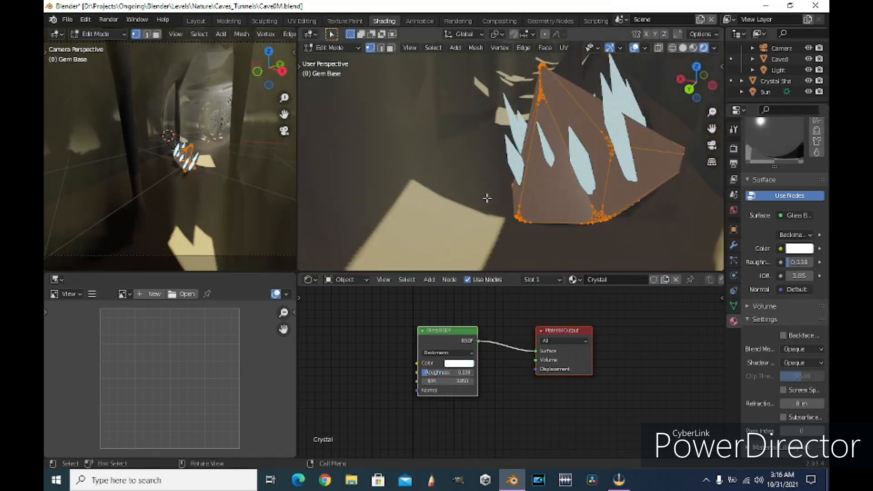
scroll(762, 304, up, 4)
click(800, 335)
click(758, 199)
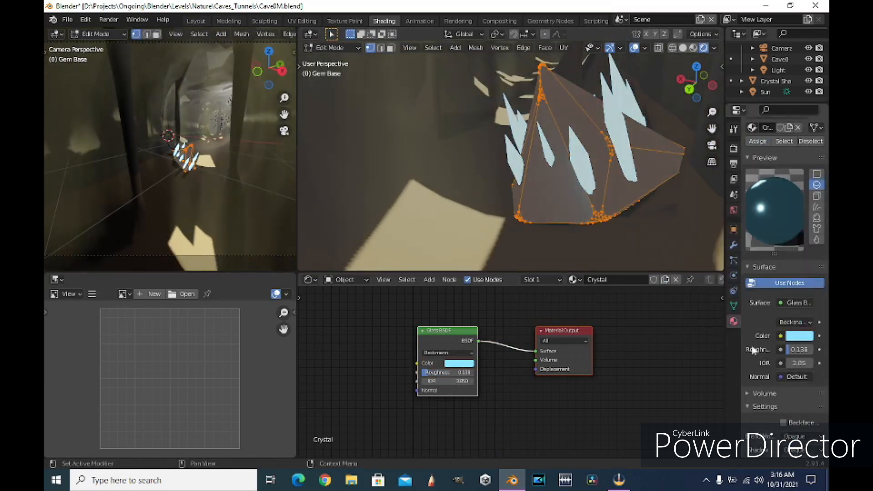
drag(433, 372, 474, 373)
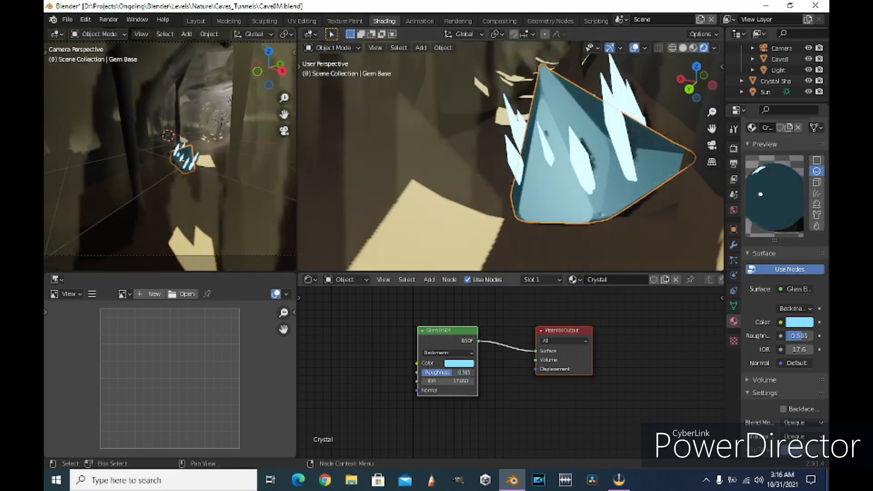
Step: Switch the gem base's Crystal surface to Emission with strength 50 and a saturated blue color
click(799, 289)
click(686, 73)
click(798, 322)
text(50)
key(Return)
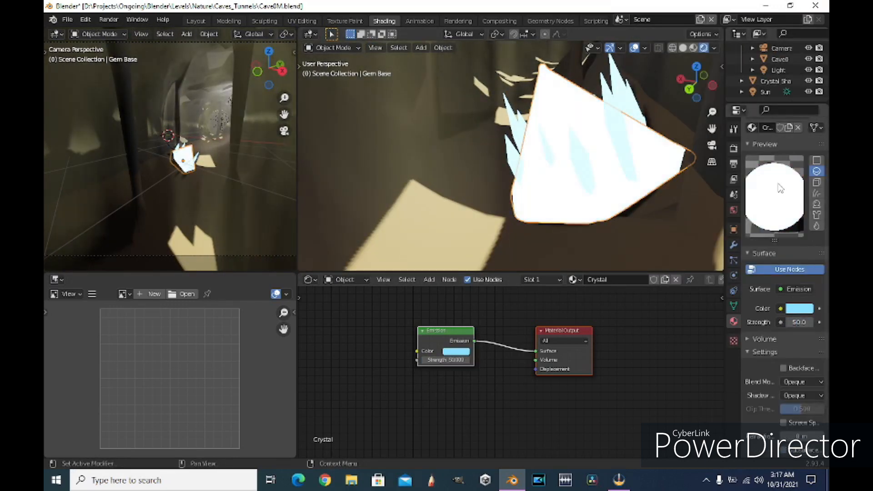
scroll(797, 353, up, 1)
click(800, 328)
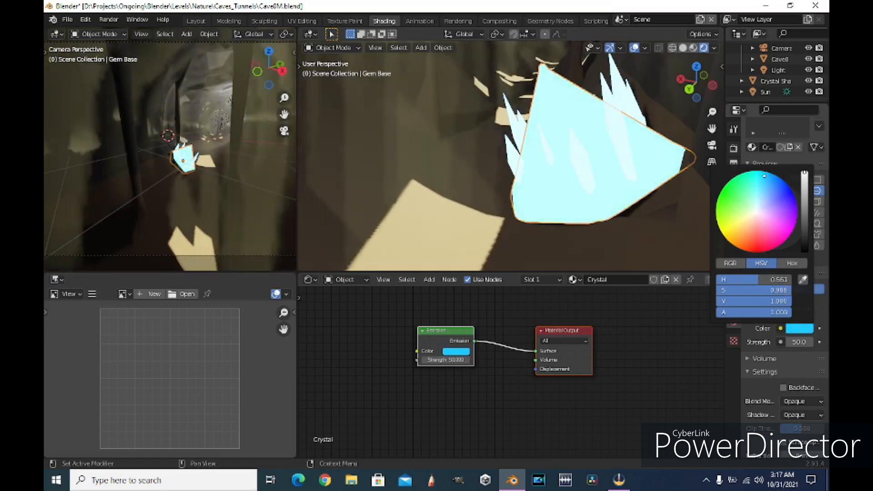
key(Tab)
key(Tab)
Step: Select the crystal shards and switch their Underlight surface shader to Glass BSDF
click(630, 168)
key(Tab)
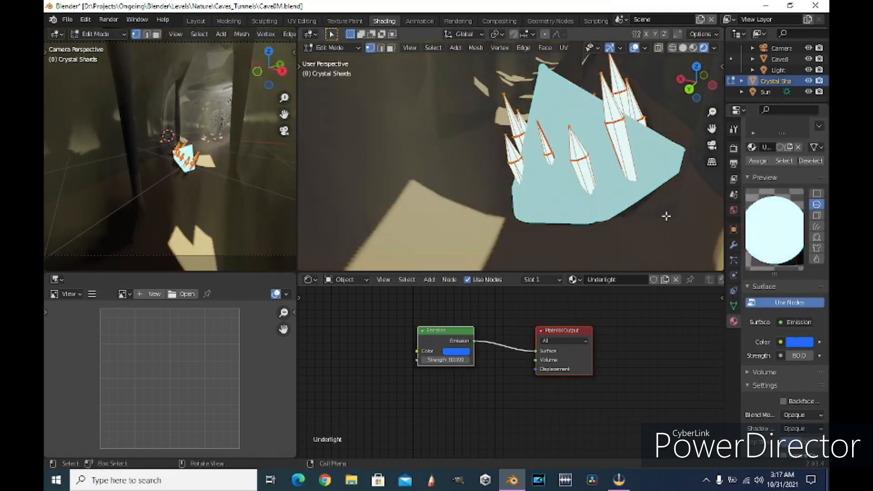
key(Tab)
click(796, 308)
click(701, 103)
Step: Adjust the glass color, roughness and IOR of the crystal shards' Underlight material
click(800, 342)
drag(749, 200, 759, 199)
drag(457, 380, 422, 381)
drag(432, 372, 460, 372)
click(799, 342)
drag(758, 199, 749, 182)
drag(462, 372, 479, 381)
Step: UV unwrap all of the gem base's geometry and return to the Shading workspace
key(Tab)
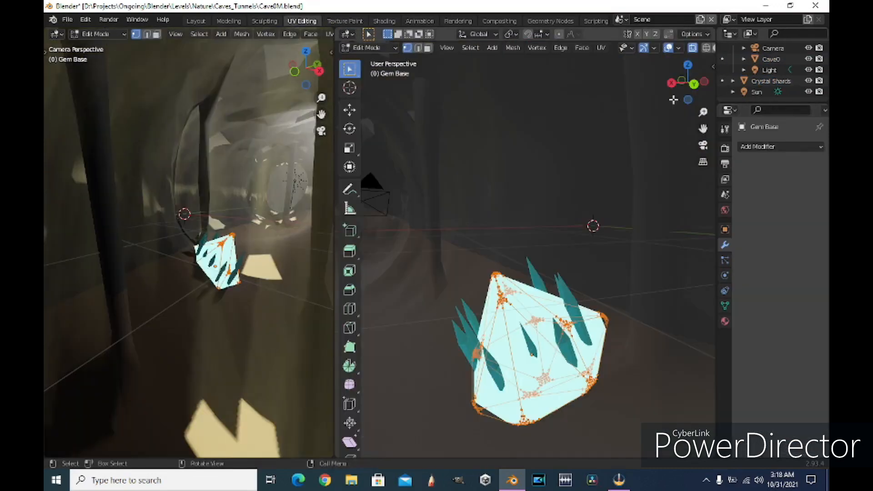
key(u)
click(646, 61)
click(649, 160)
click(390, 21)
Step: Raise the gem base's Crystal emission strength to 69 and refine its blue color
drag(448, 359, 490, 360)
click(799, 328)
mouse_move(760, 181)
mouse_down()
mouse_move(760, 193)
mouse_move(760, 179)
mouse_up()
Step: Toggle the Light object's visibility to compare the gem base's glow, and examine the crystals from different distances in the cave
scroll(549, 192, down, 4)
middle_drag(550, 192, 485, 184)
click(808, 70)
click(808, 70)
click(808, 70)
click(809, 69)
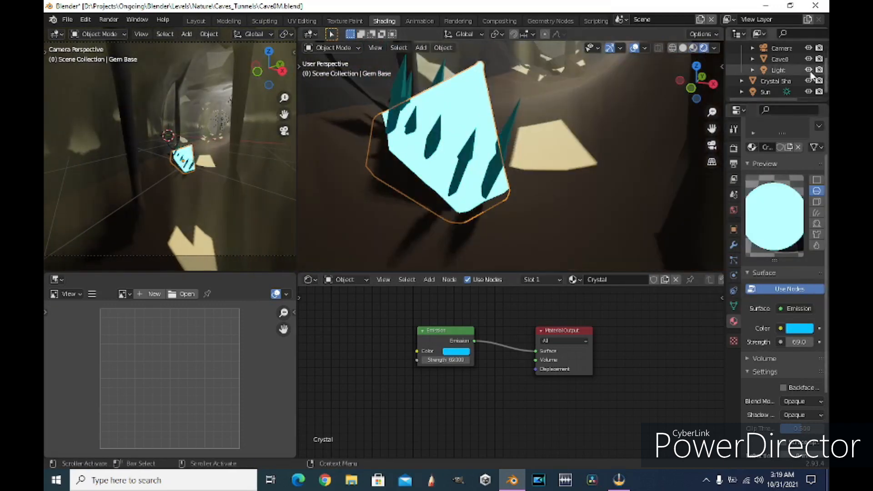
click(808, 69)
click(808, 70)
scroll(246, 162, up, 6)
scroll(245, 162, down, 4)
scroll(549, 160, down, 4)
middle_drag(549, 159, 545, 86)
scroll(800, 355, down, 3)
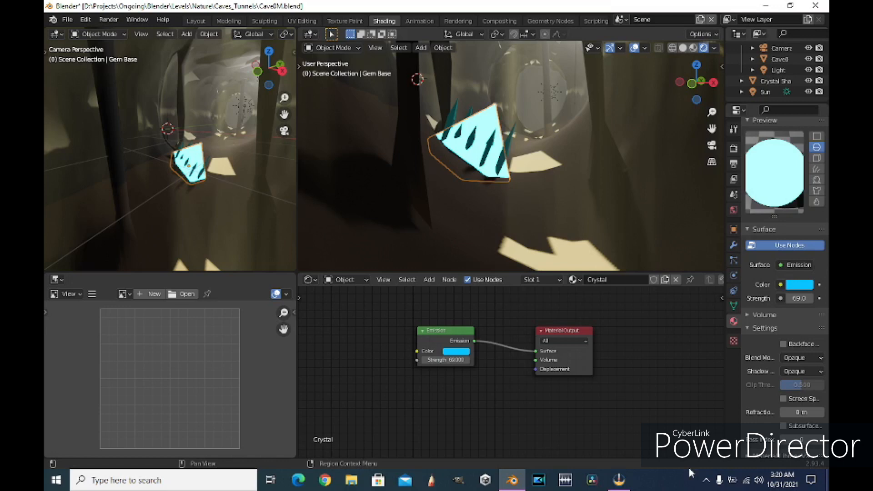
Step: Switch to Chrome and search Google for free textures
click(325, 479)
text(fr)
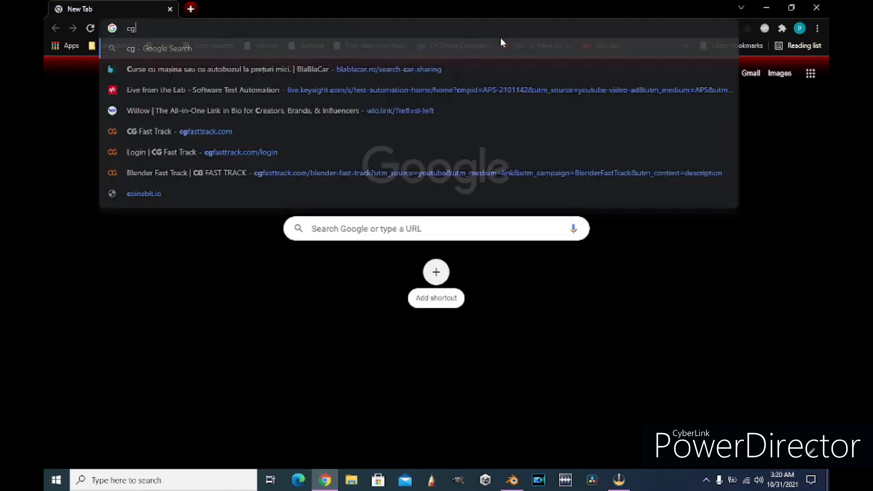
text(ee textures)
key(Return)
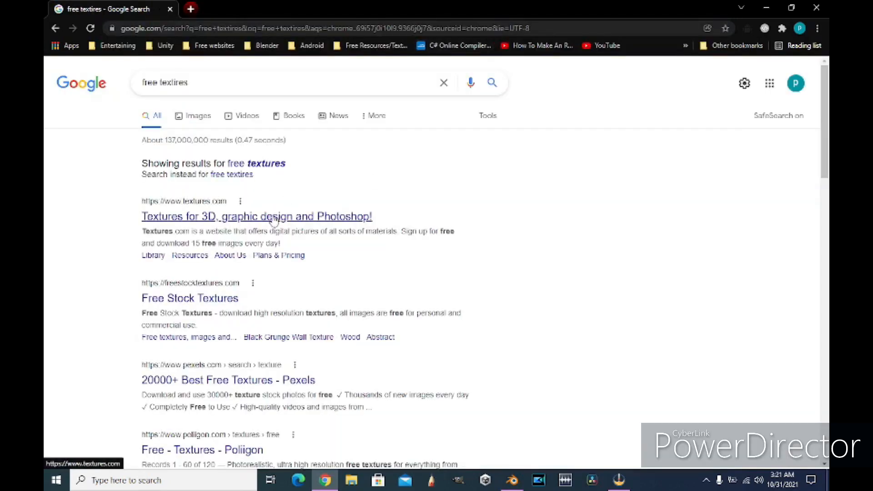
Step: Open textures.com from the results, search it for ice, and browse the textures
click(213, 224)
scroll(213, 227, down, 6)
scroll(157, 138, up, 6)
click(249, 78)
text(ice)
click(723, 131)
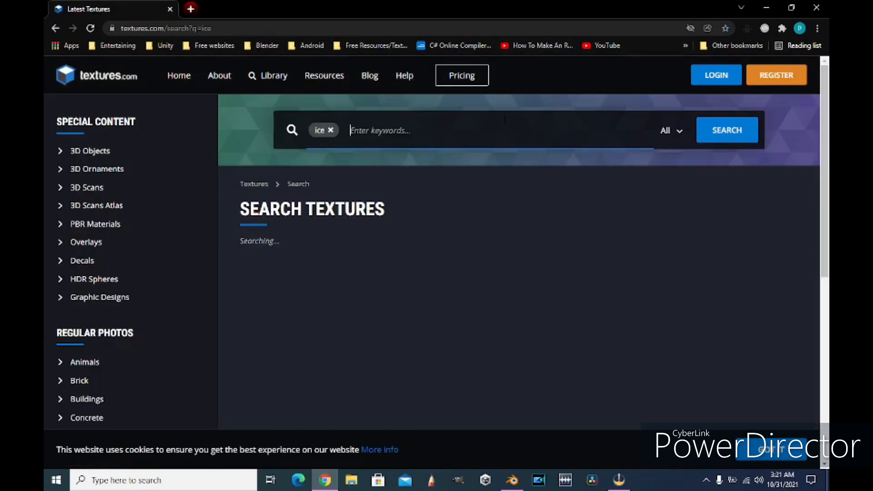
scroll(712, 203, down, 10)
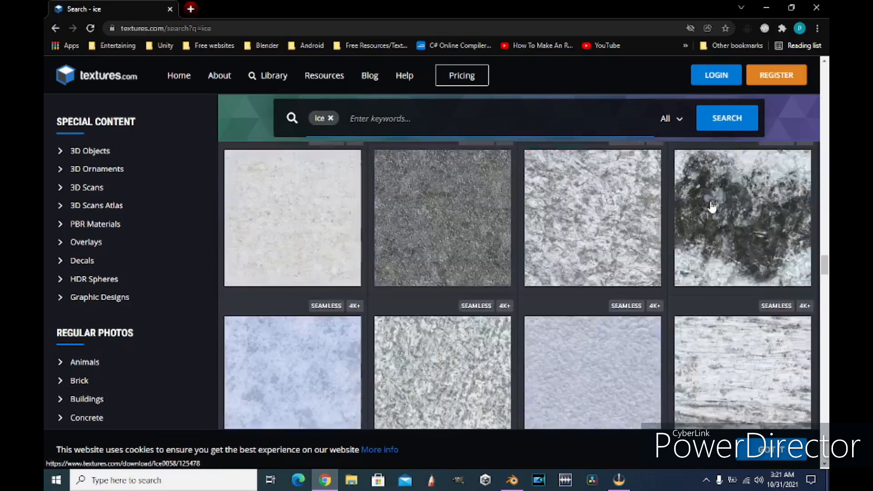
Step: Narrow the ice texture search with the additional keywords crystal and glass
text(crystal)
key(Return)
scroll(594, 214, down, 4)
scroll(595, 214, up, 4)
click(404, 132)
text(glass)
key(Return)
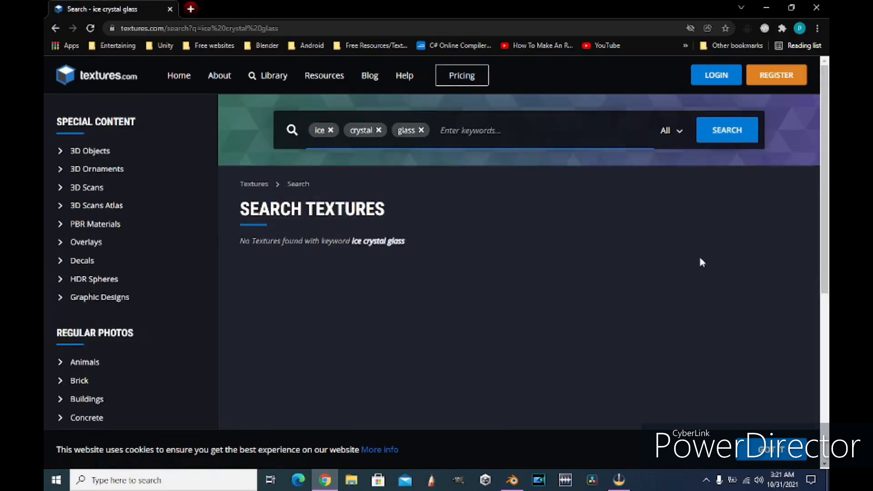
Step: Drop the glass keyword, look through the images of the colorful Snow0185 texture, and return to the search results
click(424, 131)
click(627, 347)
scroll(148, 363, down, 10)
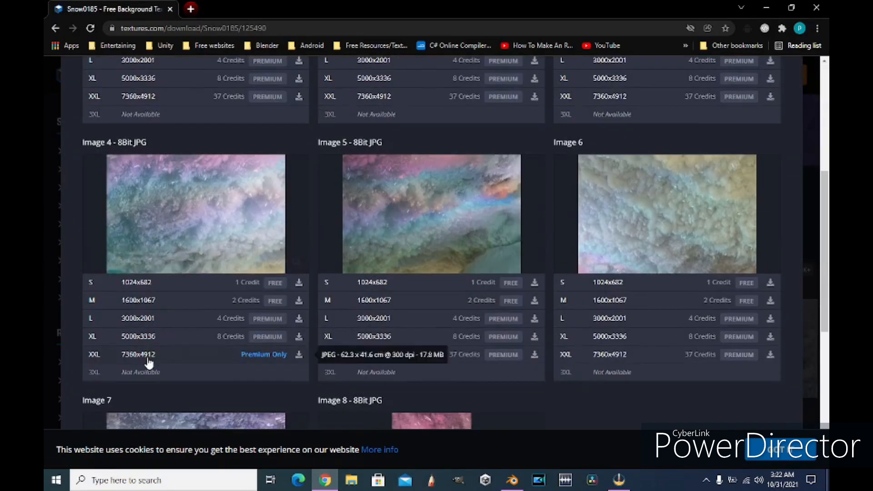
scroll(44, 374, up, 10)
click(56, 28)
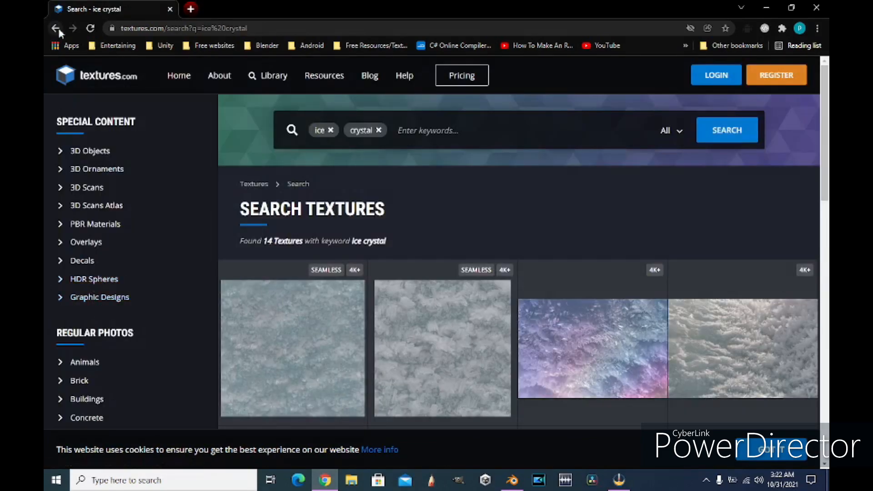
Step: Search the web for texture haven and open the cgtricks.com article about its free textures
text(texture haven)
key(Return)
click(246, 343)
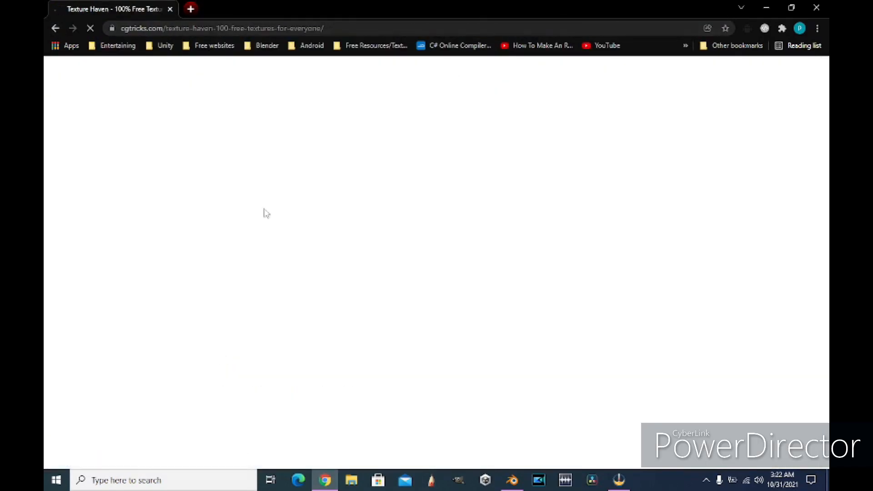
Step: Search cgtricks.com for ice, return to the Texture Haven article, and look through it for a usable texture source
click(728, 162)
text(ice)
key(Return)
scroll(136, 228, down, 5)
click(55, 28)
scroll(54, 181, down, 5)
scroll(59, 181, up, 3)
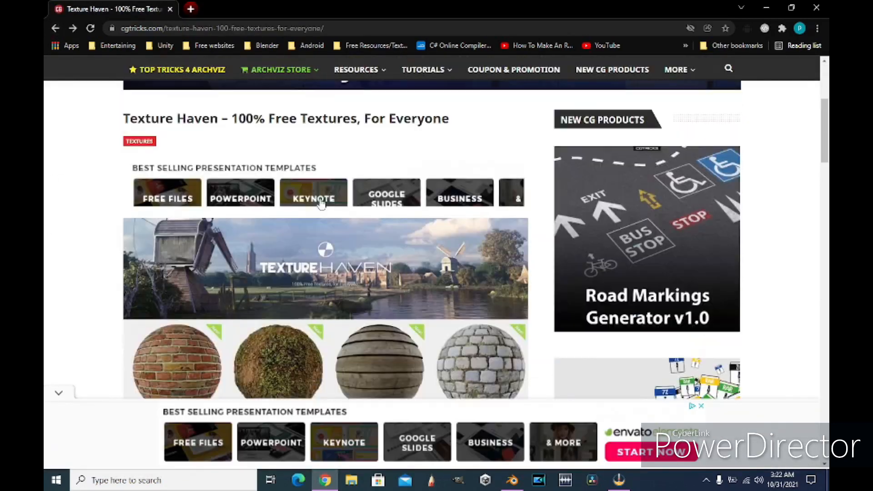
scroll(487, 196, down, 10)
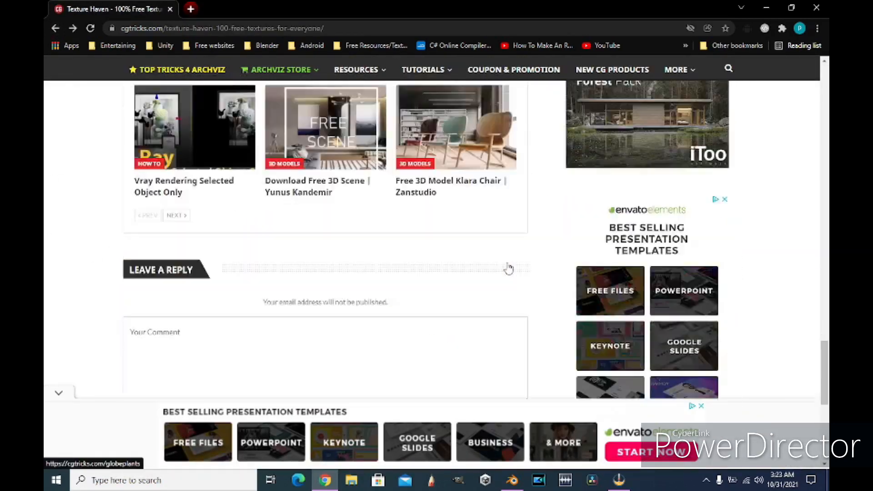
Step: Open the 3dzip.org Texture Haven article from the web results, search that site for ice, and return to the results
click(55, 28)
scroll(94, 286, down, 8)
click(182, 279)
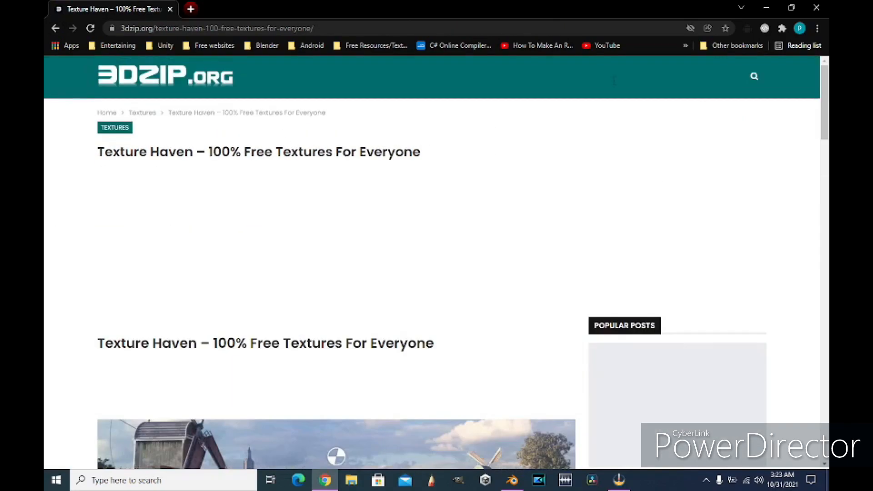
key(Return)
scroll(218, 228, down, 15)
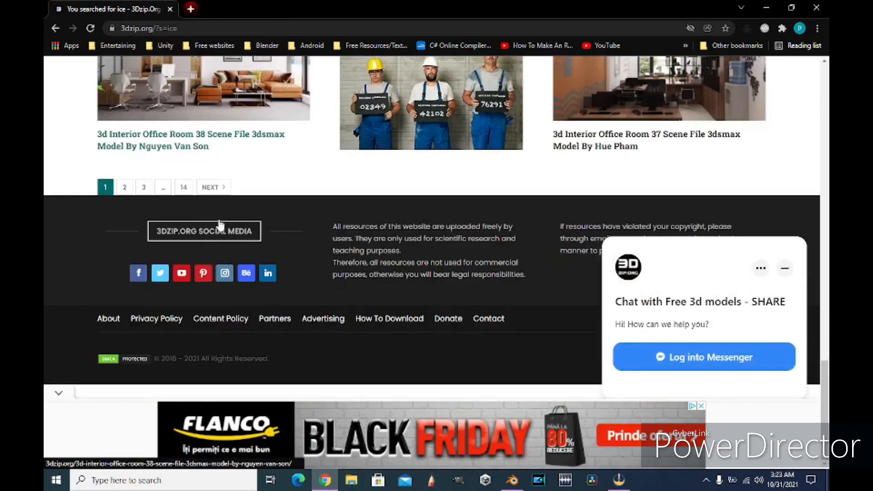
click(55, 28)
scroll(44, 324, down, 10)
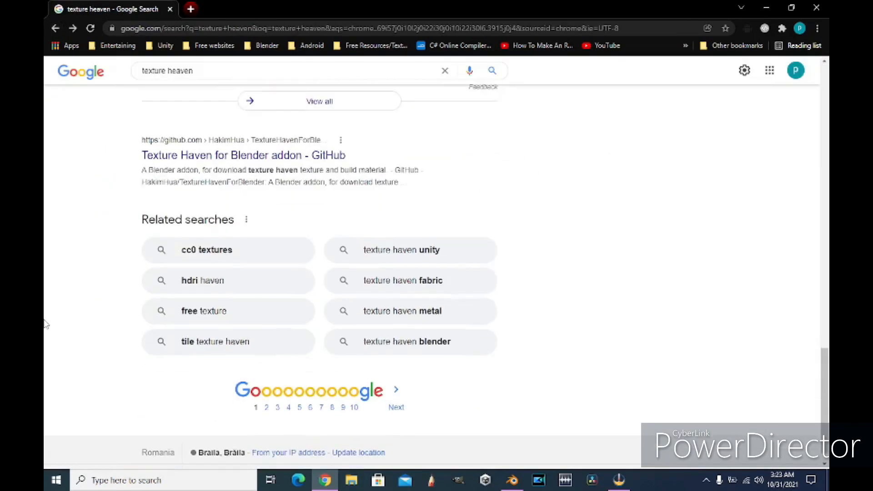
Step: Open sharetextures.com and browse its ice textures
click(195, 227)
click(217, 244)
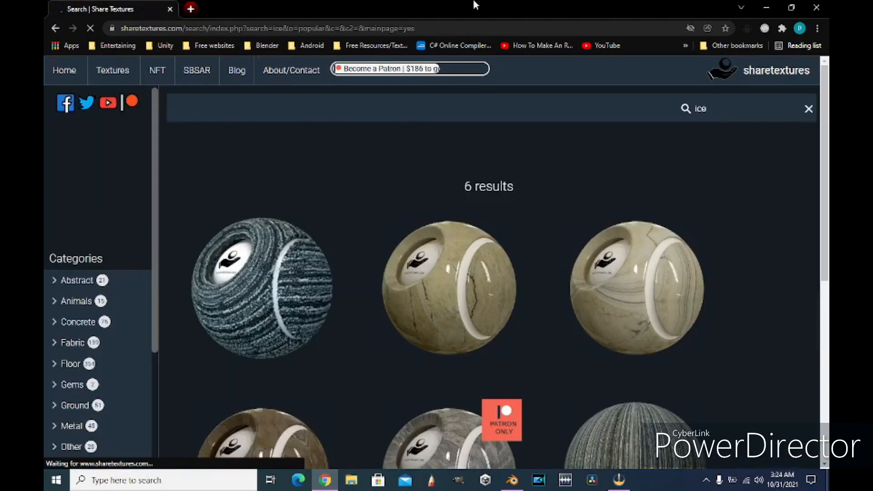
scroll(312, 176, down, 6)
scroll(312, 176, up, 6)
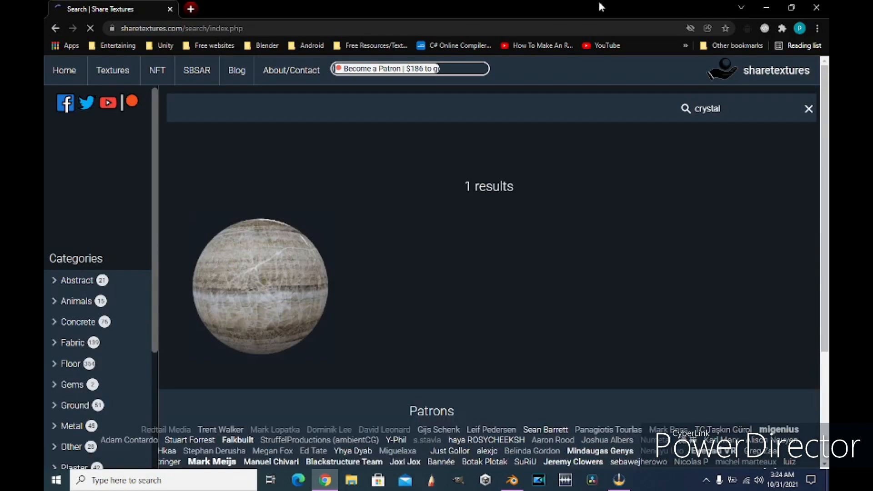
Step: Search the sharetextures library for glass textures and for water textures
double_click(707, 109)
text(glass)
key(Return)
double_click(705, 108)
text(water)
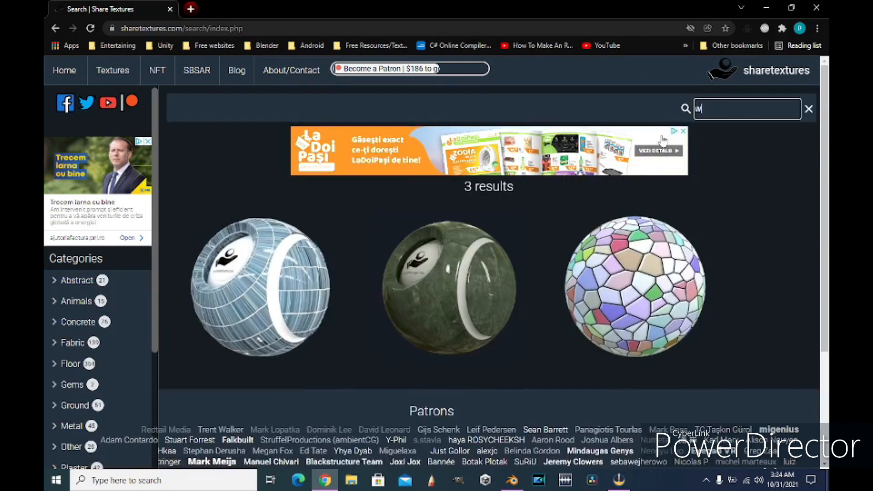
key(Return)
Step: Browse the Gems category and open the Amethyst Texture 1 page
click(67, 368)
click(378, 369)
click(102, 74)
click(72, 384)
click(409, 283)
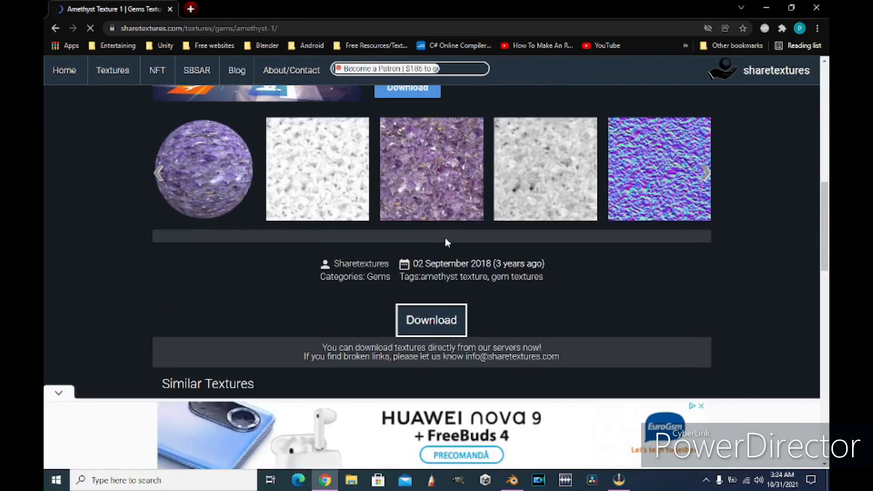
Step: Download the 1K version of Amethyst Texture 1 into the Blender Textures folder and open the texture folder inside the archive
scroll(162, 226, down, 5)
scroll(582, 351, up, 3)
click(432, 156)
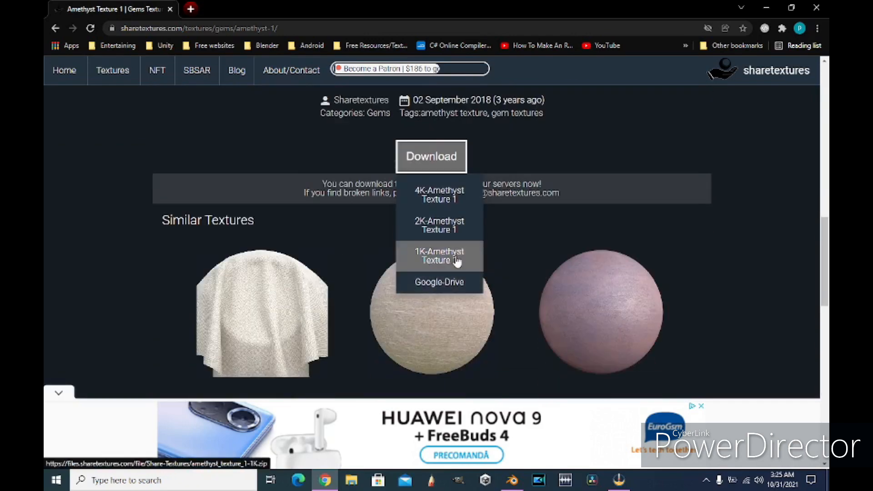
click(454, 257)
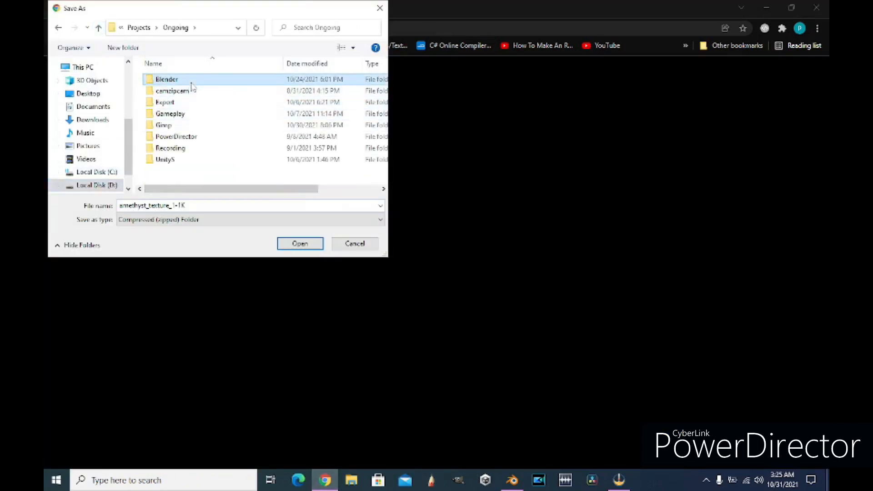
click(281, 248)
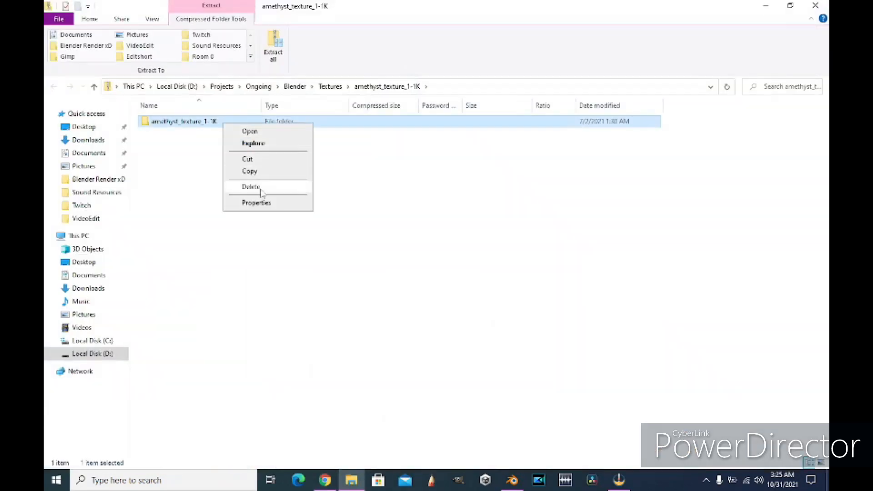
click(247, 130)
Step: Switch to Blender and add an Image Texture node beside the Emission node of the Crystal material
click(512, 480)
click(428, 282)
click(439, 296)
text(image)
click(498, 315)
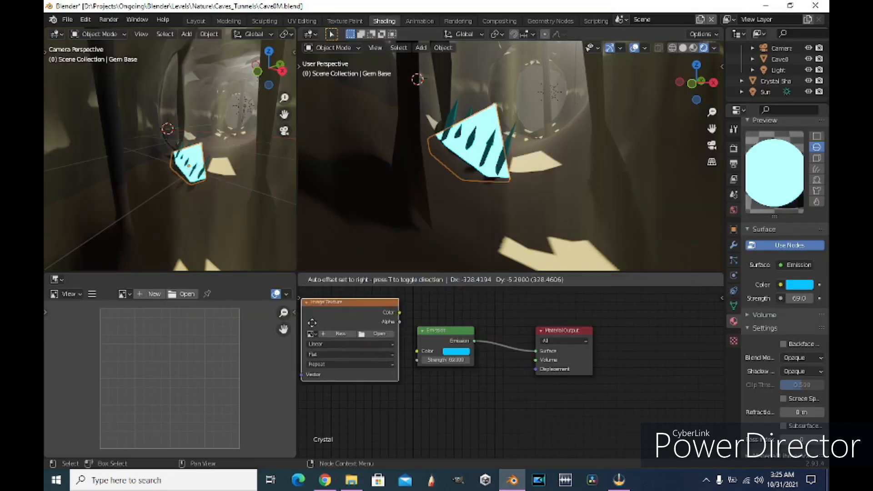
click(420, 308)
middle_drag(420, 307, 476, 325)
Step: Open the image node's file browser and place an unpacked copy of the amethyst_texture_1-1K folder in the Textures folder
click(484, 357)
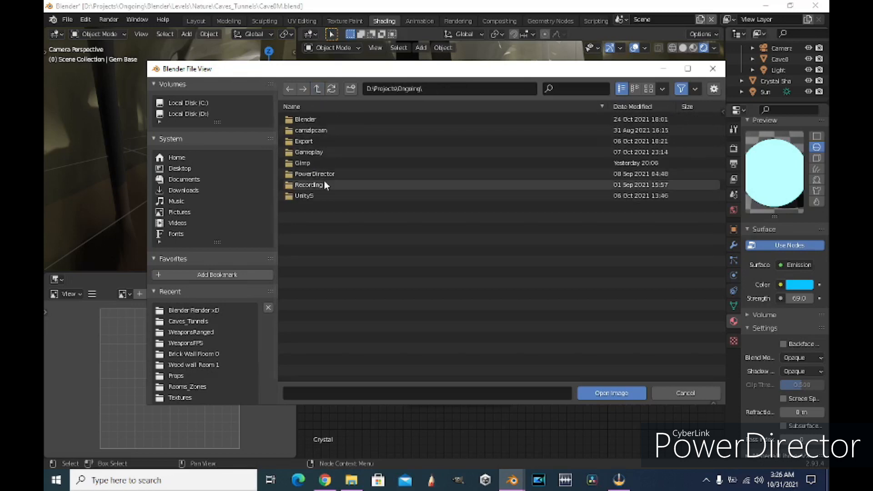
double_click(317, 152)
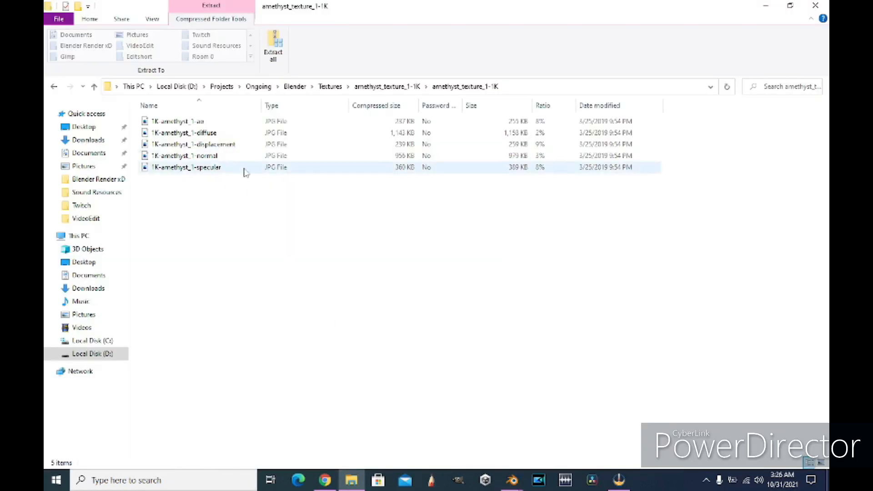
click(94, 86)
right_click(163, 132)
click(295, 245)
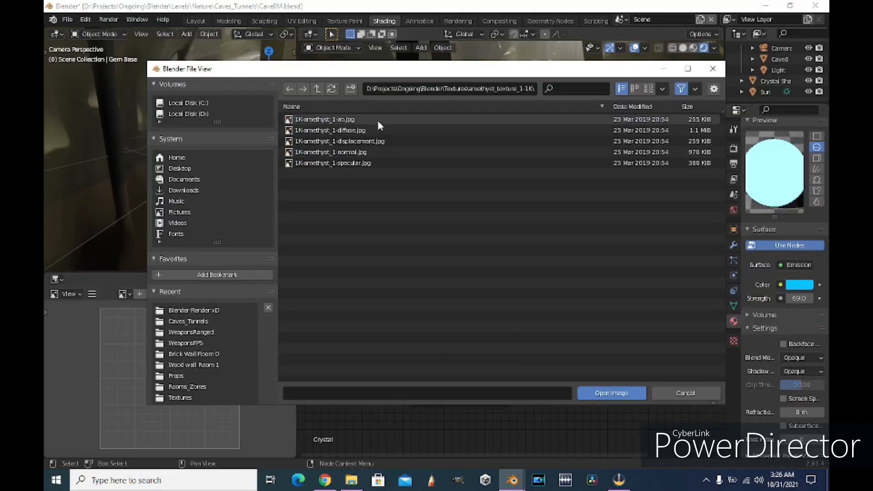
Step: Load 1K-amethyst_1-normal.jpg into the image node and wire it through a new ColorRamp into the Emission strength
click(387, 152)
click(611, 393)
click(429, 280)
click(452, 291)
text(c)
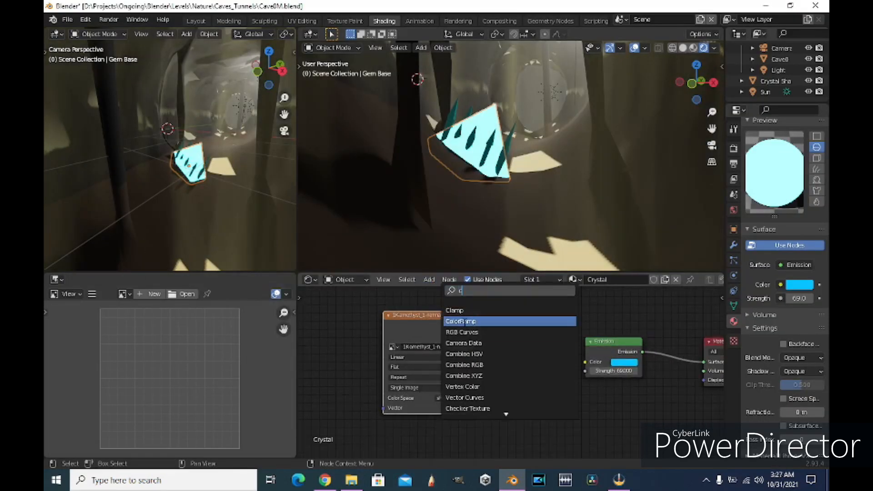
click(461, 321)
click(538, 326)
drag(443, 355, 471, 354)
drag(529, 355, 530, 358)
drag(527, 357, 513, 358)
drag(586, 361, 585, 370)
drag(625, 341, 629, 329)
Step: Tighten the ColorRamp gradient by moving the white stop to about 0.323
middle_drag(654, 396, 590, 396)
scroll(590, 396, down, 2)
drag(425, 358, 400, 358)
drag(459, 358, 423, 357)
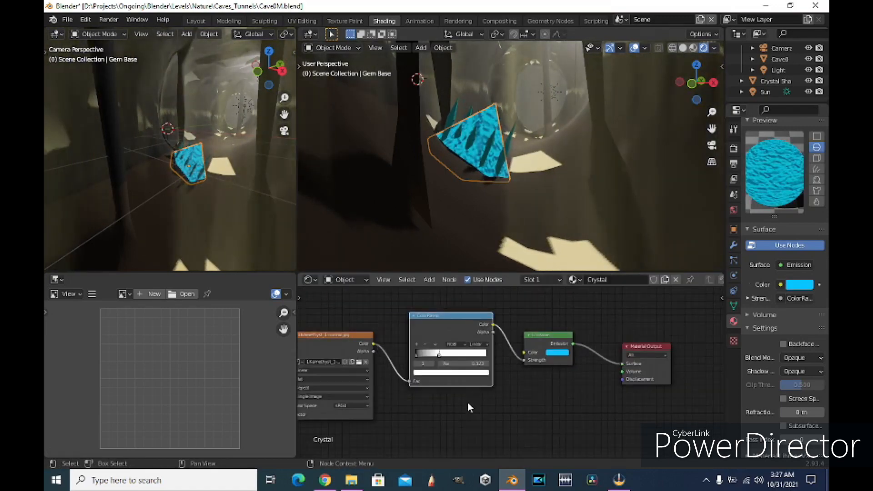
Step: Set the amethyst image texture's interpolation to Smart and its projection to Sphere
scroll(468, 392, up, 2)
click(372, 359)
click(366, 390)
click(364, 373)
click(363, 405)
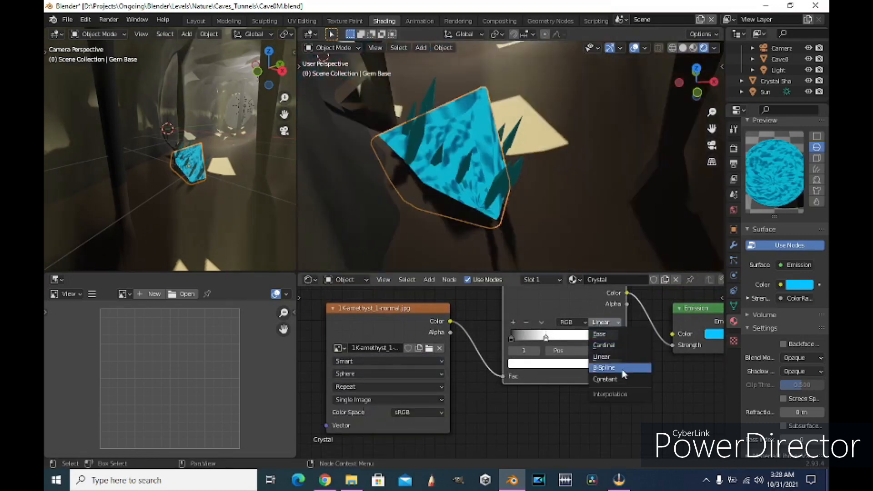
Step: Set the ColorRamp interpolation to Cardinal and move its white stop to about 0.364
click(604, 345)
mouse_move(511, 338)
mouse_down()
mouse_move(524, 338)
mouse_move(514, 338)
mouse_up()
drag(549, 337, 533, 338)
Step: Add a second Emission node and insert it between the ColorRamp and the original Emission node's strength
scroll(560, 324, down, 8)
click(448, 293)
click(490, 314)
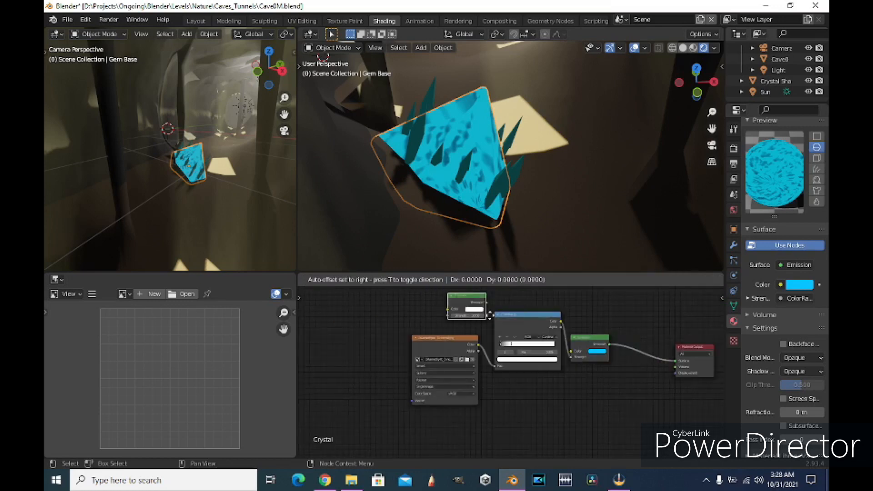
drag(591, 339, 623, 345)
drag(575, 367, 612, 344)
middle_drag(651, 365, 606, 361)
scroll(606, 360, up, 8)
drag(574, 345, 678, 345)
middle_drag(565, 339, 497, 356)
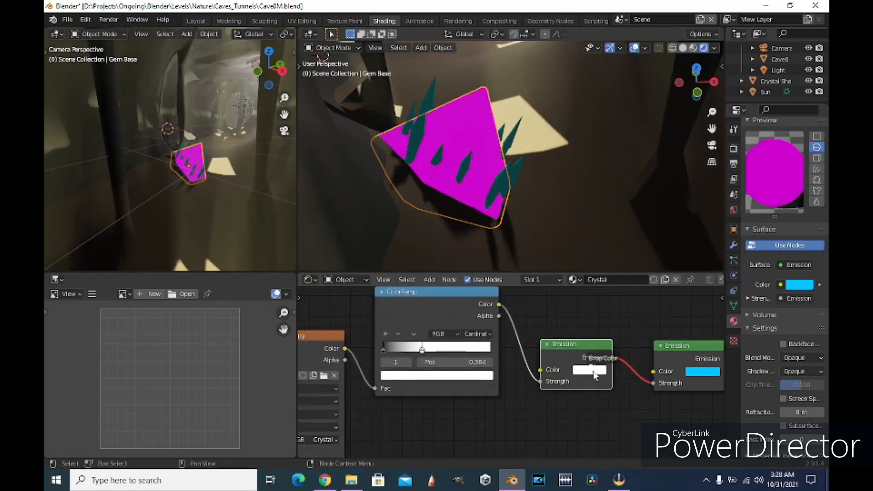
Step: Feed the ColorRamp into the new Emission's color, connect its output to the original Emission's color, and move the white stop to about 0.535
click(593, 368)
drag(499, 304, 545, 369)
drag(653, 383, 654, 372)
middle_drag(631, 390, 603, 404)
scroll(603, 404, down, 5)
drag(432, 367, 456, 367)
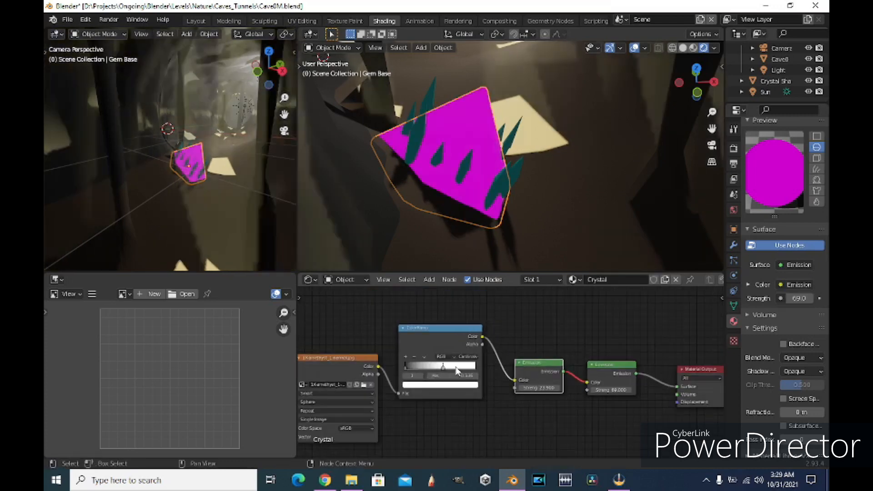
Step: Delete the extra Emission node, reconnect the ColorRamp to the remaining Emission node, and readjust the ramp stops
key(x)
drag(515, 359, 587, 390)
drag(606, 381, 569, 364)
middle_drag(537, 364, 589, 365)
scroll(589, 366, up, 4)
drag(484, 369, 447, 369)
drag(503, 318, 523, 319)
drag(466, 369, 477, 370)
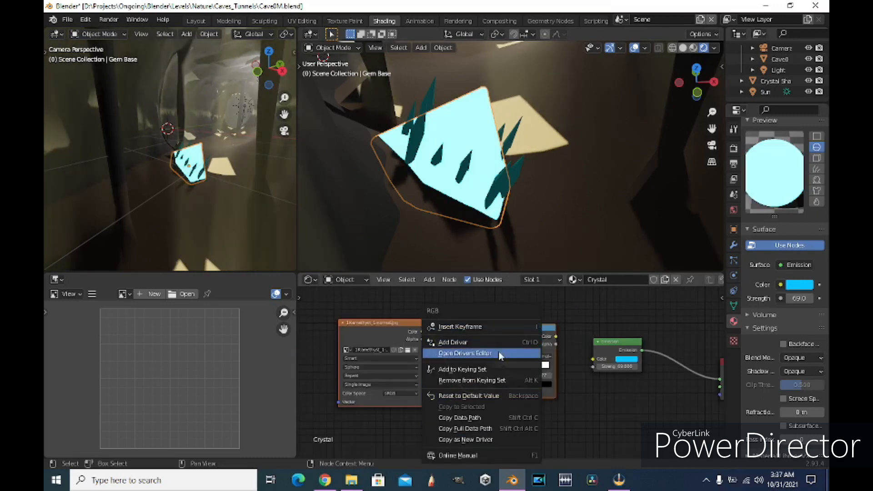
right_click(369, 317)
Step: Enter edit mode on the Gem Base with face selection and inspect its faces from several sides
key(Tab)
middle_drag(598, 189, 566, 168)
scroll(479, 171, up, 2)
scroll(468, 114, down, 3)
drag(463, 84, 483, 140)
middle_drag(483, 140, 450, 108)
click(390, 48)
middle_drag(523, 137, 591, 168)
scroll(568, 100, down, 4)
scroll(775, 211, up, 4)
middle_drag(538, 198, 573, 150)
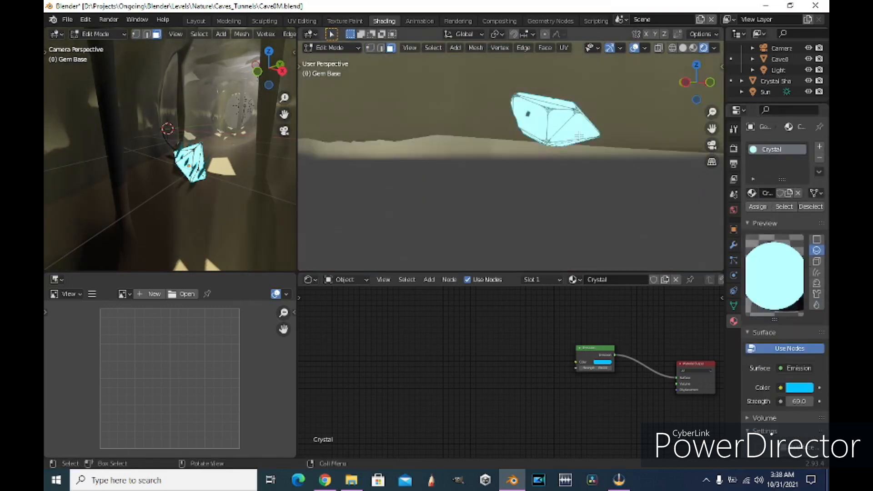
middle_drag(636, 161, 588, 132)
Step: Assign the Underlight material to the gem base and change its surface shader to Emission
click(752, 193)
click(682, 255)
middle_drag(605, 382, 491, 366)
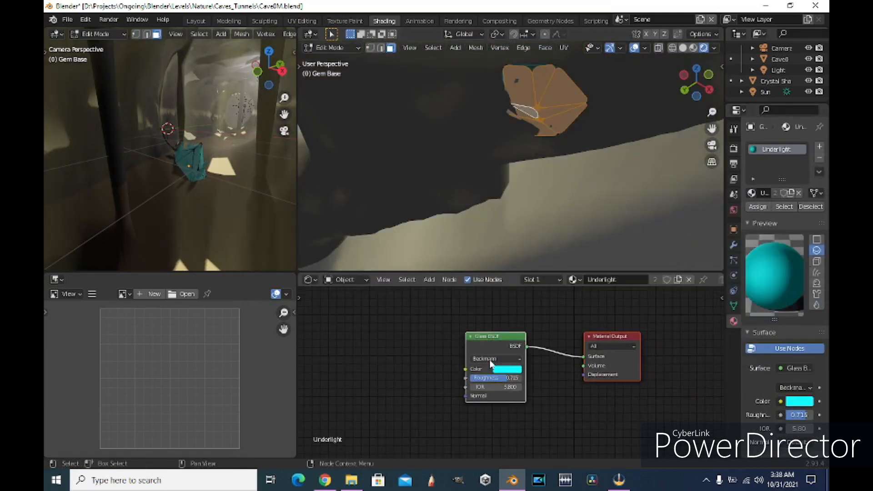
click(784, 369)
click(684, 149)
Step: Open the Crystal Shards for editing and set the Underlight material's surface shader to Glass BSDF
middle_drag(532, 223, 710, 202)
scroll(605, 160, down, 5)
middle_drag(605, 159, 505, 150)
key(KP_Decimal)
middle_drag(651, 207, 605, 182)
key(Tab)
click(454, 150)
key(Tab)
click(796, 368)
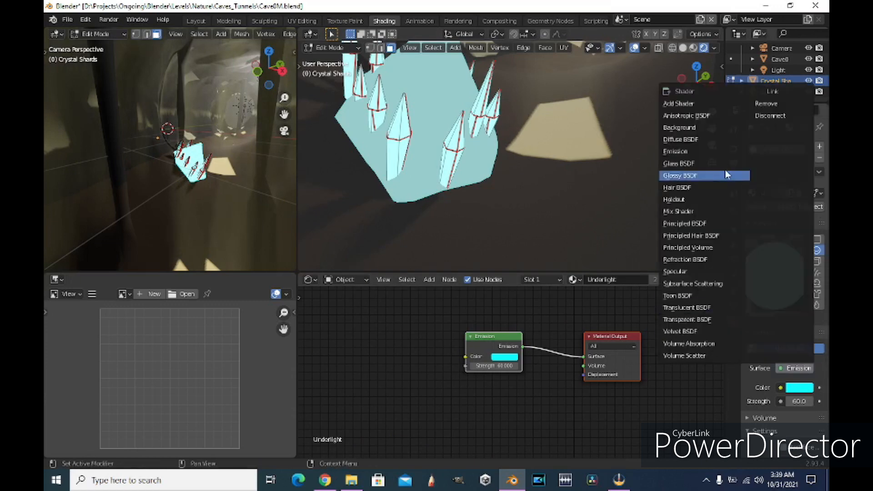
click(726, 177)
Step: Try the material named Material on the crystal shards, reassign Underlight, and return to object mode
click(752, 193)
click(641, 219)
click(752, 193)
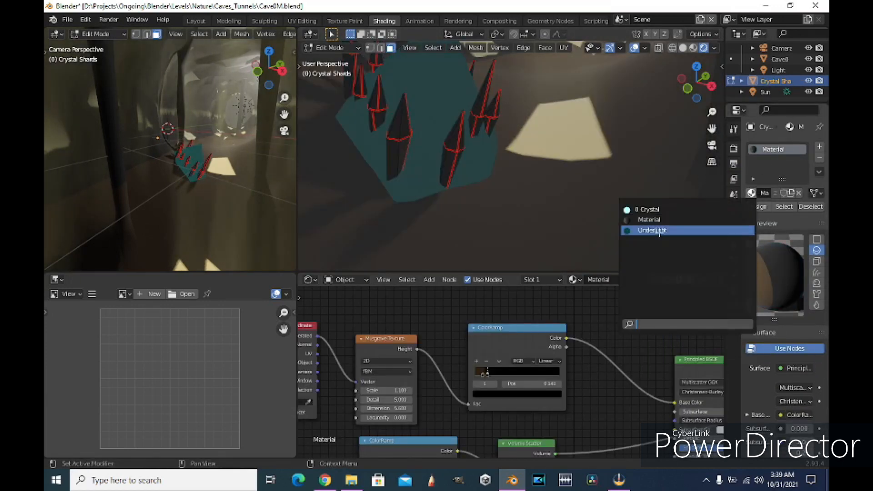
click(648, 231)
middle_drag(423, 367, 477, 330)
scroll(500, 309, up, 3)
key(Tab)
middle_drag(570, 102, 473, 201)
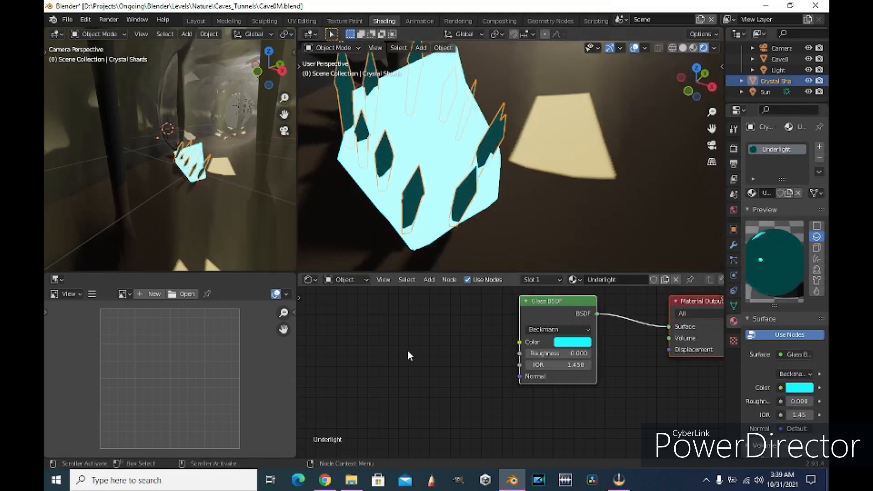
Step: Add an Image Texture node and a ColorRamp node to the Underlight material and arrange them before the Glass BSDF
key(shift+a)
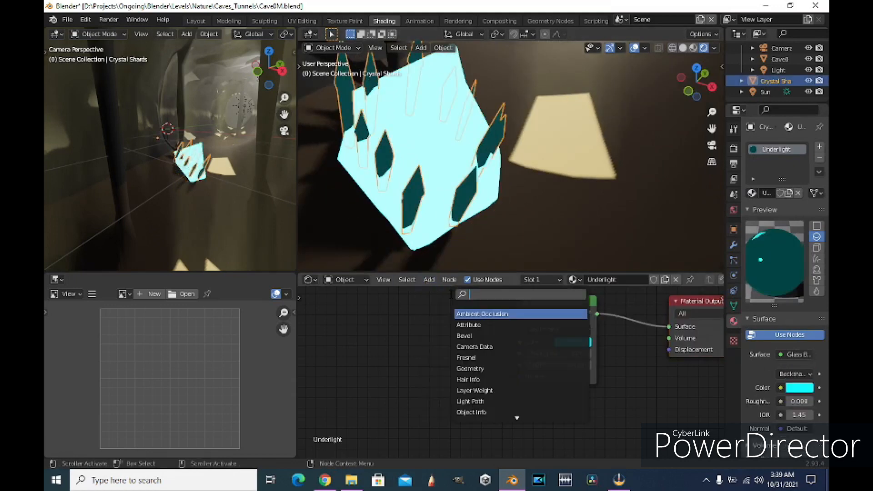
click(437, 314)
click(299, 297)
key(shift+a)
click(435, 295)
text(c)
double_click(457, 324)
scroll(517, 367, down, 4)
drag(609, 338, 645, 330)
drag(454, 339, 400, 317)
scroll(399, 317, up, 2)
Step: Load the amethyst normal image into the new image node and connect it through the ColorRamp to the Glass roughness
click(409, 343)
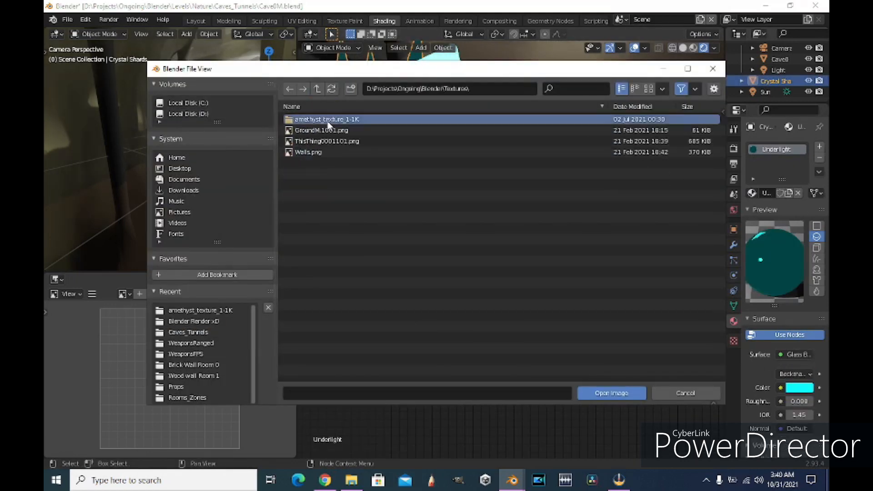
click(602, 391)
drag(423, 317, 469, 348)
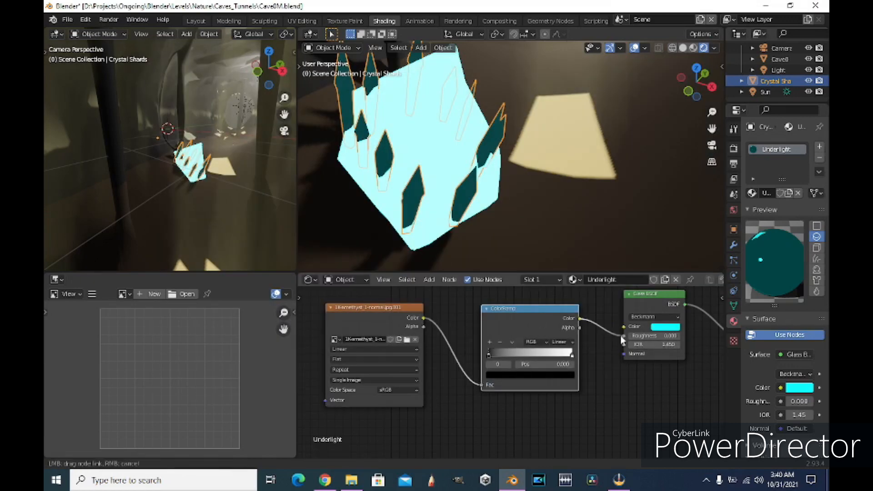
Step: Move the ColorRamp stops closer together, placing the white one at about 0.655, and set the Glass BSDF's IOR to 0.35
scroll(600, 328, up, 4)
middle_drag(601, 228, 614, 212)
drag(499, 339, 515, 339)
drag(506, 351, 534, 351)
drag(609, 351, 572, 351)
scroll(655, 345, down, 2)
middle_drag(673, 343, 654, 345)
drag(655, 344, 605, 359)
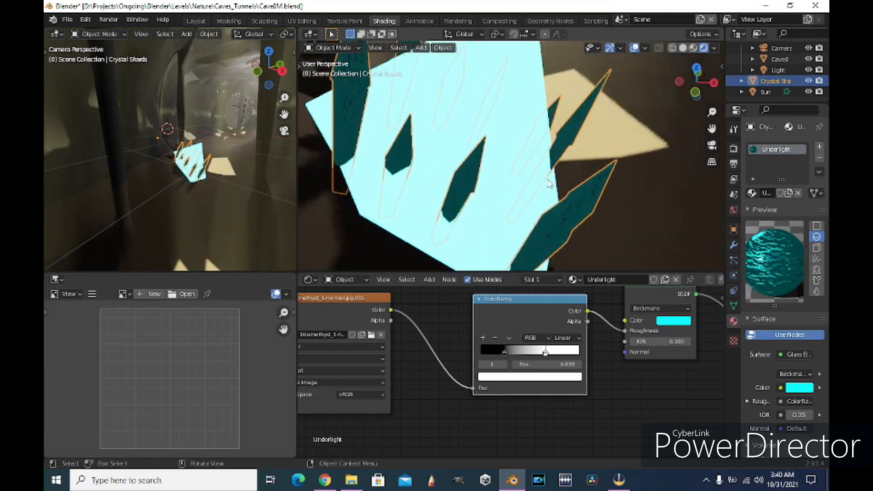
Step: Shift the Glass BSDF color of the Underlight material to a slightly bluer, paler cyan
click(689, 321)
mouse_move(698, 191)
mouse_down()
mouse_move(710, 200)
mouse_move(701, 190)
mouse_move(699, 217)
mouse_move(710, 197)
mouse_move(697, 195)
mouse_up()
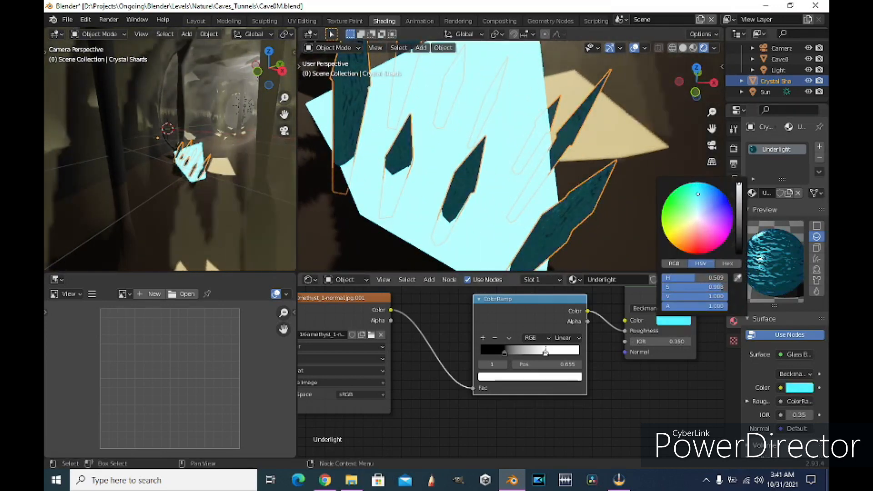
middle_drag(343, 369, 390, 373)
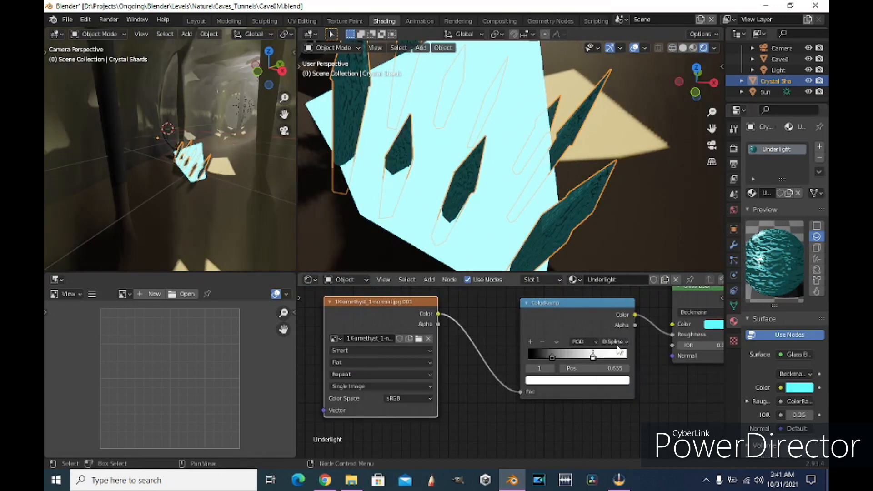
Step: Try Constant interpolation on the Underlight ColorRamp with its white stop moved closer, and other source types for the amethyst normal image
drag(597, 357, 572, 358)
click(373, 363)
click(368, 384)
scroll(508, 141, down, 4)
middle_drag(506, 137, 483, 146)
scroll(483, 145, up, 4)
drag(572, 357, 581, 357)
click(370, 364)
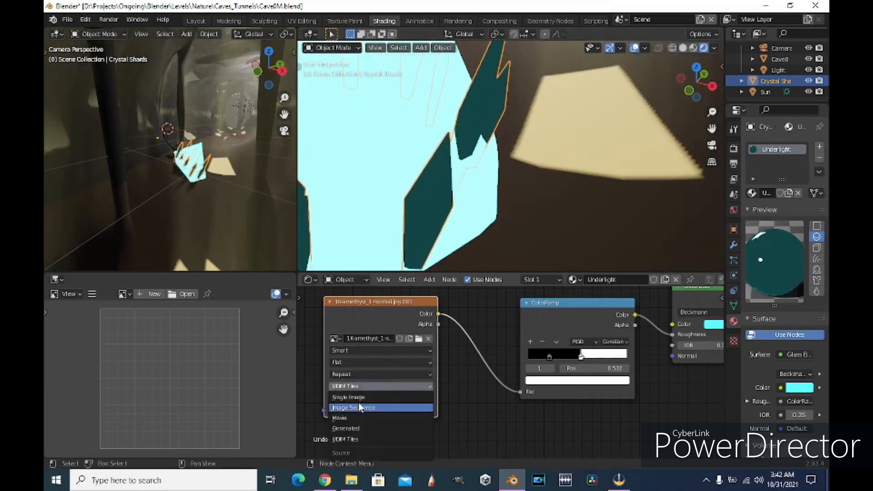
Step: Move the ColorRamp's black stop to 0.445 and use Linear interpolation for both the ramp and the normal image
mouse_move(589, 358)
mouse_down()
mouse_move(604, 369)
mouse_move(593, 364)
mouse_up()
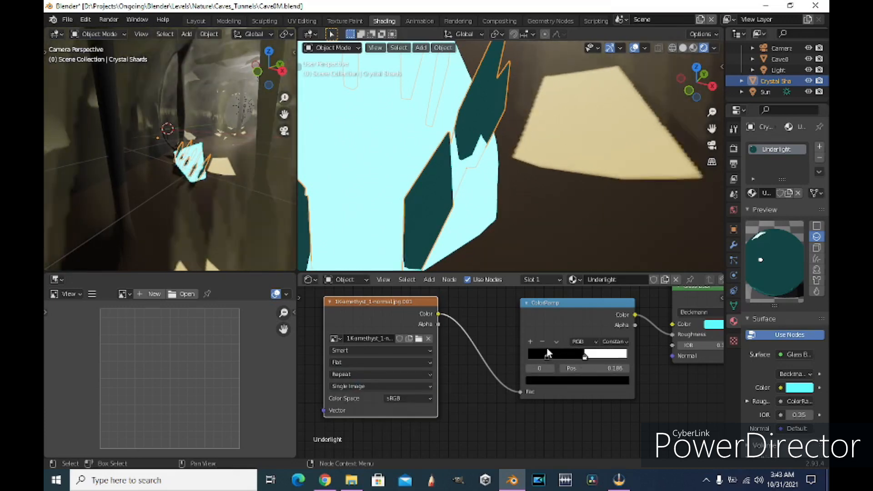
drag(549, 357, 563, 357)
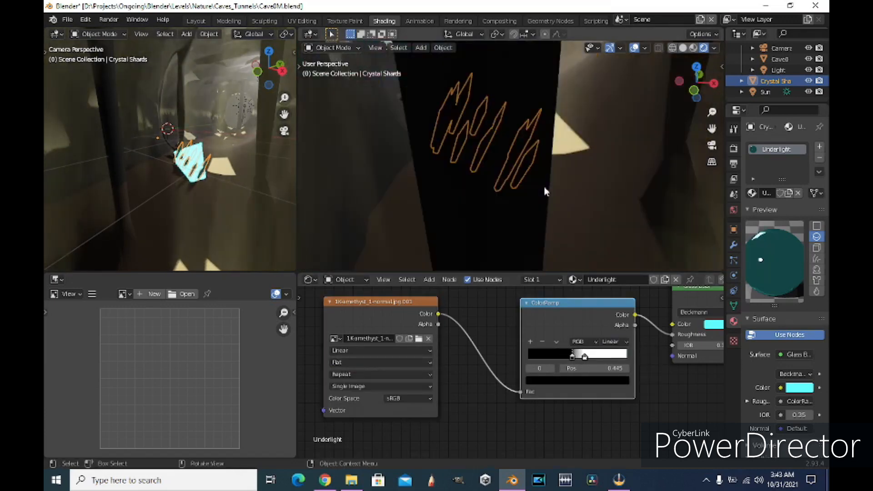
scroll(495, 193, up, 5)
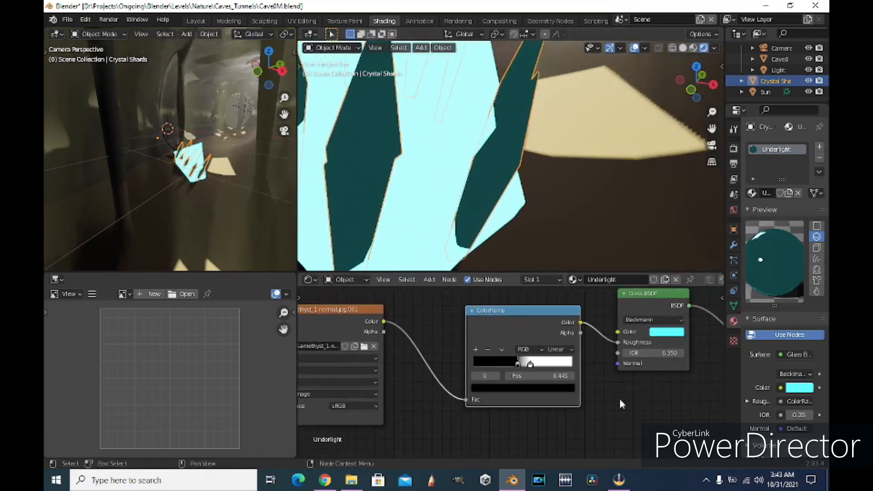
Step: Try Multiscatter GGX on the Glass BSDF, return it to Beckmann, and flip the ColorRamp with its white stop at 0.223
click(653, 320)
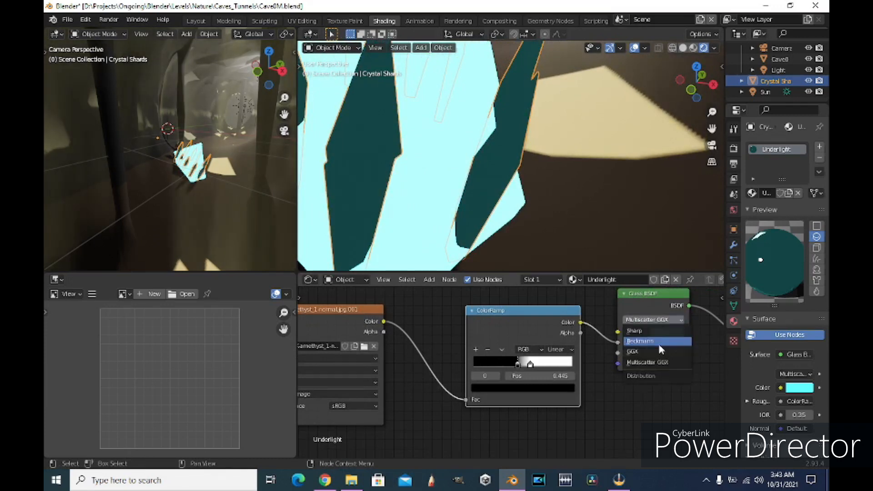
click(660, 345)
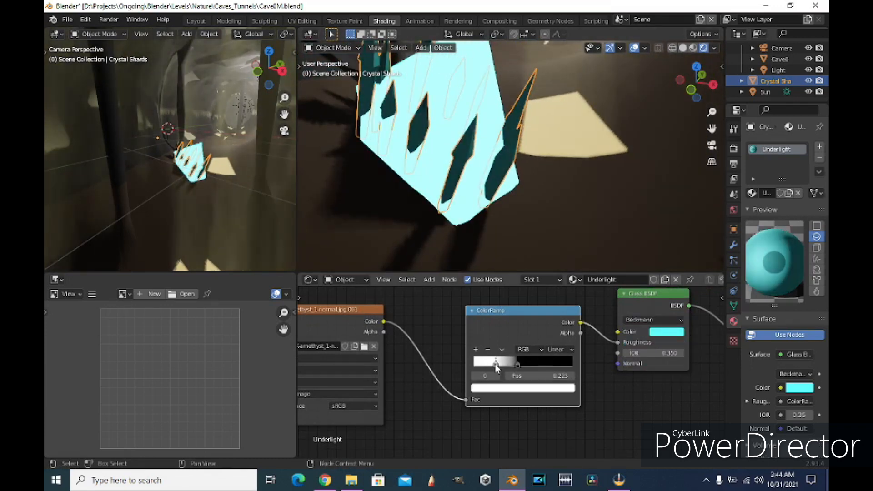
scroll(433, 188, up, 2)
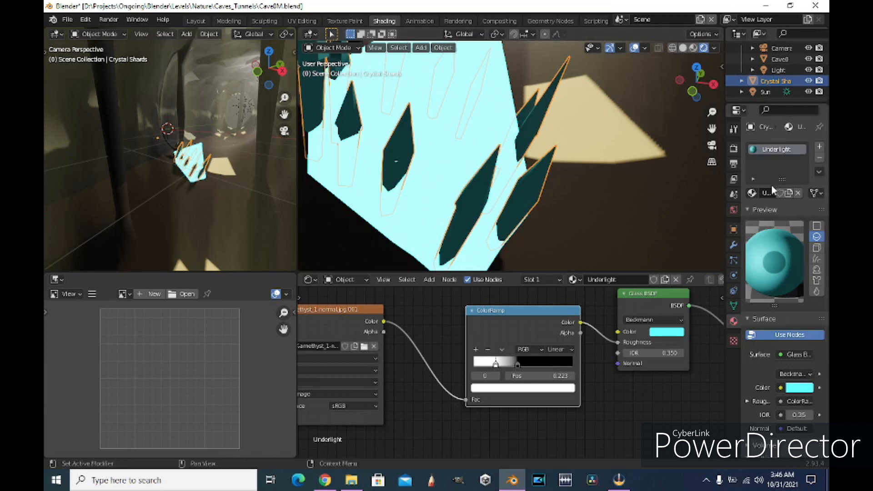
Step: Select the glowing gem base and bring its Crystal material's Emission node into view
click(484, 113)
scroll(392, 361, down, 3)
scroll(392, 361, up, 6)
middle_drag(321, 350, 497, 382)
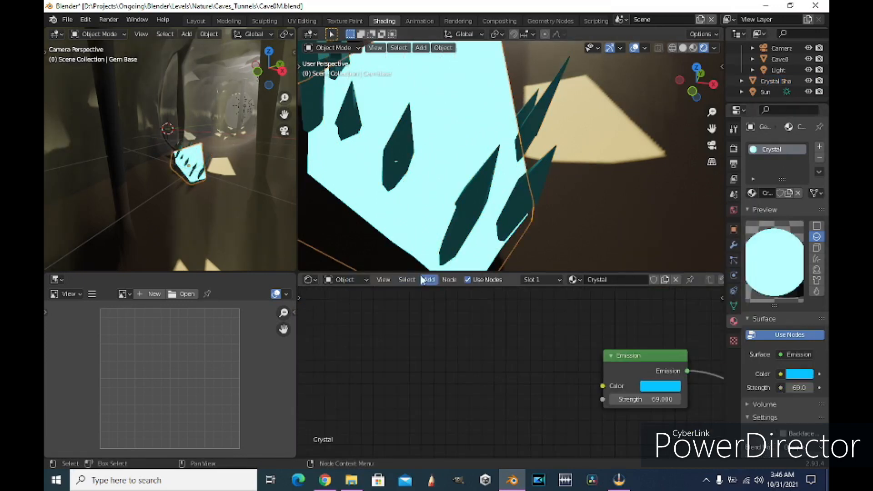
Step: Add a Magic Texture to the Emission color of the Crystal material, with depth 4, scale 14.4 and distortion 1.1
click(545, 256)
click(391, 320)
middle_drag(526, 377, 489, 356)
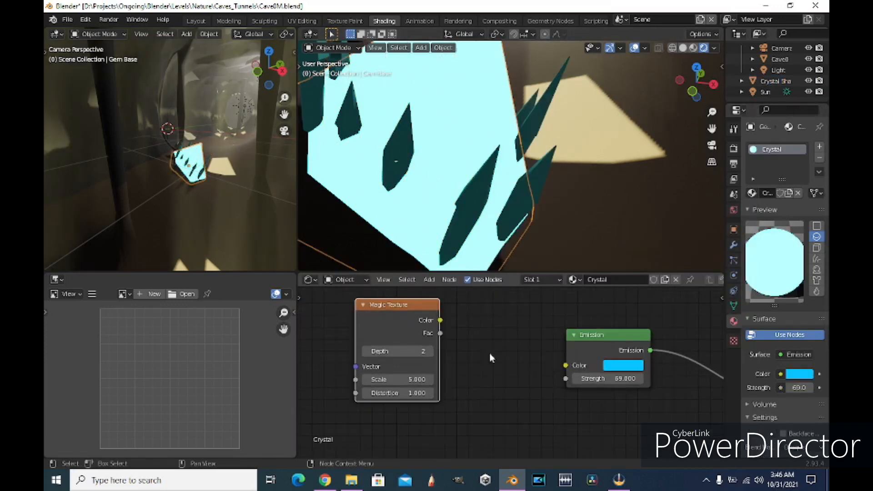
drag(440, 320, 566, 365)
click(430, 351)
click(430, 352)
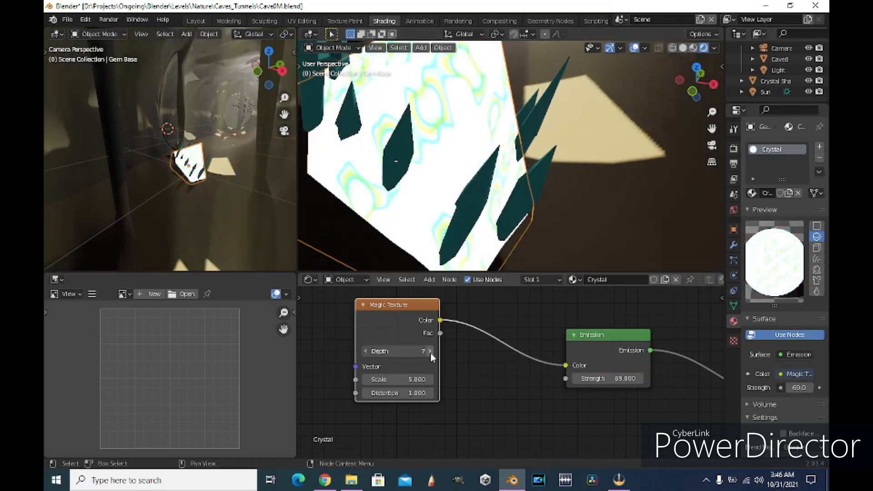
drag(397, 393, 428, 379)
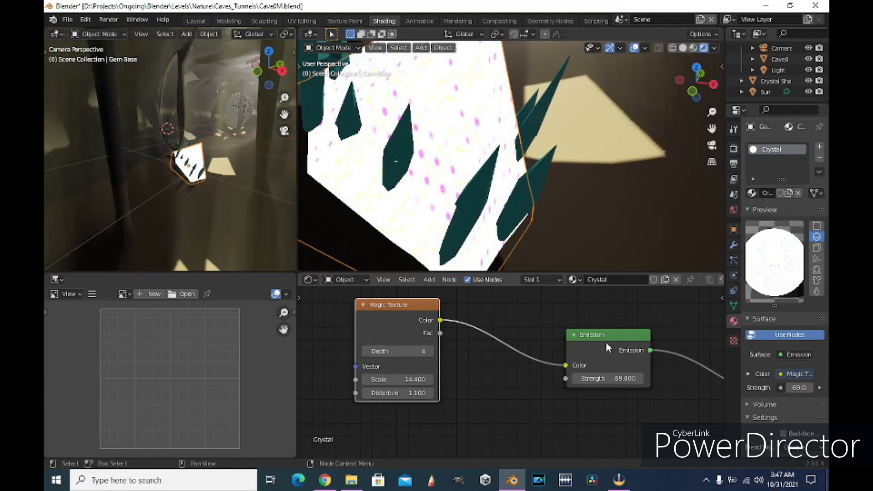
Step: Remove the Magic Texture from the Crystal material, restoring the plain blue Emission color
scroll(630, 339, down, 2)
drag(562, 427, 563, 422)
mouse_move(379, 412)
mouse_down()
mouse_move(395, 412)
mouse_move(400, 393)
mouse_move(392, 392)
mouse_move(396, 422)
mouse_move(352, 411)
mouse_move(362, 412)
mouse_up()
scroll(396, 161, down, 6)
scroll(614, 354, up, 4)
middle_drag(614, 353, 646, 422)
click(343, 311)
Step: Add Texture Coordinate and Image Texture nodes to the Crystal material and connect the Generated output to the image's vector
click(429, 279)
mouse_move(445, 308)
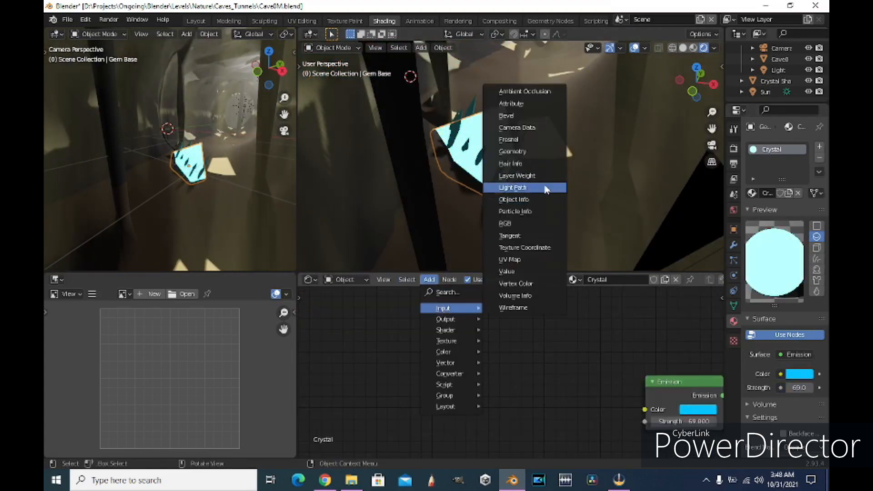
click(538, 248)
middle_drag(499, 387, 460, 337)
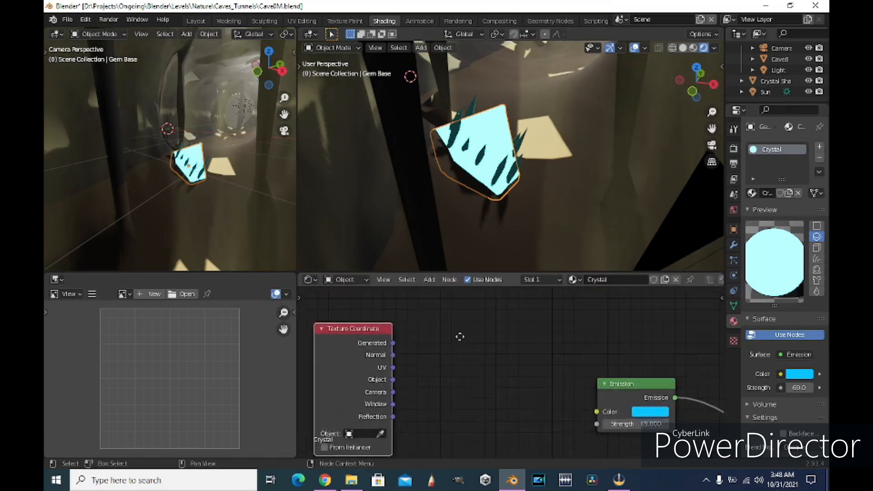
click(518, 244)
drag(373, 341, 342, 324)
middle_drag(501, 388, 474, 366)
drag(474, 366, 446, 374)
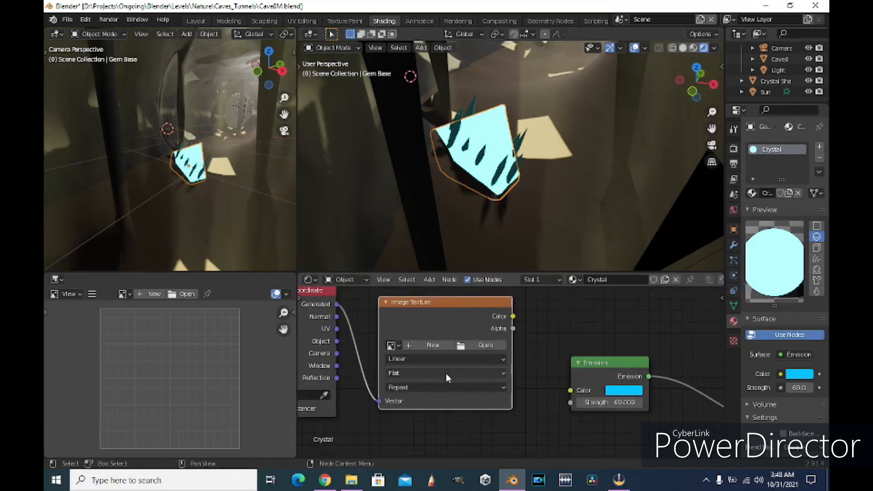
Step: Insert a MixRGB node between the Image Texture and the Emission color, and set its second color to teal
mouse_move(462, 354)
click(507, 406)
click(540, 319)
middle_drag(614, 377, 569, 363)
click(549, 392)
click(576, 249)
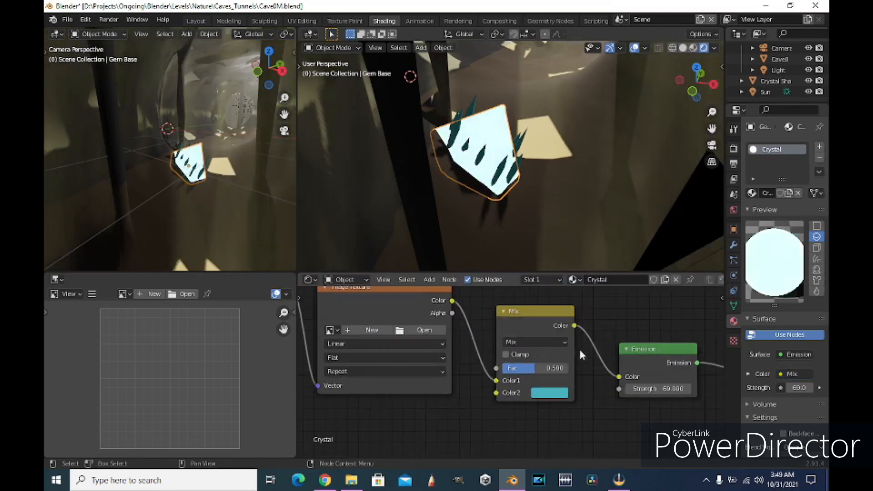
Step: Set the Mix node's factor to 0.592 and reposition the node between the image and Emission nodes
click(526, 342)
drag(530, 368, 541, 368)
scroll(394, 416, down, 2)
drag(519, 322, 528, 323)
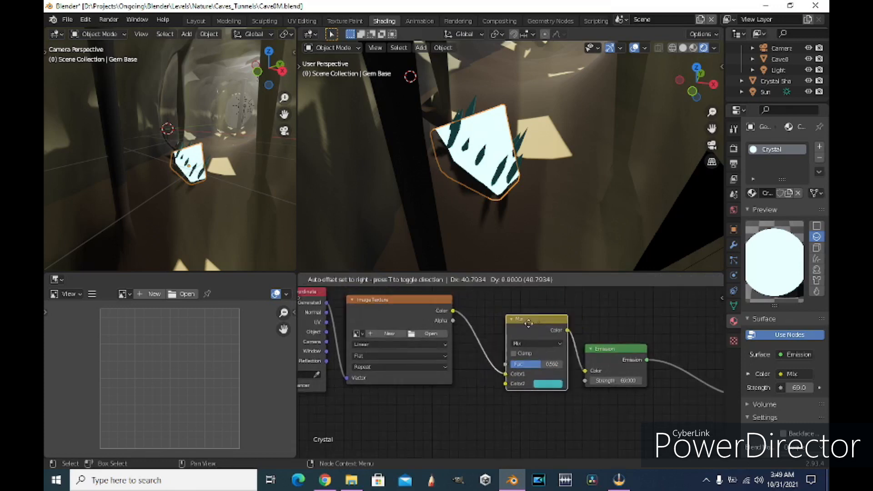
Step: Add a ColorRamp below the Image Texture node and connect its color output to the Mix node's second color
click(428, 280)
click(442, 292)
text(co)
click(442, 314)
click(403, 406)
drag(518, 407, 530, 375)
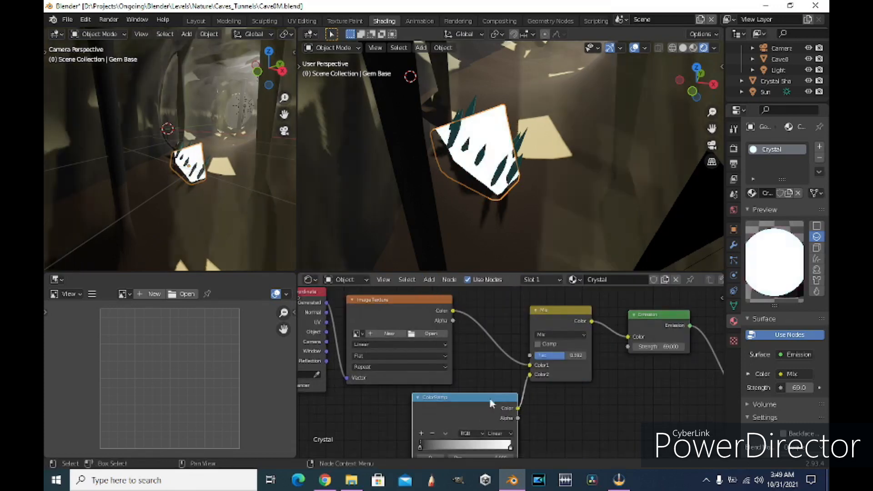
drag(492, 402, 463, 402)
Step: Load 1K-amethyst_1-diffuse.jpg into the Crystal material's Image Texture node
middle_drag(444, 335, 483, 313)
click(484, 311)
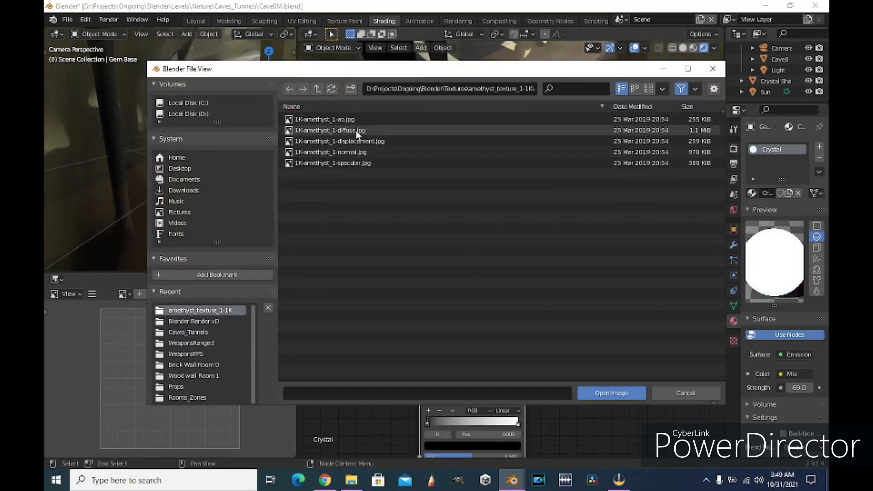
double_click(358, 132)
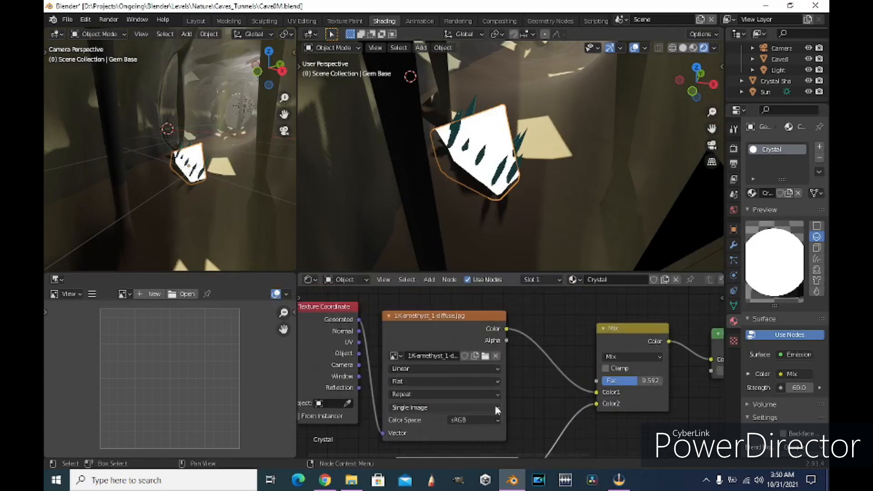
Step: Set the Mix node's factor to 0.733 and its blending mode to Lighten
middle_drag(668, 384, 571, 386)
drag(540, 383, 549, 383)
click(532, 358)
click(532, 319)
click(533, 359)
click(532, 292)
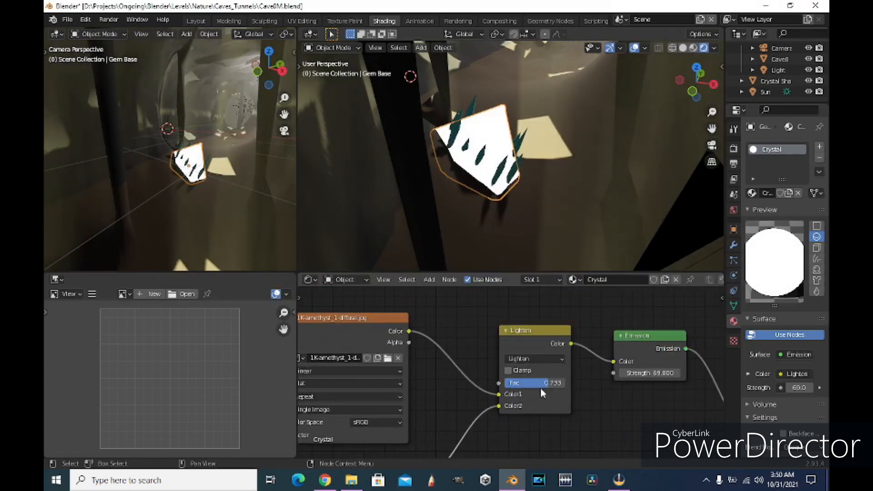
Step: Move the Crystal ColorRamp's stops closer together, with the white one at about 0.773, and lower the ramp's factor
middle_drag(505, 155, 512, 154)
scroll(509, 154, up, 6)
scroll(523, 386, down, 1)
middle_drag(523, 385, 583, 262)
drag(400, 365, 442, 366)
mouse_move(479, 364)
mouse_down()
mouse_move(434, 364)
mouse_move(474, 365)
mouse_move(463, 366)
mouse_up()
drag(438, 396, 411, 396)
scroll(537, 346, down, 1)
middle_drag(584, 291, 550, 352)
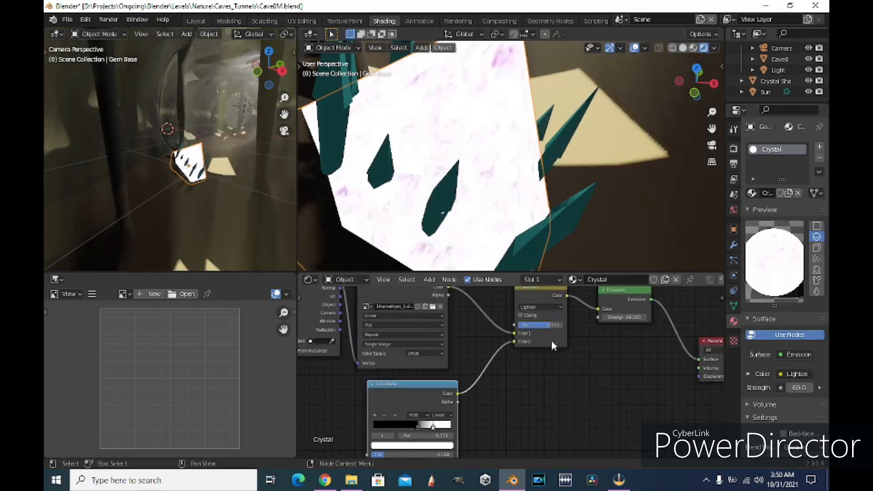
Step: Try Color Burn on the mix node, then set its blending mode to Multiply
click(536, 308)
click(533, 299)
scroll(530, 200, down, 2)
middle_drag(530, 200, 526, 194)
click(539, 307)
click(541, 269)
click(542, 307)
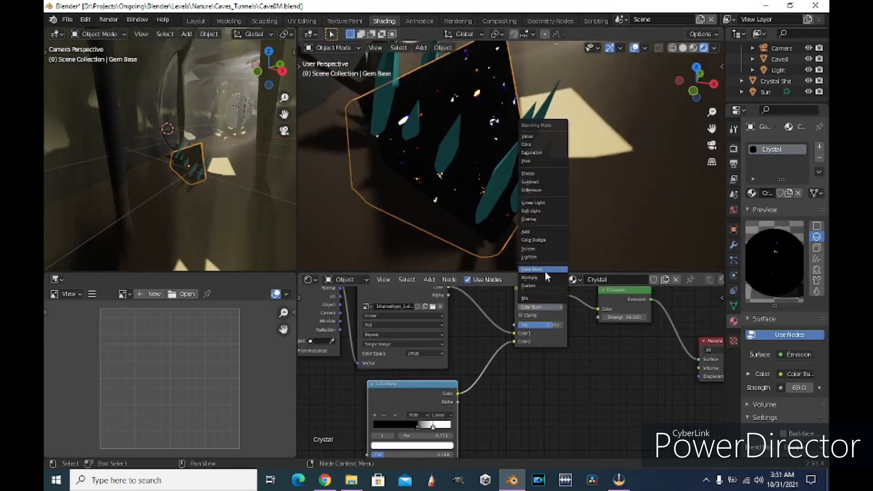
click(541, 277)
Step: Flip the Crystal ColorRamp, placing the black stop at 0.991, and set the ramp's factor to 0.632
drag(434, 405, 438, 435)
scroll(500, 412, up, 3)
middle_drag(518, 409, 567, 331)
mouse_move(465, 400)
mouse_down()
mouse_move(457, 401)
mouse_move(473, 395)
mouse_move(463, 394)
mouse_up()
click(459, 392)
drag(479, 427, 453, 428)
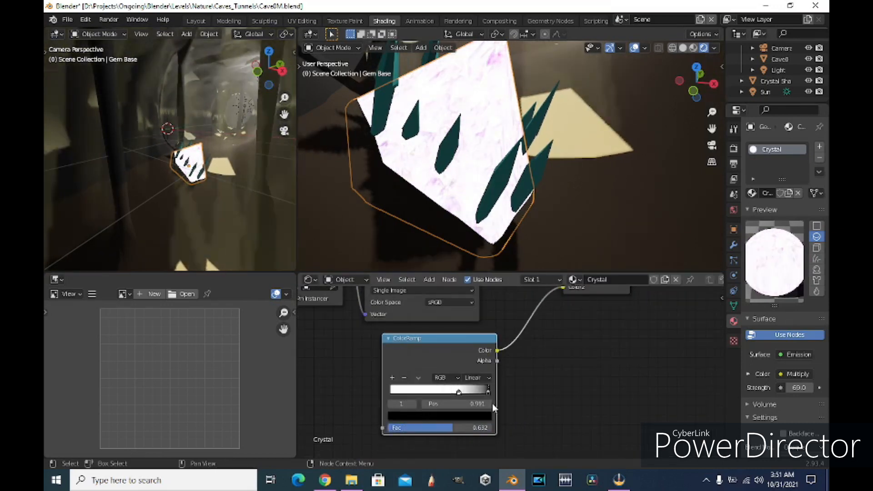
Step: Color the Crystal ColorRamp's two stops cyan and bright blue
click(450, 415)
click(431, 292)
click(475, 392)
click(455, 416)
click(470, 285)
click(442, 346)
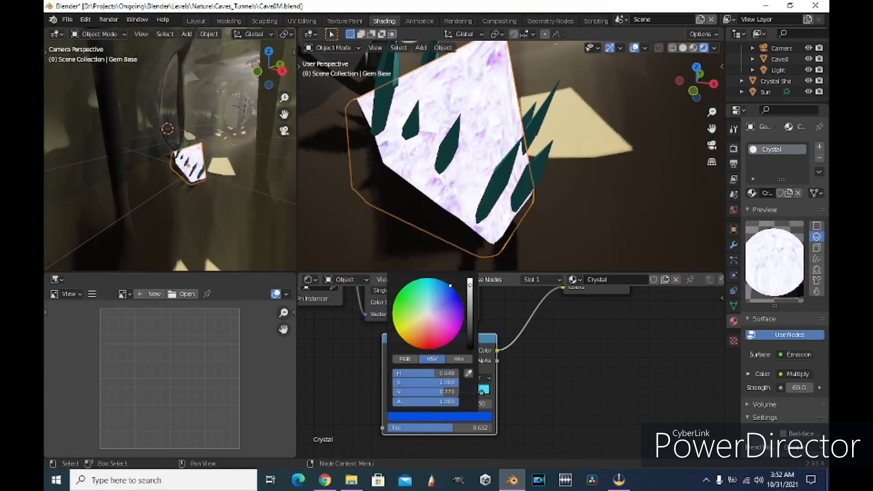
drag(450, 286, 445, 282)
Step: Select the crystal shards and change the Glass BSDF color of their Underlight material to a much paler tint
scroll(539, 191, up, 2)
click(539, 191)
click(799, 388)
click(752, 270)
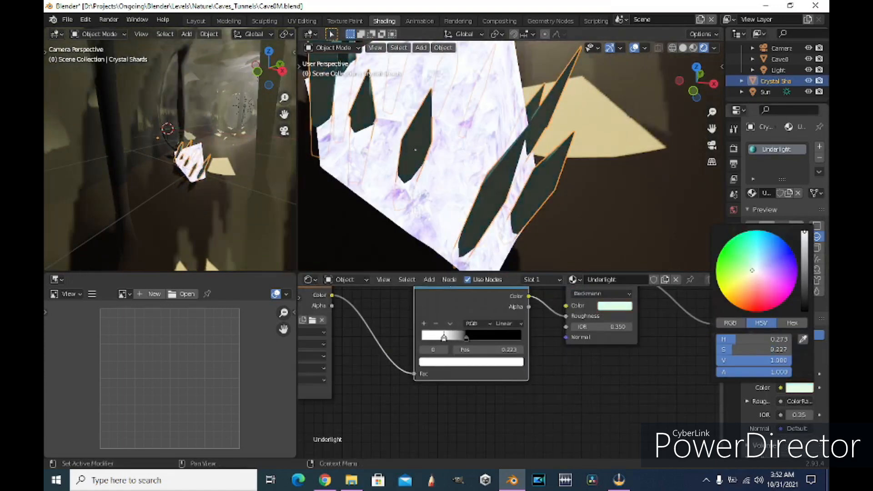
drag(775, 248, 760, 267)
Step: Feed the Underlight ColorRamp, with its white stop at 0.664, into the Glass BSDF's IOR and tint the glass light red
mouse_move(478, 337)
mouse_down()
mouse_move(456, 338)
mouse_move(487, 338)
mouse_up()
click(614, 306)
drag(627, 237, 636, 218)
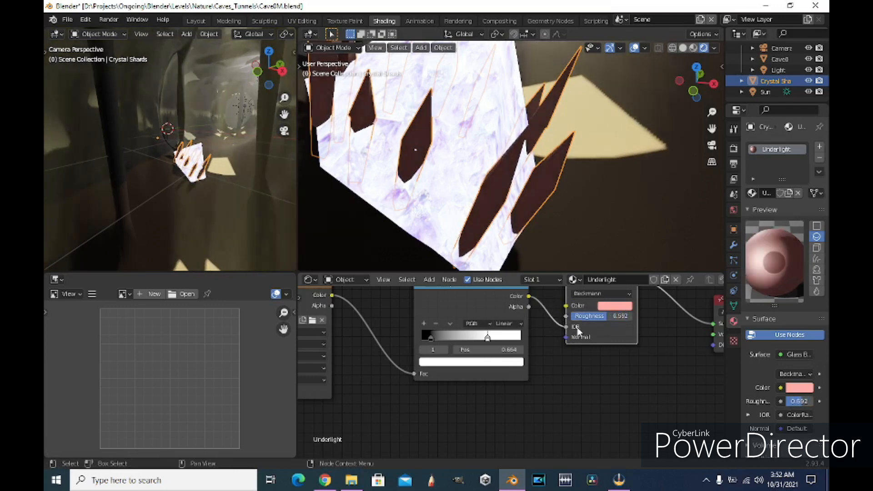
Step: Lower the Glass BSDF's roughness slightly and change its color to teal
drag(608, 316, 604, 316)
click(615, 305)
drag(635, 214, 646, 185)
Step: Move the Underlight ColorRamp's black stop slightly closer to the white one
click(508, 323)
mouse_move(430, 337)
mouse_down()
mouse_move(412, 335)
mouse_move(441, 336)
mouse_up()
mouse_move(487, 337)
mouse_down()
mouse_move(468, 336)
mouse_move(487, 337)
mouse_up()
scroll(534, 342, down, 3)
Step: Select the gem base and try a different blending mode on its mix node
click(455, 227)
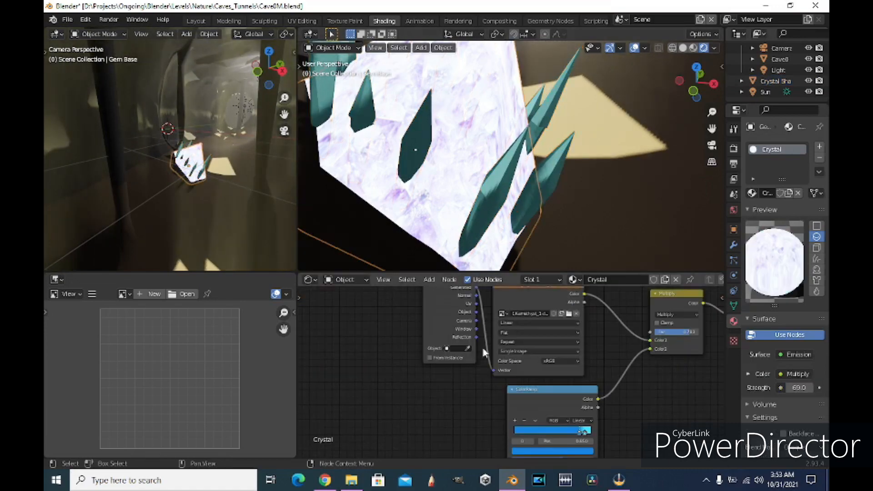
scroll(537, 356, up, 5)
middle_drag(538, 356, 406, 399)
click(619, 329)
click(640, 174)
Step: Move the Crystal ColorRamp node farther from the mix node and set the mix factor to 0.317
scroll(591, 218, down, 4)
scroll(528, 346, down, 4)
middle_drag(522, 351, 512, 300)
drag(474, 420, 437, 417)
drag(436, 417, 404, 416)
drag(590, 309, 568, 309)
scroll(476, 155, up, 1)
scroll(478, 158, down, 2)
scroll(572, 366, up, 1)
middle_drag(572, 366, 563, 416)
Step: Try the Divide, Soft Light and Overlay blending modes on the gem base's mix node
click(572, 332)
click(569, 173)
click(564, 185)
click(575, 332)
click(569, 219)
click(573, 326)
click(573, 332)
click(569, 229)
Step: Enable Clamp on the mix node and, after trying Hue and Mix, set its blending mode to Multiply
click(574, 332)
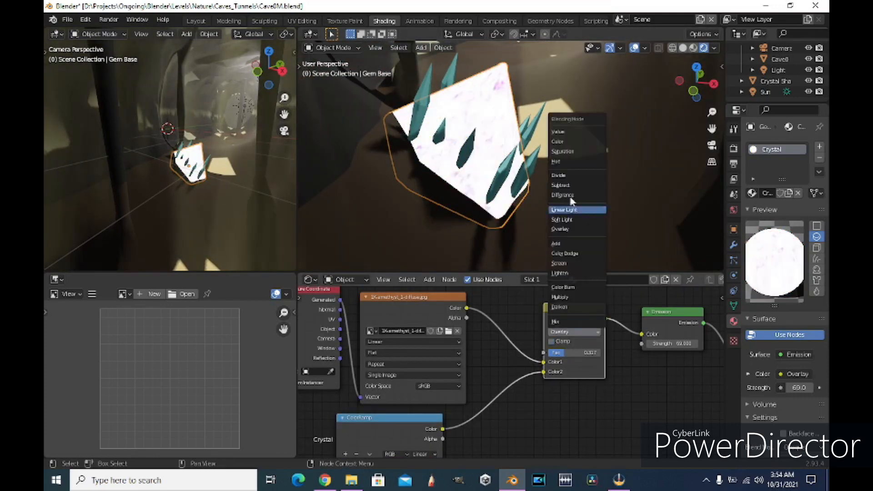
click(576, 332)
click(569, 161)
click(576, 332)
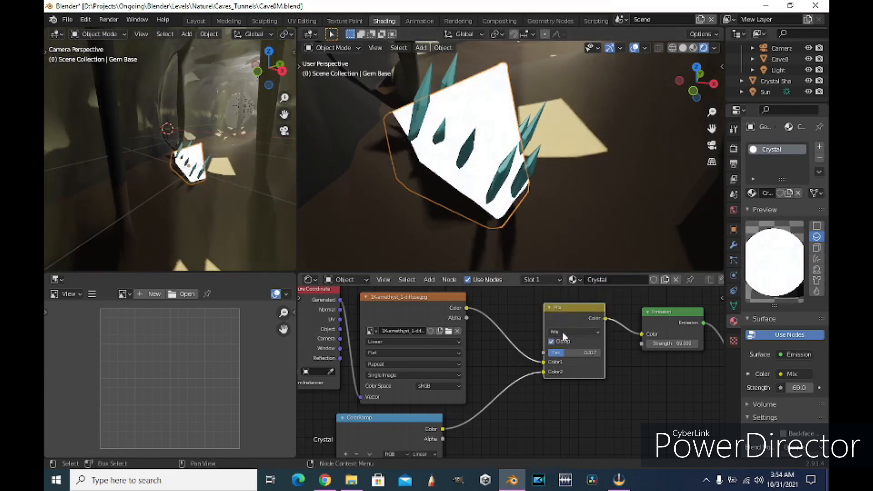
click(563, 334)
click(565, 298)
Step: Set the Emission strength to 51.1 and the Multiply node's factor to about 0.53, and rearrange the nodes
scroll(525, 354, down, 2)
middle_drag(524, 351, 255, 309)
middle_drag(497, 335, 594, 376)
drag(594, 376, 621, 338)
drag(518, 353, 532, 364)
click(434, 344)
click(430, 333)
mouse_move(429, 359)
mouse_down()
mouse_move(456, 360)
mouse_move(438, 360)
mouse_up()
drag(412, 367, 412, 368)
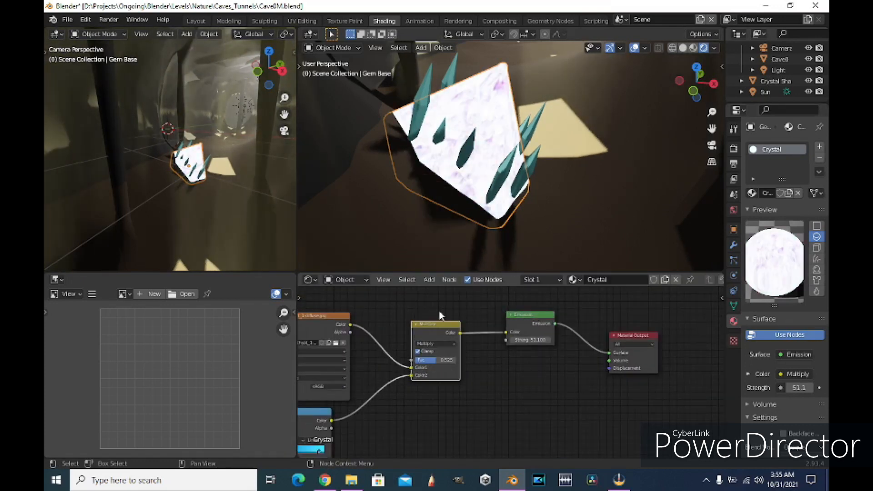
Step: Move the amethyst image texture node up, farther from the ColorRamp node
drag(318, 452, 425, 407)
mouse_move(362, 405)
mouse_down()
mouse_move(421, 417)
mouse_move(366, 406)
mouse_up()
middle_drag(381, 386, 435, 450)
drag(434, 350, 437, 318)
Step: Set the amethyst image texture's color space to Filmic Log and its interpolation to Smart, and move the Texture Coordinate node away from it
click(464, 382)
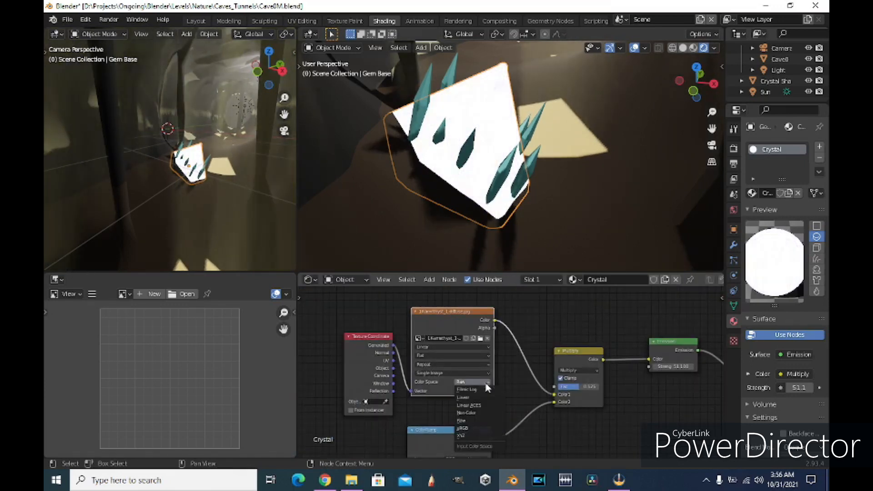
click(477, 381)
click(478, 399)
click(478, 382)
click(476, 390)
click(473, 347)
drag(369, 339, 328, 331)
middle_drag(475, 409, 452, 369)
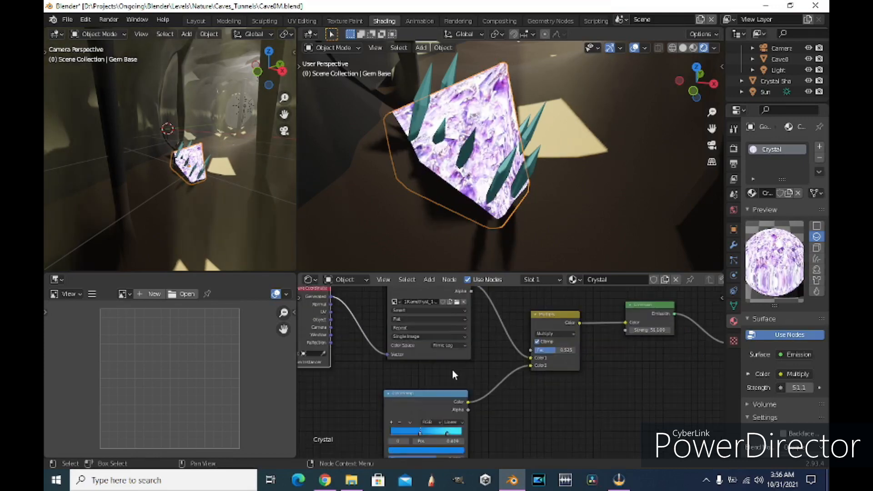
Step: Raise the Multiply node's factor to 1.000
scroll(452, 369, up, 3)
drag(569, 344, 596, 345)
scroll(497, 196, up, 3)
Step: Assign the Crystal material to the crystal shards
mouse_move(497, 196)
middle_down()
mouse_move(497, 205)
mouse_move(496, 195)
middle_up()
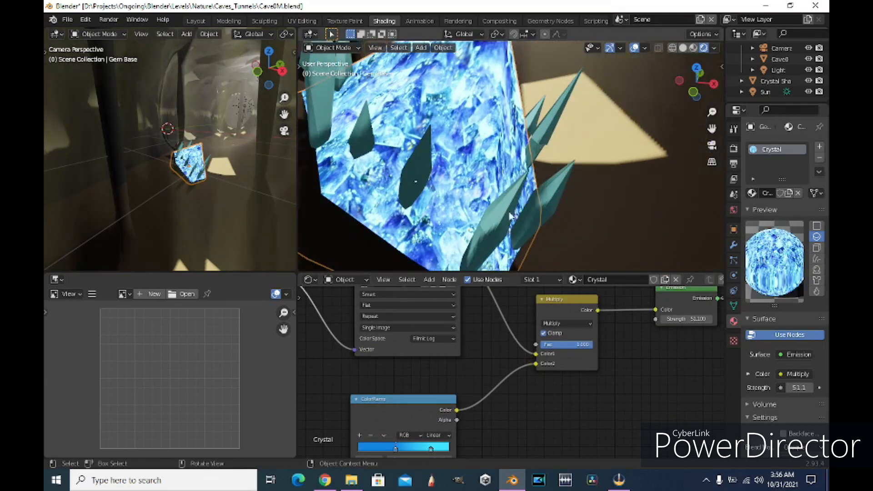
click(513, 216)
click(751, 192)
click(700, 211)
Step: Select the gem base and bring the ColorRamp stops closer together, with the light blue stop at about 0.62
click(485, 119)
middle_drag(486, 119, 492, 119)
scroll(428, 396, down, 3)
drag(422, 394, 429, 392)
drag(426, 431, 441, 431)
click(454, 431)
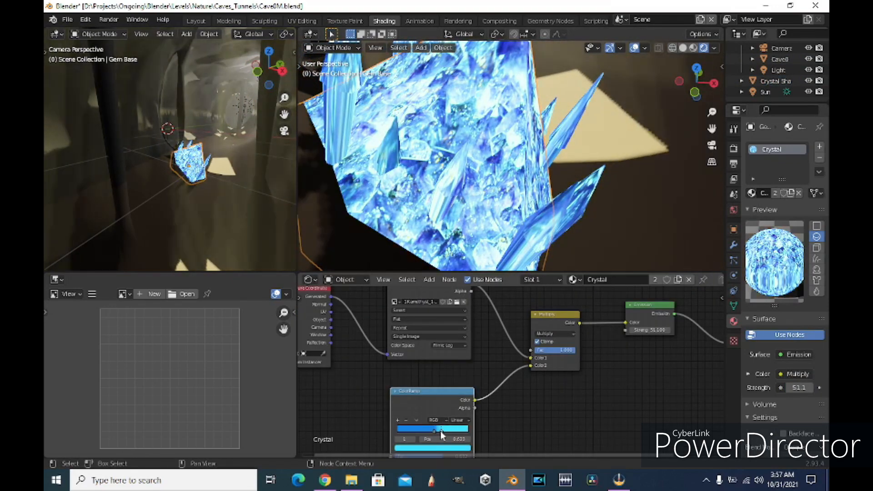
Step: Widen the camera view and toggle the Sun and Light visibility to examine the glow of the crystals
scroll(346, 218, down, 4)
drag(296, 201, 707, 182)
click(809, 91)
click(809, 92)
click(809, 70)
click(809, 71)
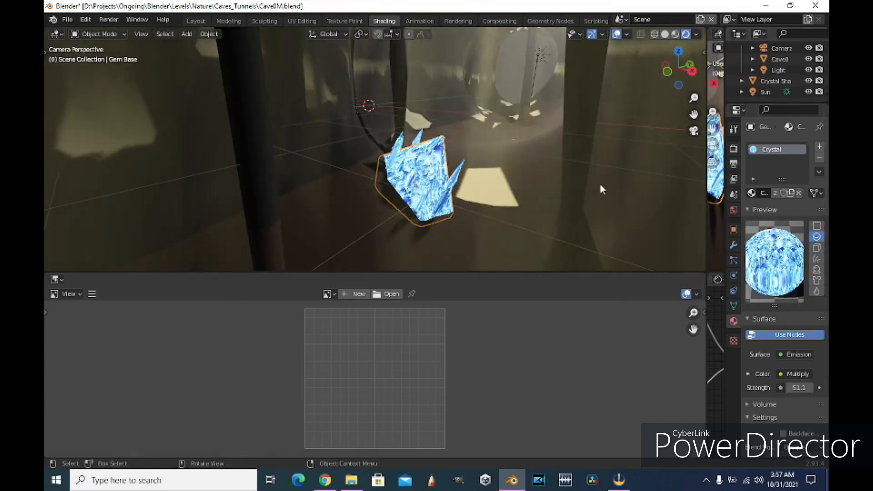
click(196, 21)
click(457, 21)
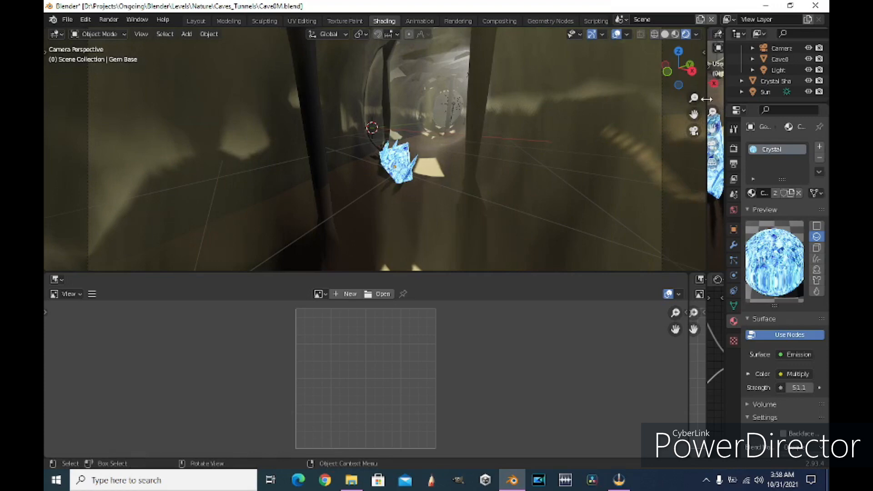
Step: Rearrange the workspace so the camera view fills the upper area, with a wide shader editor and a narrow image editor below it
click(714, 105)
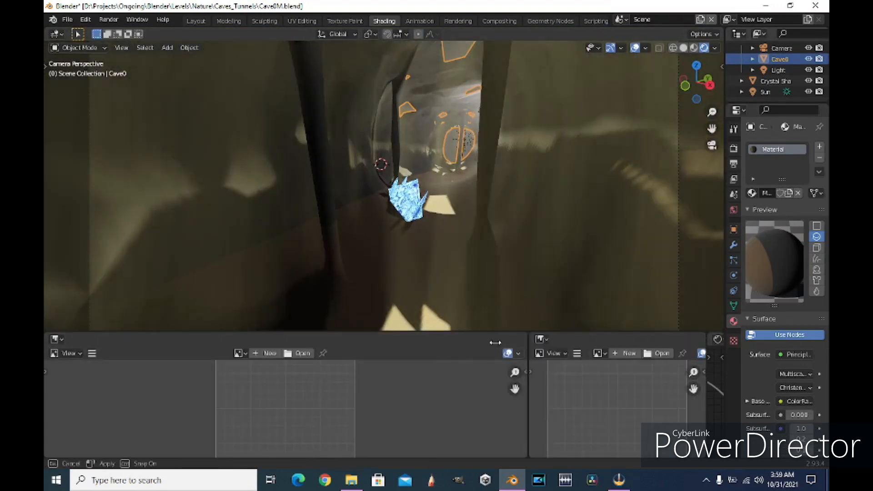
drag(495, 342, 384, 343)
right_click(575, 341)
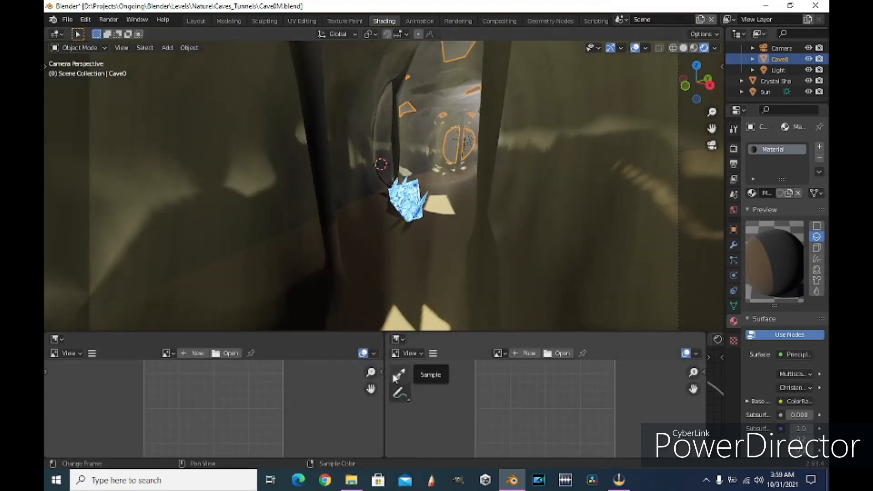
click(364, 385)
click(351, 396)
drag(707, 357, 155, 395)
drag(218, 331, 218, 296)
drag(154, 364, 174, 364)
Step: Try the Crystal material on the cave, examine it through the camera, and undo the assignment
scroll(481, 378, down, 4)
middle_drag(481, 378, 493, 354)
click(452, 304)
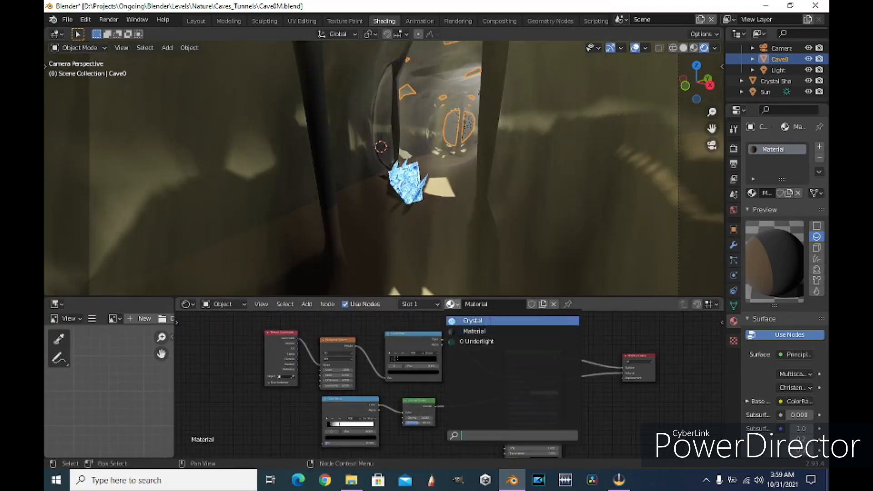
click(473, 320)
scroll(450, 214, down, 5)
scroll(464, 210, up, 3)
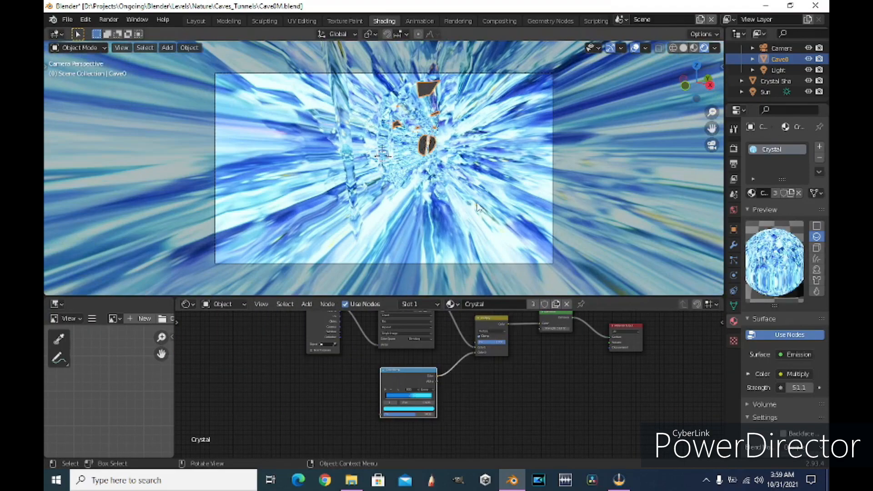
scroll(477, 208, down, 3)
scroll(477, 207, up, 3)
scroll(478, 208, up, 12)
scroll(479, 210, down, 12)
scroll(480, 212, up, 3)
key(ctrl+z)
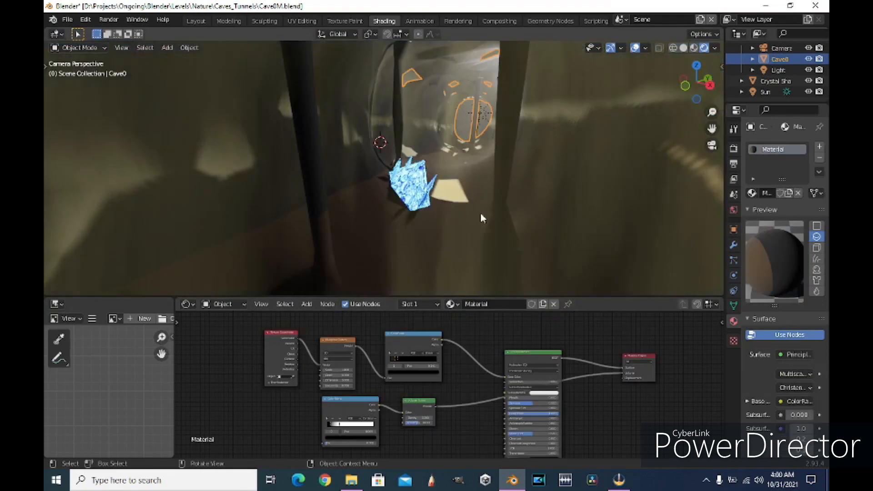
Step: Toggle the visibility of the Light and the Sun to compare the cave lighting around the crystals
scroll(480, 212, up, 10)
scroll(500, 195, down, 11)
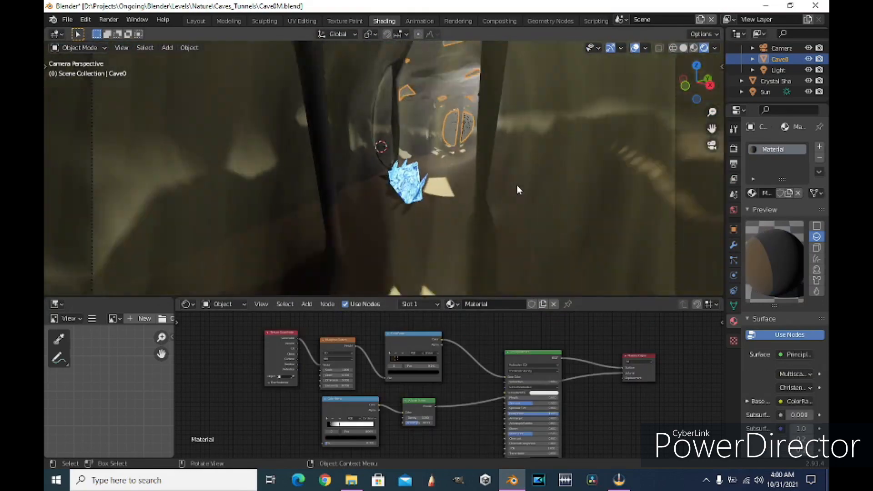
scroll(514, 185, up, 2)
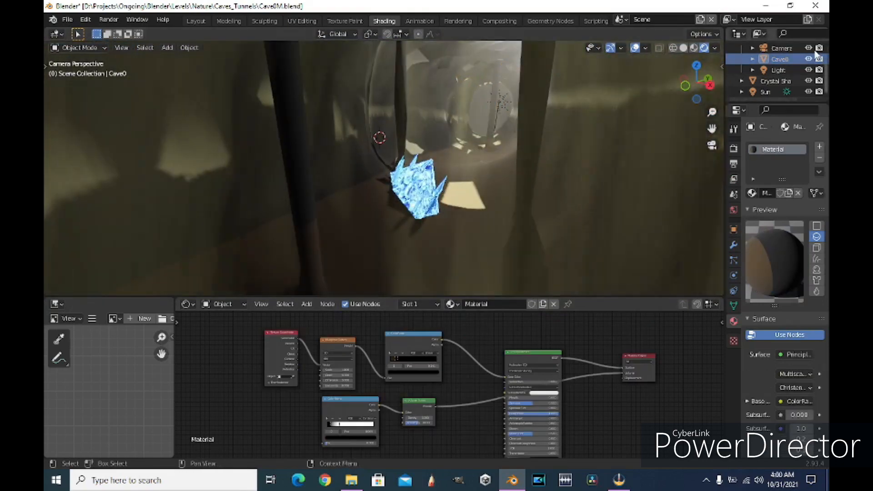
click(808, 69)
click(809, 69)
click(809, 92)
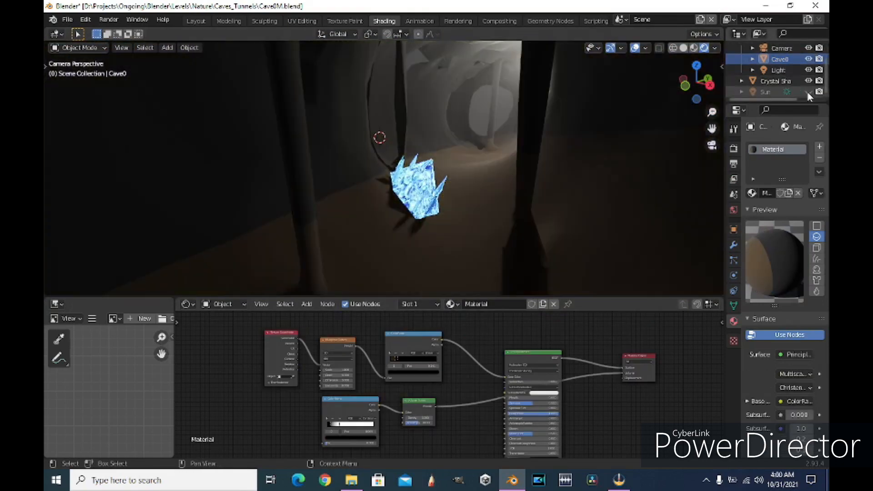
click(809, 91)
scroll(570, 165, down, 4)
scroll(569, 164, up, 2)
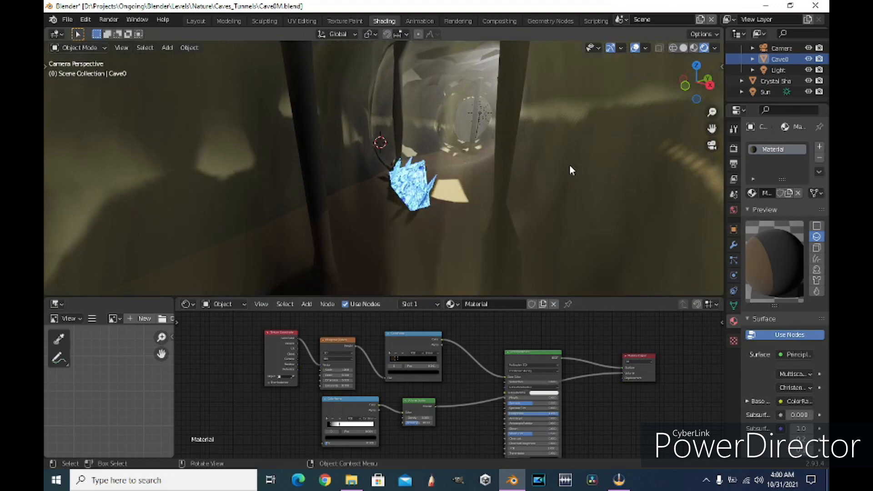
Step: Split off a second 3D viewport, take it out of the camera view and set it to rendered shading
drag(46, 68, 99, 72)
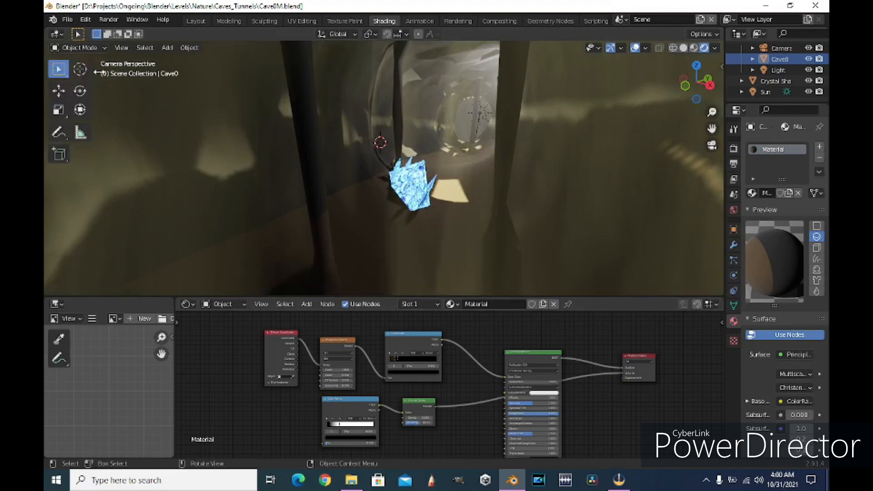
mouse_move(723, 31)
mouse_down()
mouse_move(595, 68)
mouse_move(285, 114)
mouse_up()
scroll(689, 138, down, 3)
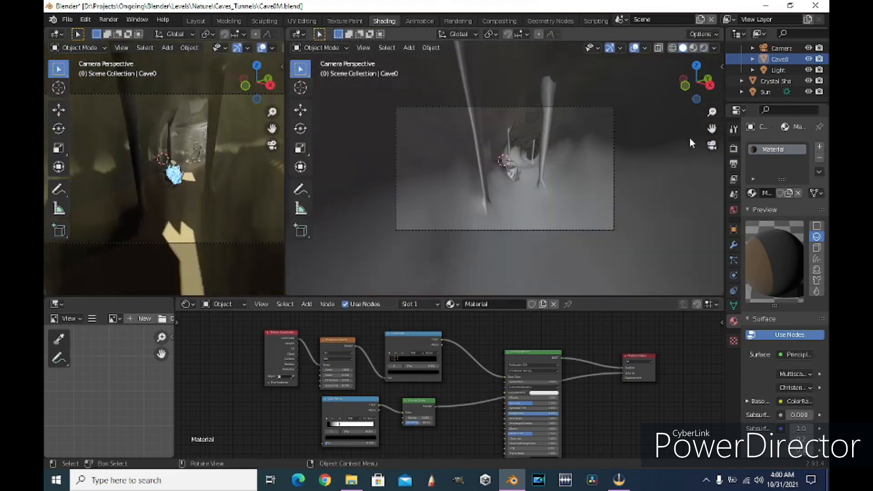
click(712, 145)
click(704, 48)
middle_drag(703, 139, 513, 142)
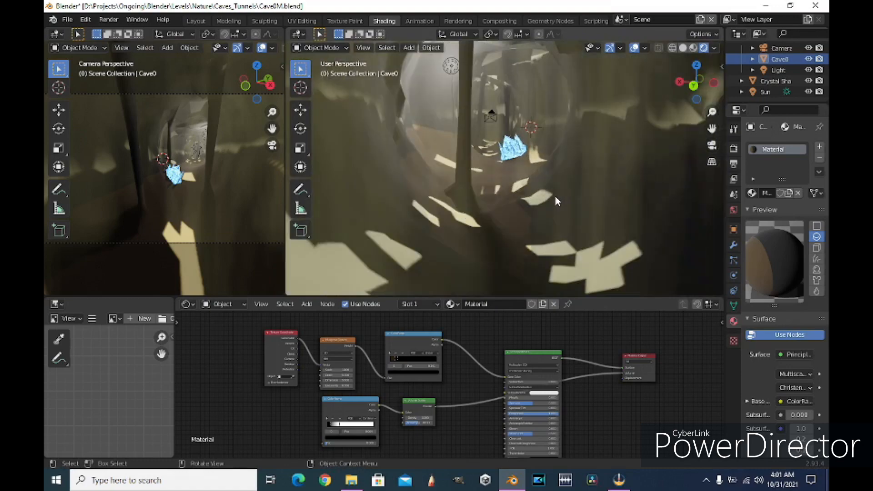
Step: Select the crystals and set the Crystal material's Emission strength to 21
click(523, 154)
middle_drag(526, 354, 458, 421)
click(548, 369)
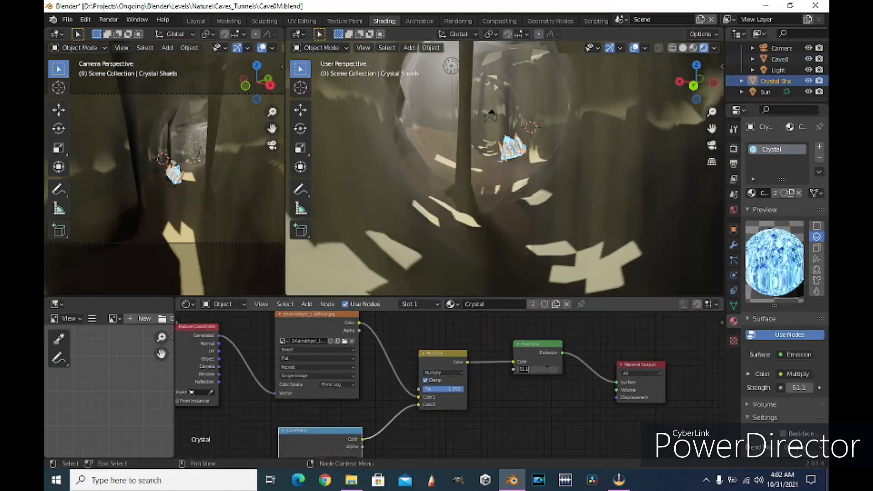
scroll(519, 182, up, 6)
middle_drag(523, 268, 525, 51)
drag(546, 367, 532, 367)
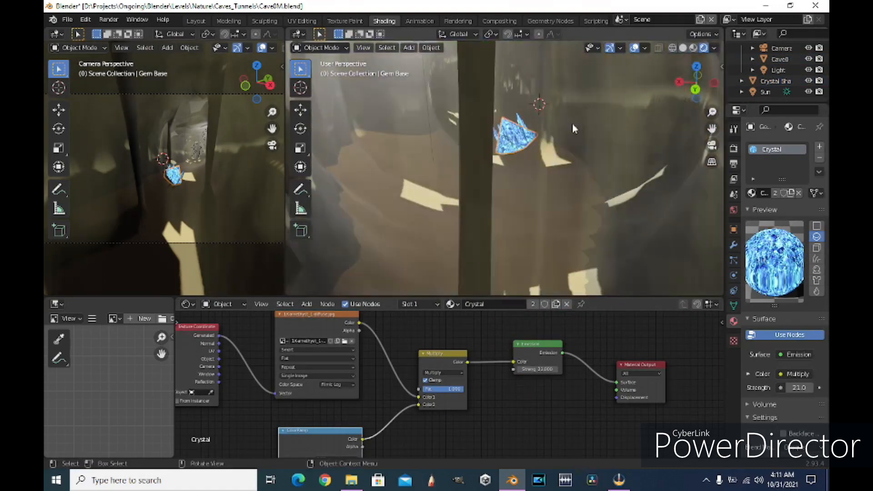
Step: Hide the cave mesh and switch to the Layout workspace
scroll(573, 129, up, 4)
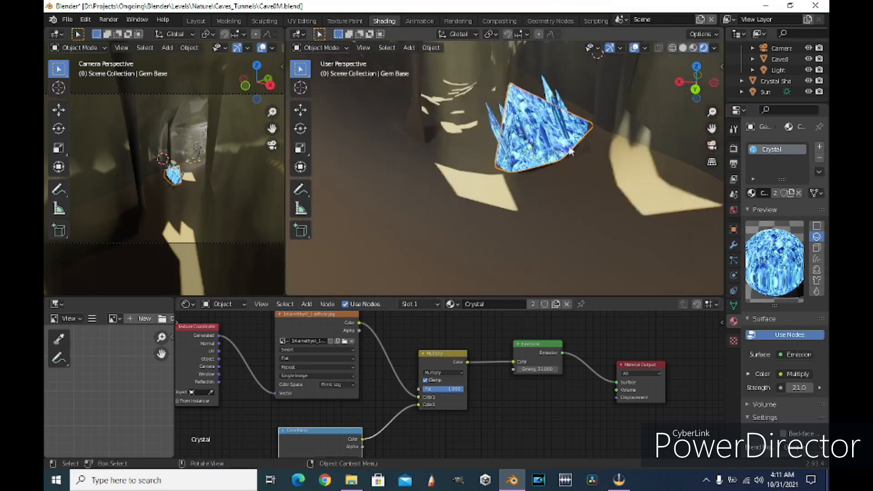
click(808, 59)
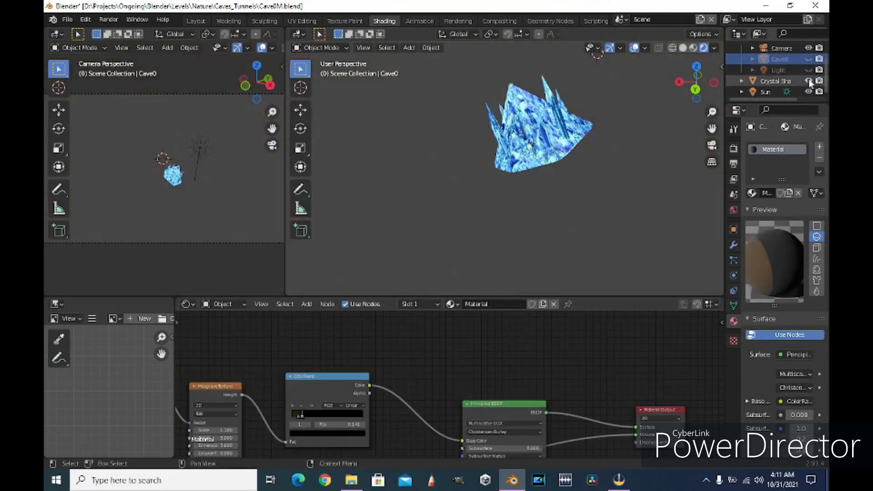
click(200, 21)
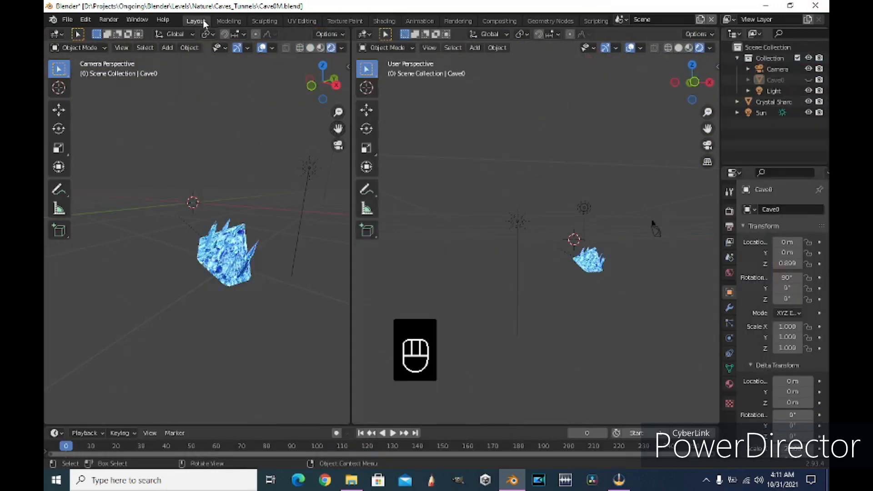
Step: Add a cube mesh with a size of about 0.24 m
click(475, 48)
mouse_move(490, 60)
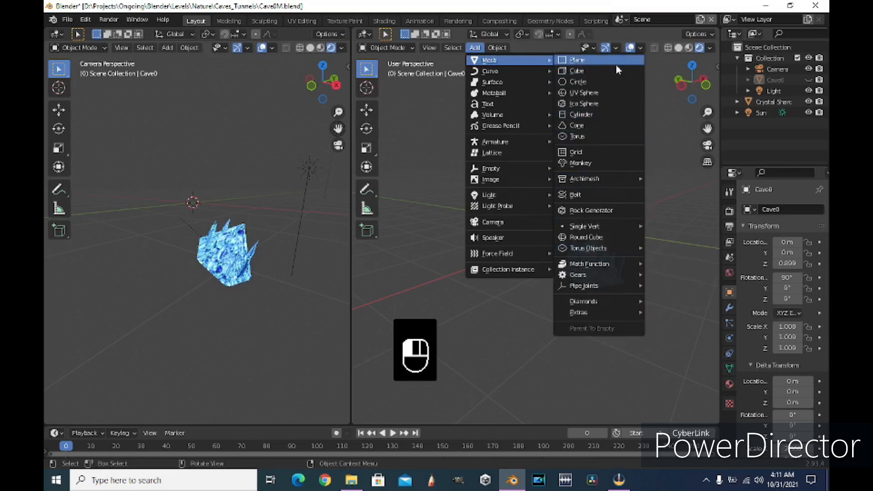
click(611, 71)
drag(475, 320, 394, 325)
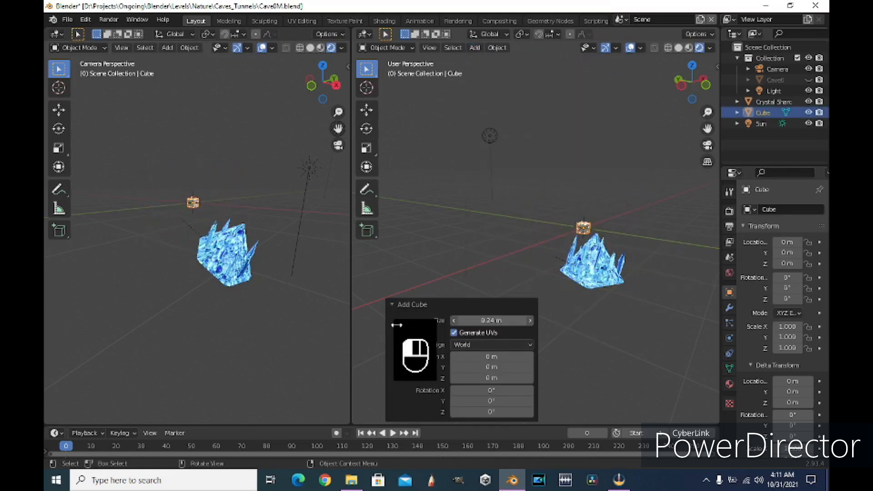
Step: Rename the new cube as RocksGlow
click(682, 234)
scroll(682, 234, up, 4)
click(768, 112)
key(F2)
text(Roc)
Step: Scale the cube by 0.5 and place it along the X axis, clear of the crystals
scroll(677, 196, up, 1)
shift+middle_drag(678, 196, 630, 195)
scroll(630, 196, up, 1)
text(s.5)
key(Return)
Step: Try the Mesh Deform, Displace and Laplacian Deform modifiers on the RocksGlow cube
click(729, 308)
click(787, 210)
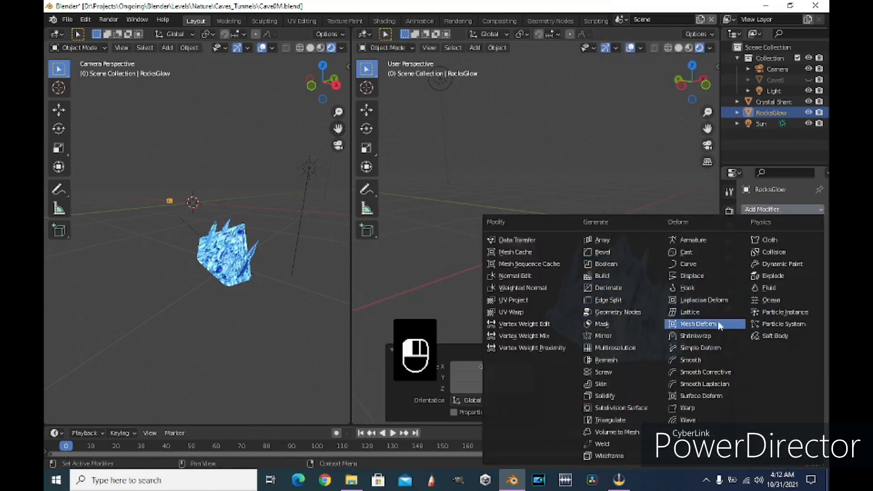
click(698, 323)
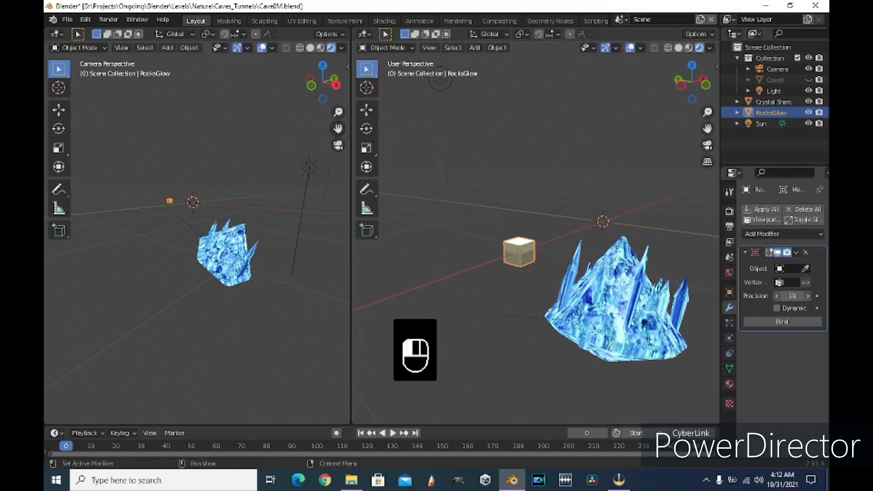
click(806, 253)
click(791, 209)
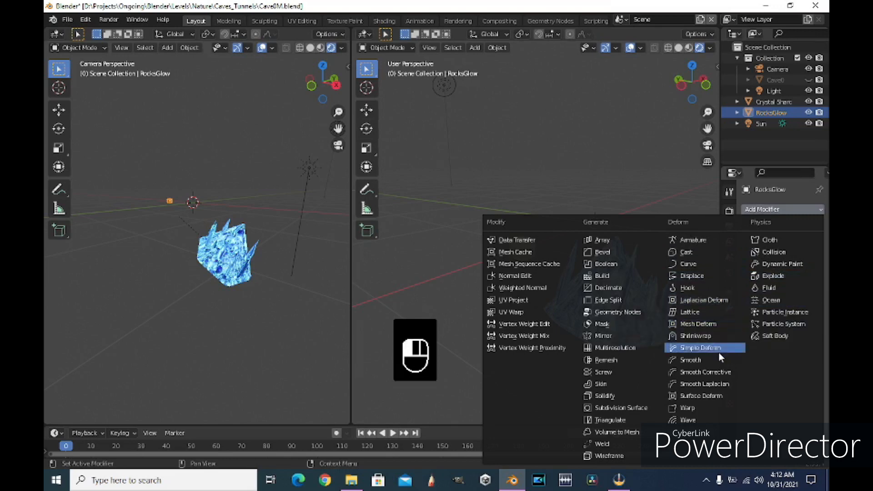
click(709, 276)
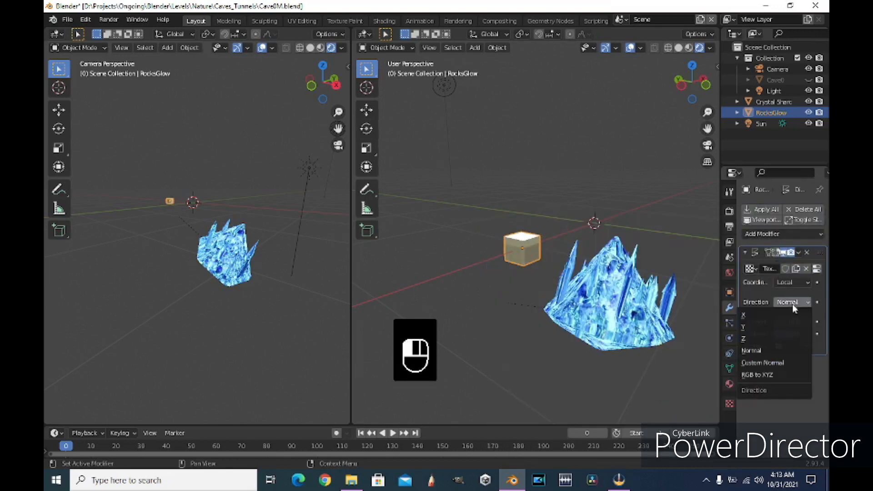
click(773, 209)
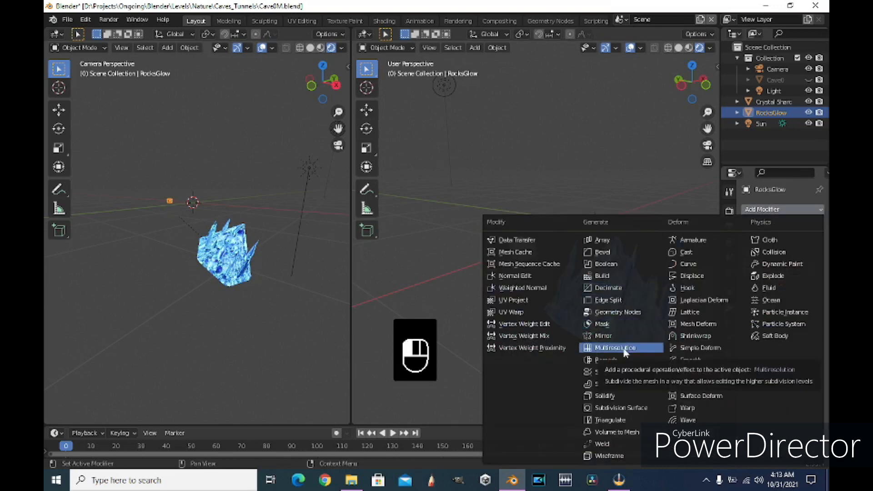
click(721, 300)
key(f)
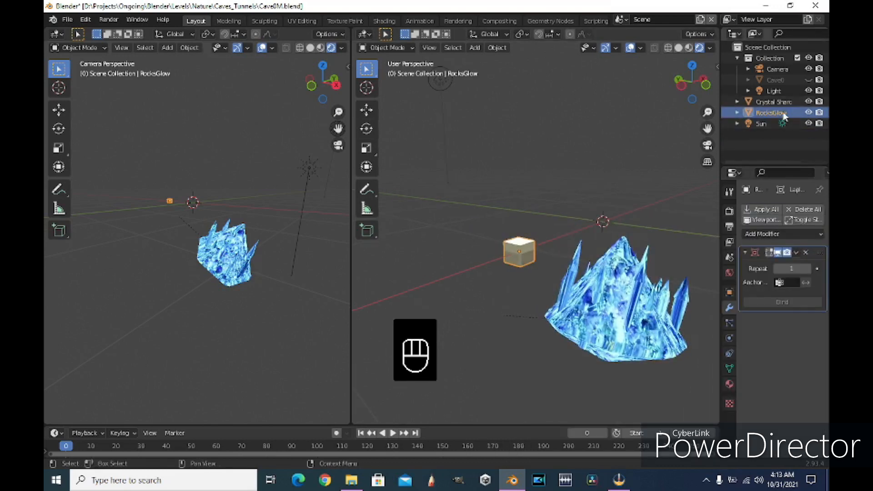
Step: Hide the crystal shards and enter Edit Mode on the RocksGlow cube
drag(808, 102, 813, 126)
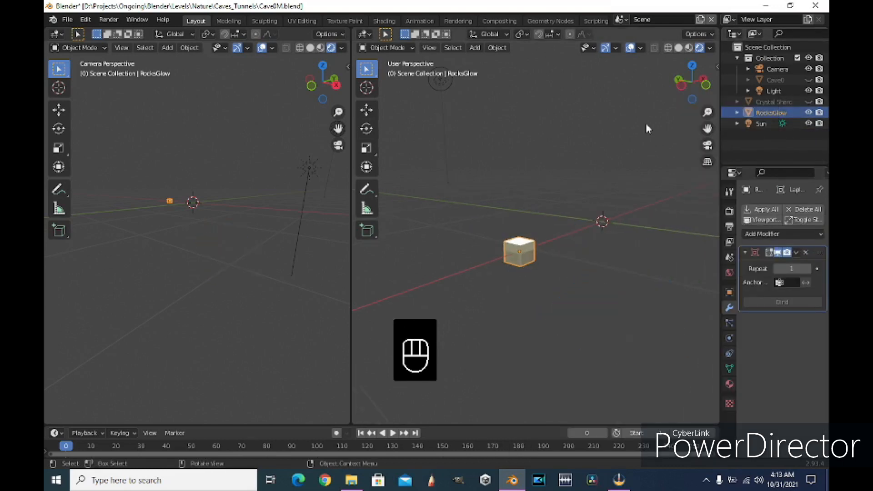
key(Tab)
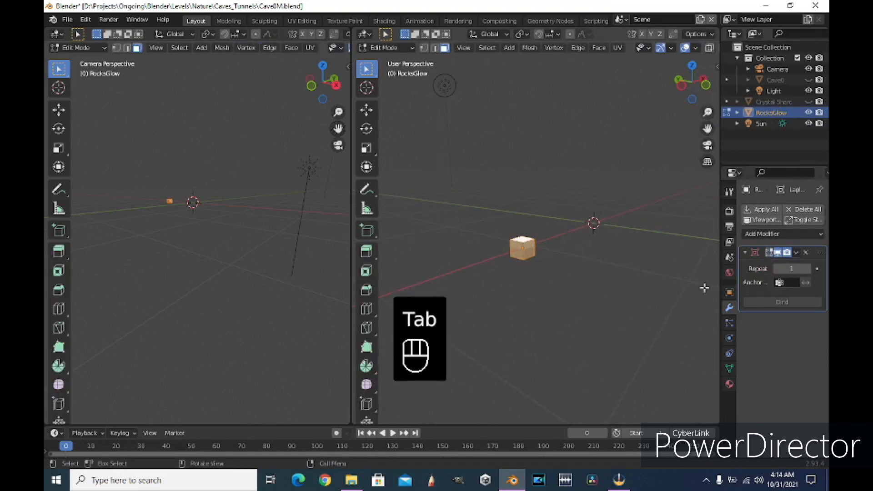
Step: Try a Decimate modifier on the RocksGlow cube and remove it
click(773, 210)
click(608, 287)
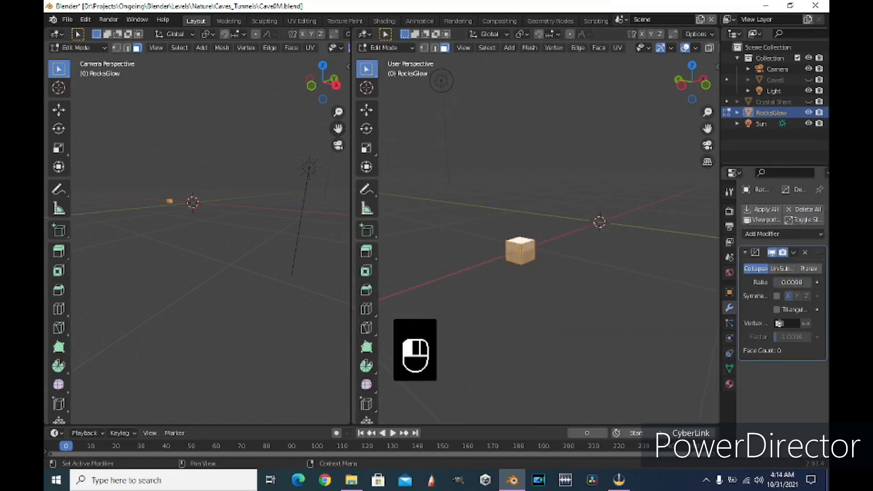
click(806, 252)
Step: Add three parallel loop cuts to the RocksGlow cube
scroll(550, 269, up, 10)
middle_drag(551, 269, 584, 263)
scroll(624, 265, down, 5)
key(ctrl+r)
scroll(568, 266, up, 2)
click(568, 266)
click(568, 263)
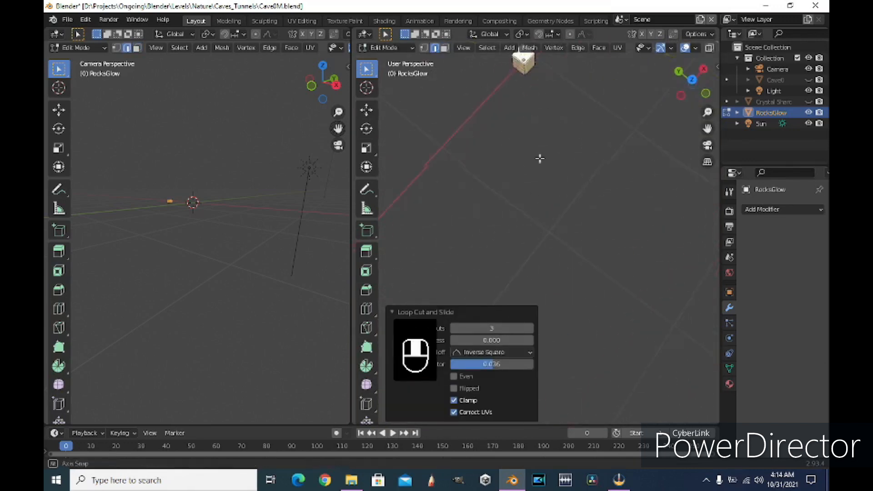
Step: Add three loop cuts in each of the two remaining directions of the RocksGlow cube, with the whole mesh selected
shift+middle_drag(467, 221, 611, 257)
key(a)
key(ctrl+r)
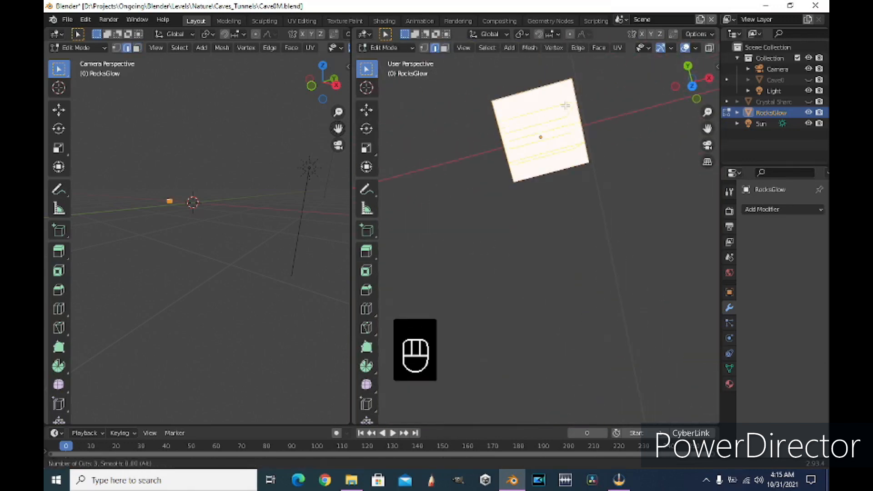
click(548, 111)
middle_drag(547, 110, 568, 214)
click(513, 162)
key(a)
key(ctrl+r)
click(528, 146)
key(a)
Step: Try the Laplacian Deform and Displace modifiers on the subdivided cube and remove them
click(790, 210)
click(704, 300)
click(796, 285)
click(790, 278)
click(805, 253)
click(790, 234)
click(692, 276)
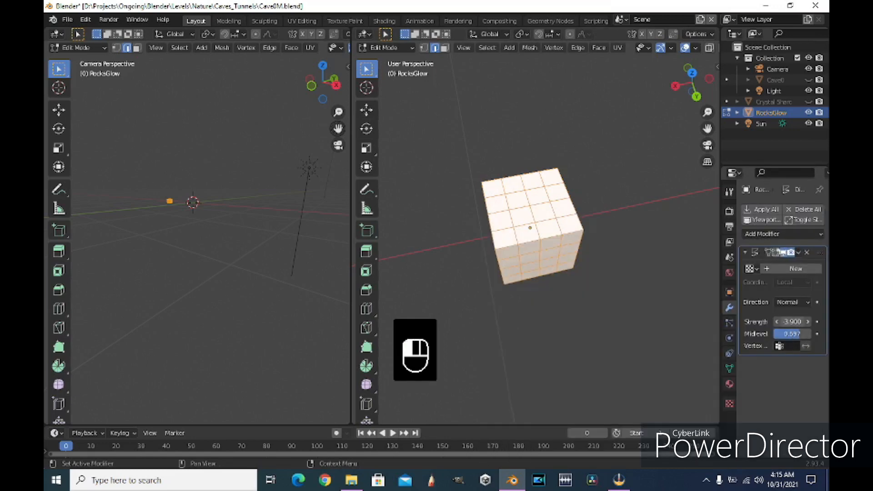
click(807, 253)
Step: Try the Mesh Deform and Decimate modifiers on the subdivided cube and remove them
middle_drag(637, 236, 596, 272)
click(782, 209)
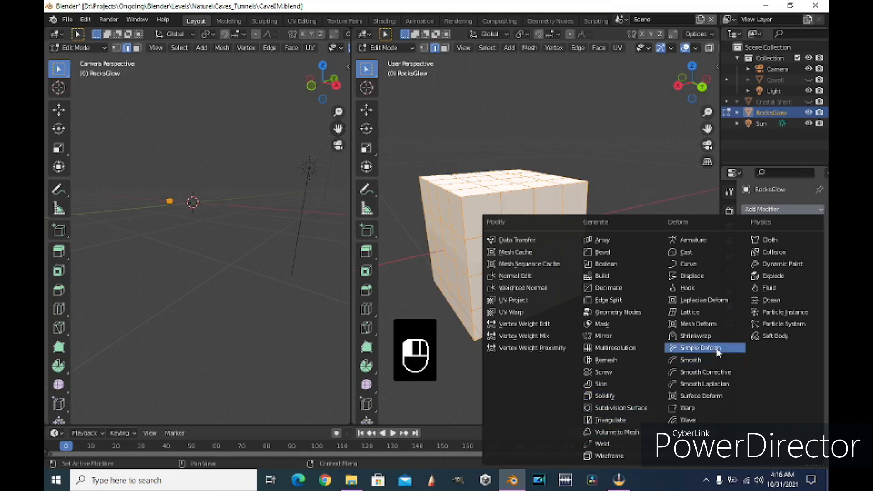
click(698, 324)
click(790, 269)
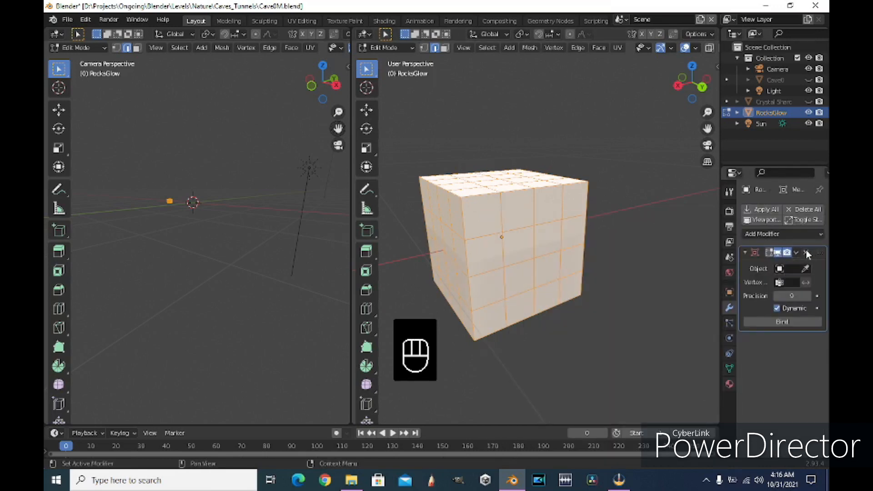
click(806, 252)
click(789, 234)
click(605, 287)
click(805, 252)
Step: Switch to vertex selection with nothing selected and enable proportional editing with Random falloff
middle_drag(600, 205, 646, 209)
click(425, 48)
click(616, 207)
click(570, 34)
click(586, 35)
middle_drag(587, 228, 556, 233)
key(f)
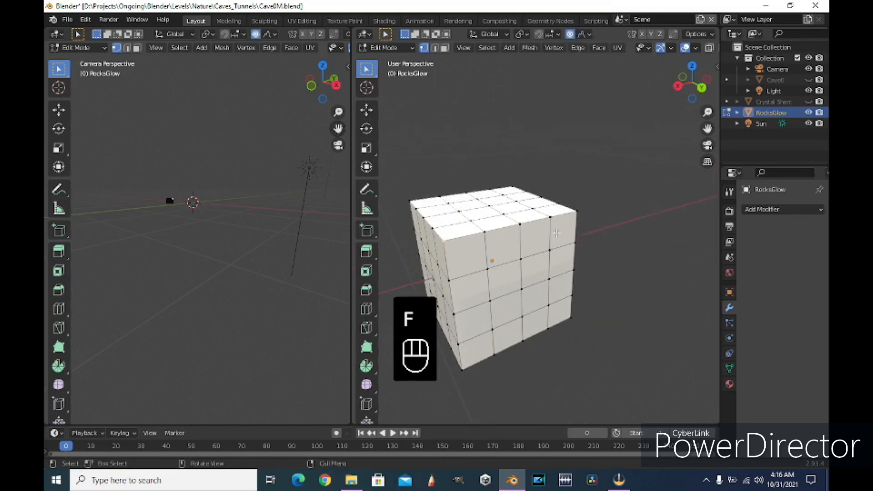
click(549, 212)
key(ctrl+z)
Step: Shift vertices on the cube's upper part along the X axis to make its shape irregular
middle_drag(646, 213, 569, 206)
key(g)
key(x)
shift+middle_drag(471, 255, 515, 223)
click(528, 179)
key(g)
key(x)
click(575, 279)
Step: Try to move the cube's lower corner vertices along the Y axis
shift+middle_drag(575, 279, 555, 133)
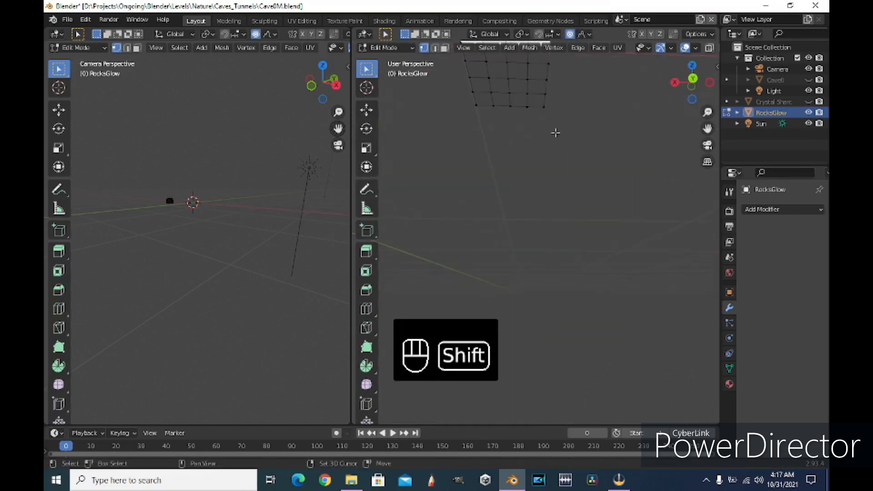
key(g)
key(x)
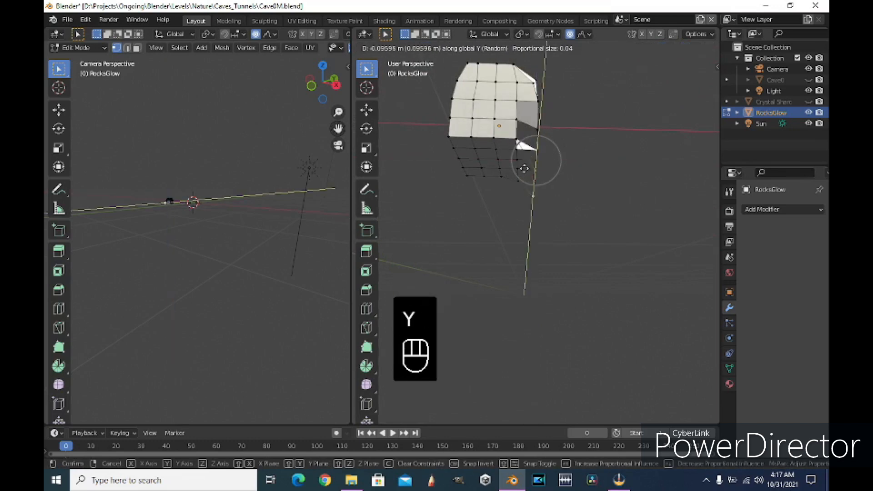
key(ctrl+z)
Step: Move the cube's lower corner vertices along the X axis to round off that side
key(g)
key(z)
key(x)
click(509, 156)
middle_drag(509, 156, 564, 147)
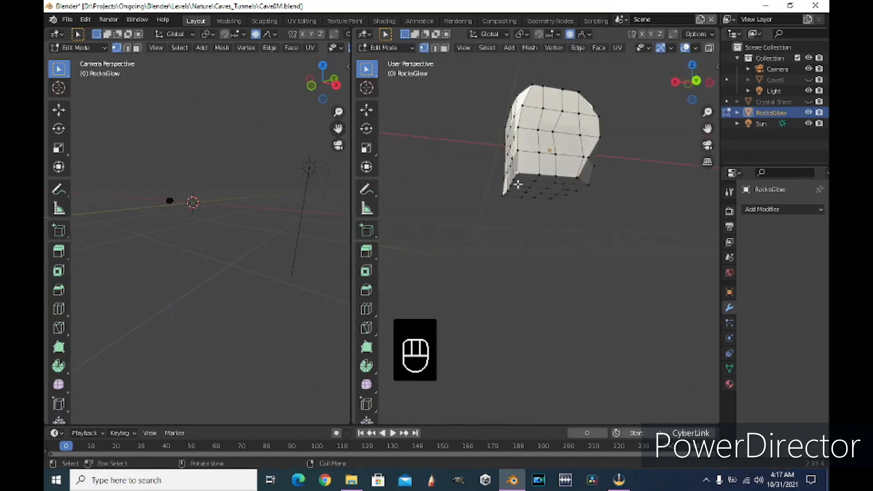
Step: Displace the vertices at the opposite lower corner along the X and Z axes
key(g)
key(z)
key(x)
click(554, 188)
key(g)
key(z)
click(544, 188)
Step: Move further cube vertices along the Y and Z axes to roughen the remaining faces
shift+middle_drag(544, 188, 667, 323)
key(g)
key(x)
key(y)
click(655, 282)
shift+middle_drag(655, 282, 662, 299)
key(g)
key(z)
click(662, 299)
Step: Push the selected vertices of the rock's side face slightly inward along the Y axis
scroll(609, 172, down, 5)
click(591, 155)
middle_drag(591, 154, 632, 295)
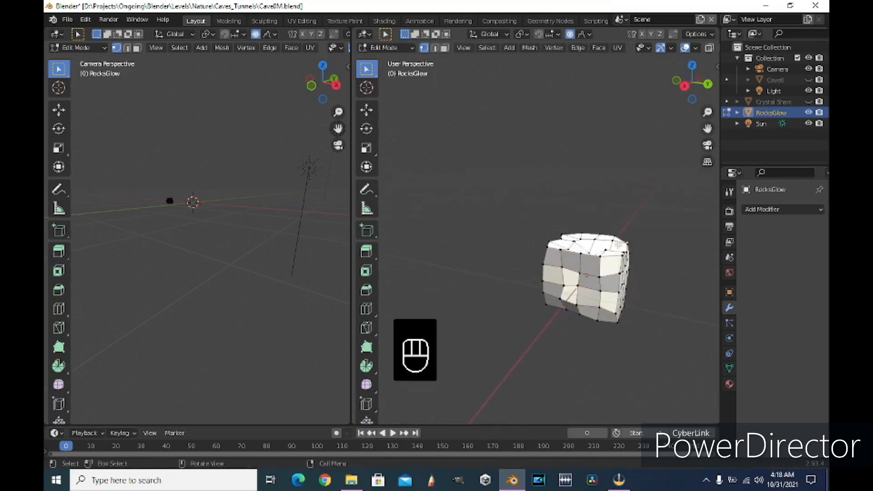
key(g)
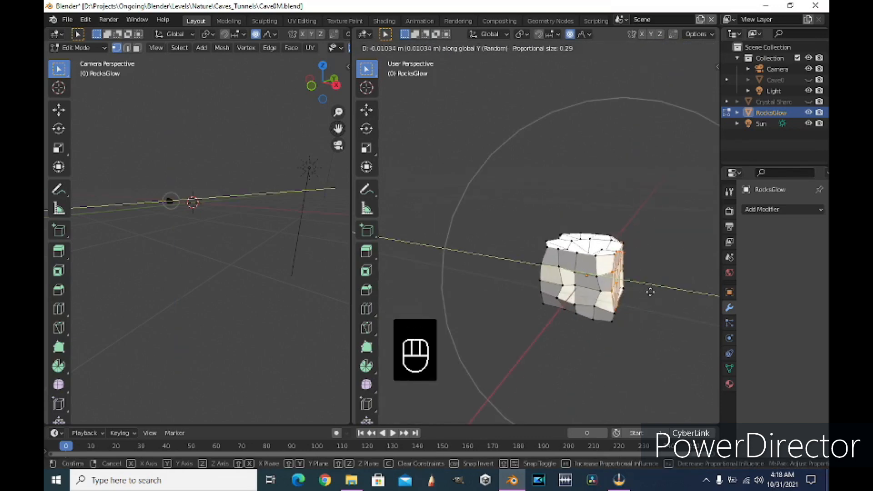
click(647, 293)
middle_drag(622, 266, 620, 219)
Step: Select the whole rock mesh and scale it to about 0.571
scroll(620, 218, down, 3)
key(a)
key(s)
click(557, 241)
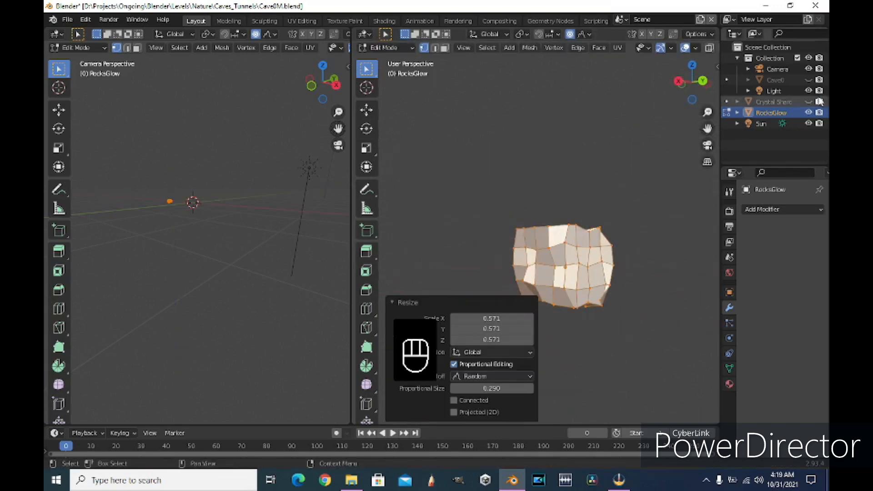
Step: Return to Object Mode and move the rock along X to 2.023 m
key(Tab)
key(g)
key(x)
click(599, 274)
Step: Unhide the crystal shards and the cave
click(808, 101)
click(749, 102)
click(737, 102)
middle_drag(486, 259, 610, 291)
scroll(648, 220, up, 2)
scroll(648, 220, down, 2)
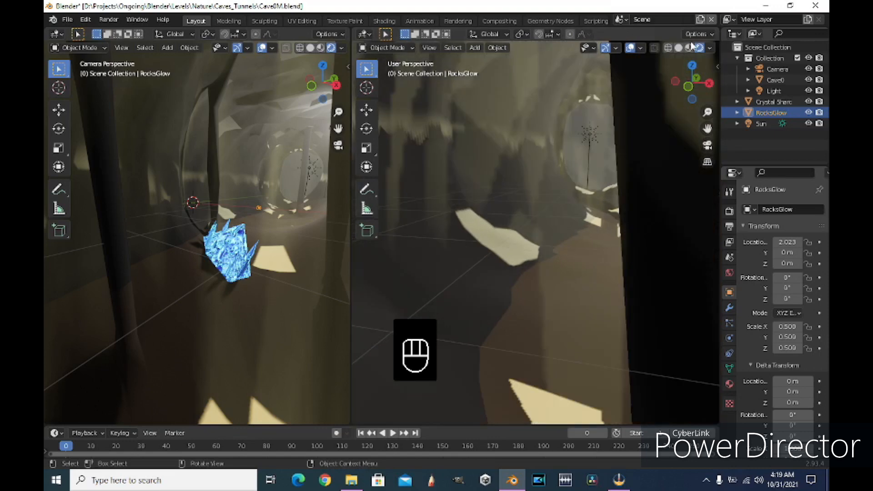
Step: Switch the working viewport to solid shading and move the rock along the Y axis
click(679, 47)
middle_drag(581, 228, 538, 255)
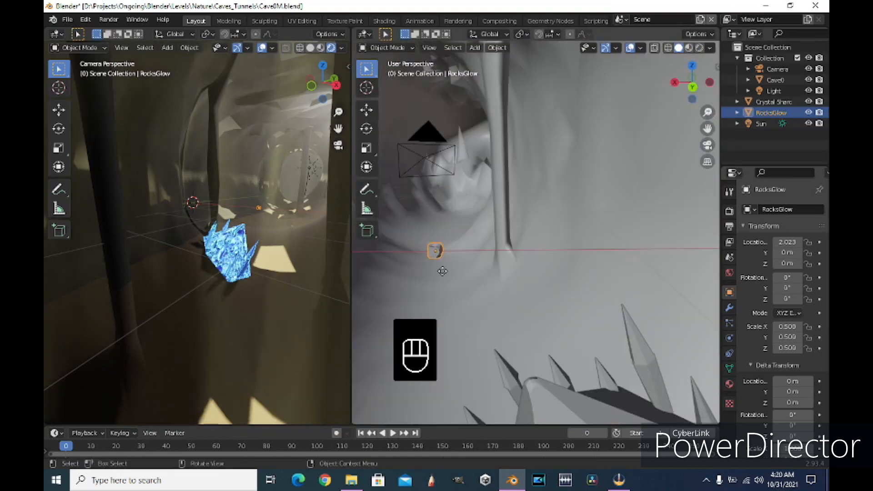
key(g)
key(y)
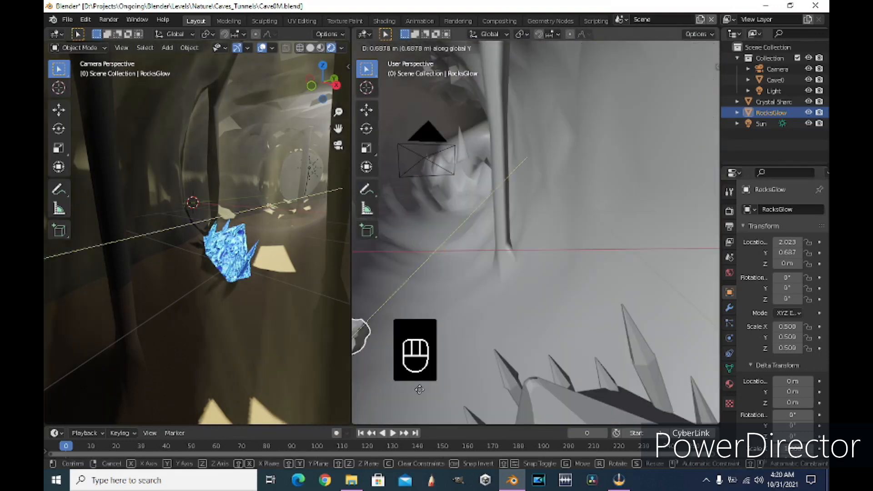
click(506, 219)
scroll(506, 219, up, 1)
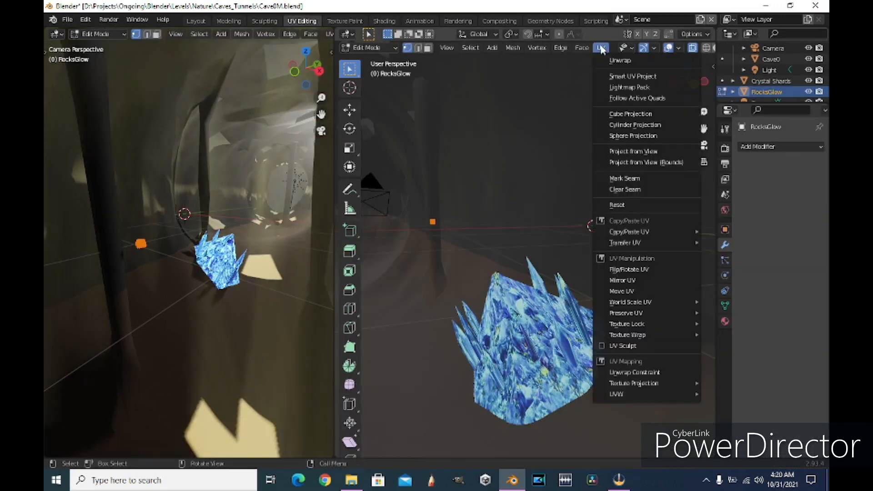
Step: Unwrap the rock with Smart UV Project and give it a new material named GlowRock
click(634, 72)
click(643, 165)
click(384, 21)
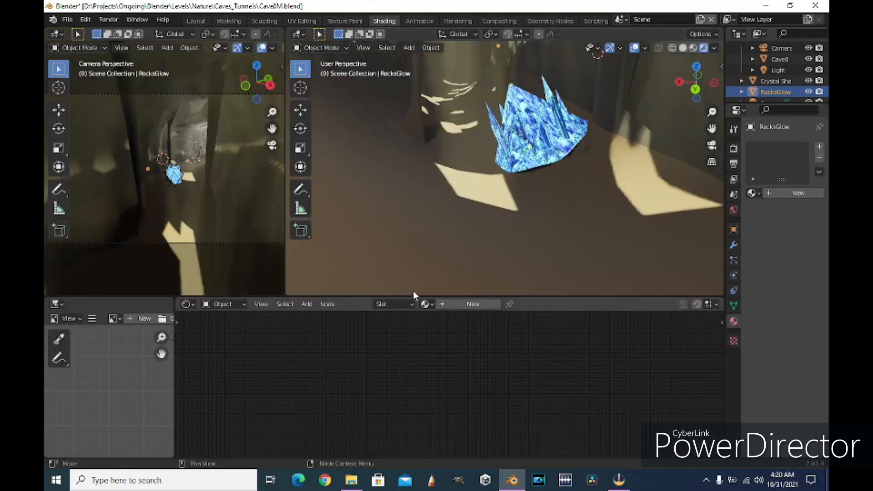
click(473, 304)
middle_drag(485, 352, 549, 308)
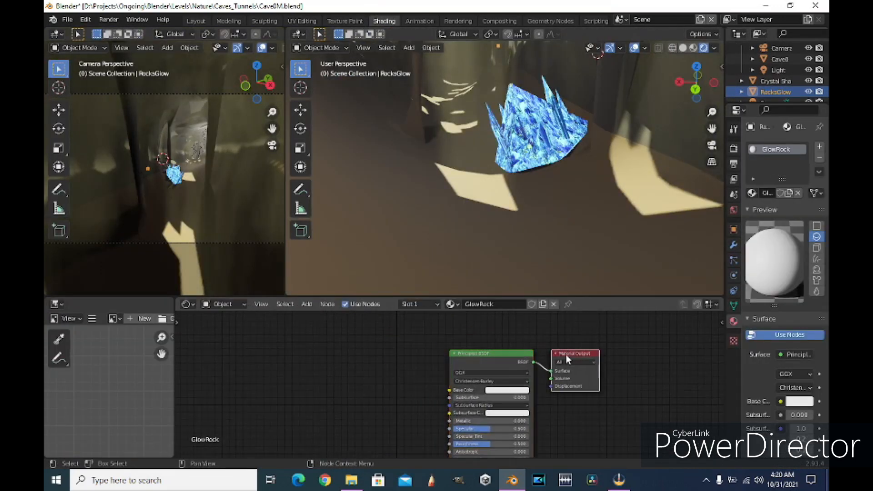
Step: Rearrange the GlowRock nodes and replace the Principled BSDF with an Emission shader
drag(566, 359, 615, 364)
drag(482, 354, 475, 319)
click(475, 338)
scroll(735, 353, down, 3)
scroll(735, 354, up, 3)
click(799, 354)
click(689, 137)
Step: Set the emission color to bright green and its strength to 30
scroll(470, 386, up, 5)
click(492, 320)
click(500, 179)
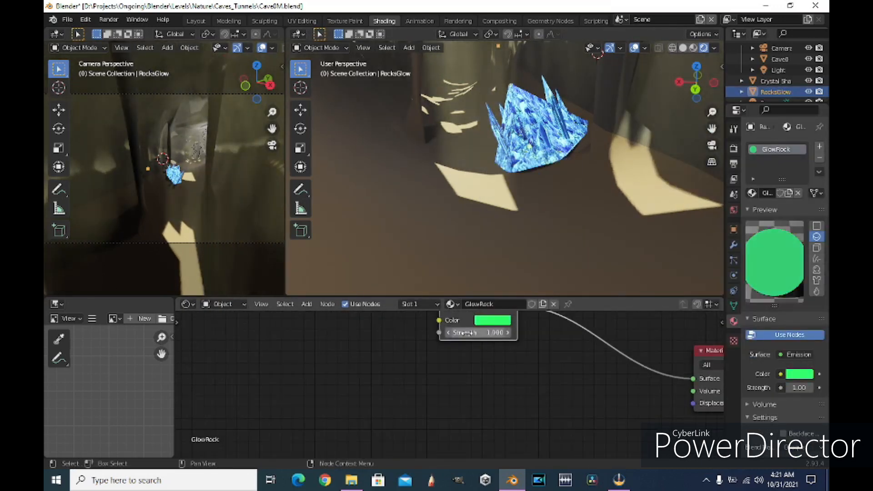
key(Return)
Step: Move the Emission node aside and insert a ColorRamp node between it and the Material Output
middle_drag(480, 321, 442, 406)
drag(434, 357, 386, 341)
click(306, 304)
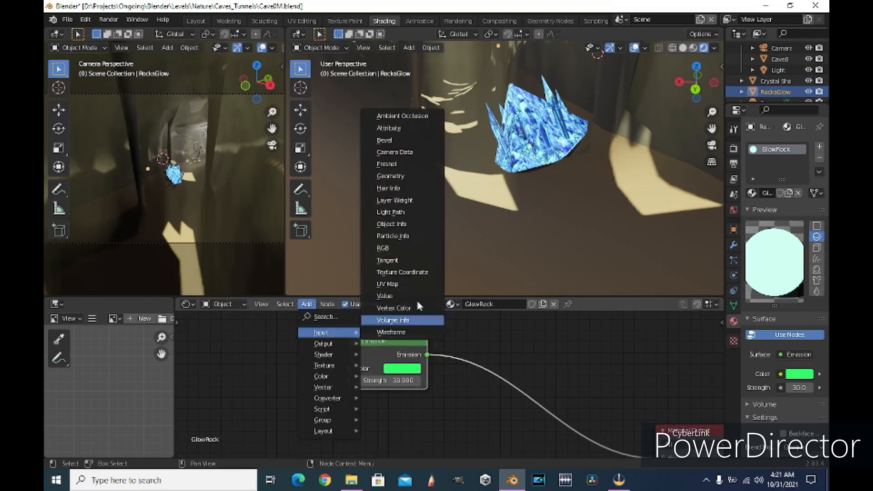
click(332, 317)
key(Return)
click(479, 336)
Step: Reverse the ColorRamp by moving the white stop near the middle and the black stop to position 0.859
scroll(175, 185, up, 6)
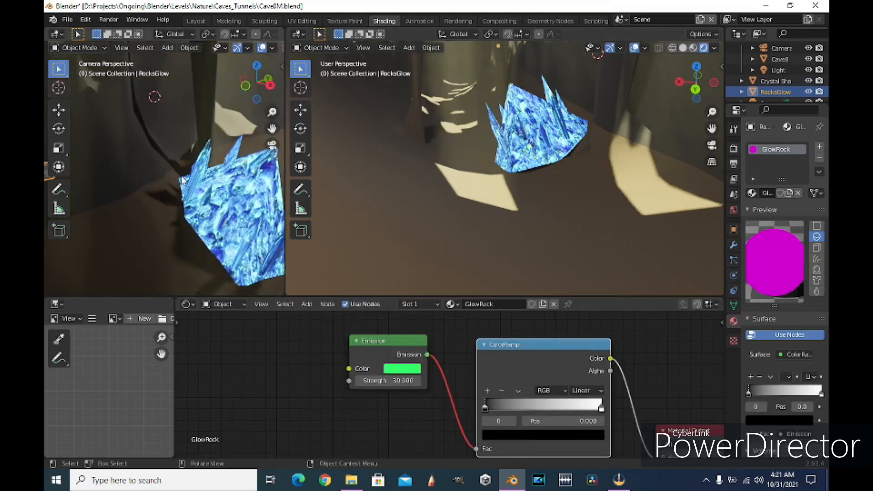
scroll(175, 184, down, 4)
middle_drag(577, 156, 493, 4)
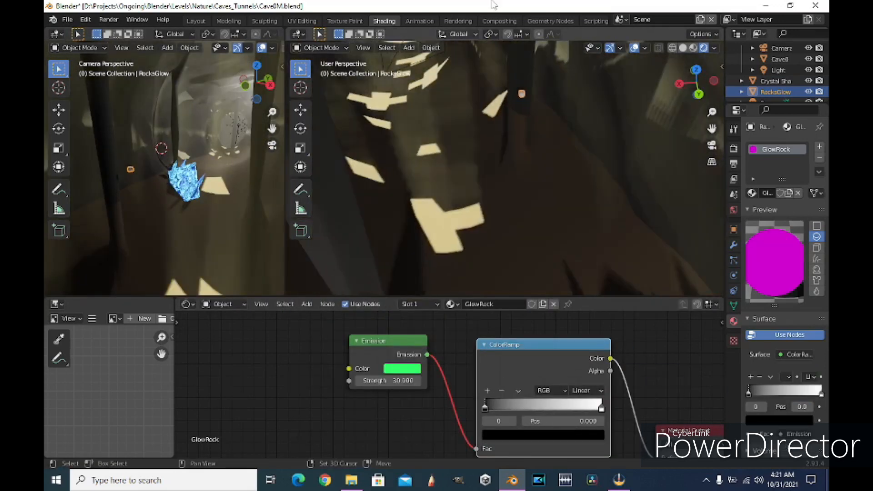
scroll(505, 116, up, 3)
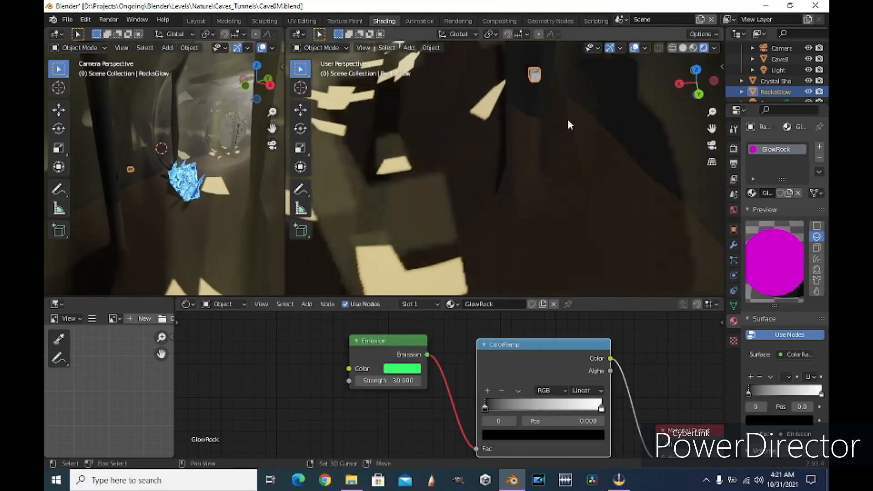
drag(485, 408, 526, 412)
drag(532, 345, 502, 336)
click(571, 400)
drag(572, 401, 516, 404)
drag(501, 407, 586, 403)
Step: Reposition the Material Output node and connect the Emission shader directly to its Surface input, bypassing the ColorRamp
middle_drag(581, 333, 523, 314)
drag(628, 411, 646, 356)
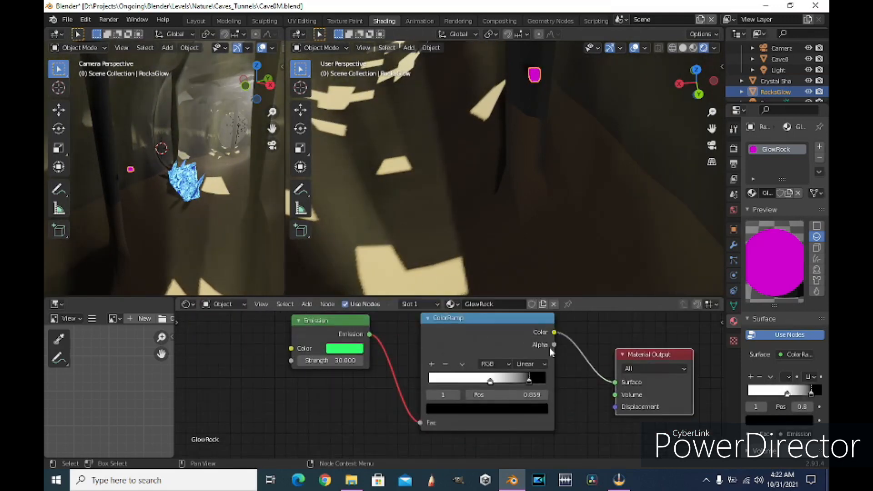
drag(611, 384, 617, 410)
key(ctrl+z)
Step: Select the glowing rock and move it into the area in front of the crystal shards
middle_drag(506, 191, 347, 180)
click(527, 158)
scroll(401, 162, up, 3)
click(346, 116)
key(g)
click(400, 204)
Step: Lower the glowing rock along the Z axis onto the cave floor
middle_drag(401, 205, 440, 218)
key(g)
key(z)
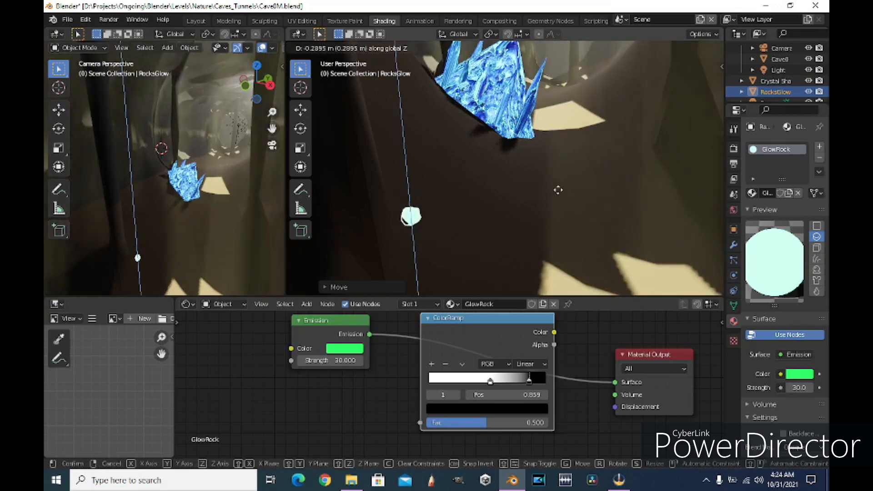
key(g)
key(z)
click(553, 140)
Step: Duplicate the glowing rock into a small group, enlarge one copy and position it along X
middle_drag(554, 142, 516, 193)
key(shift+d)
click(539, 218)
key(s)
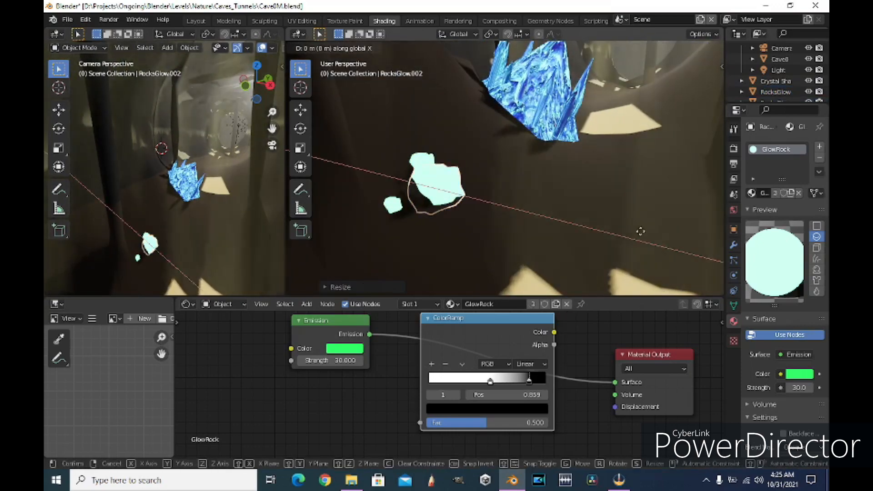
click(643, 238)
Step: Adjust the large rock copy along the Y and Z axes so it sits beside the smaller rocks
key(g)
key(y)
click(646, 243)
key(g)
key(z)
click(631, 240)
Step: Duplicate the small glowing rock and place the copy in front of the rock group
middle_drag(591, 219, 555, 241)
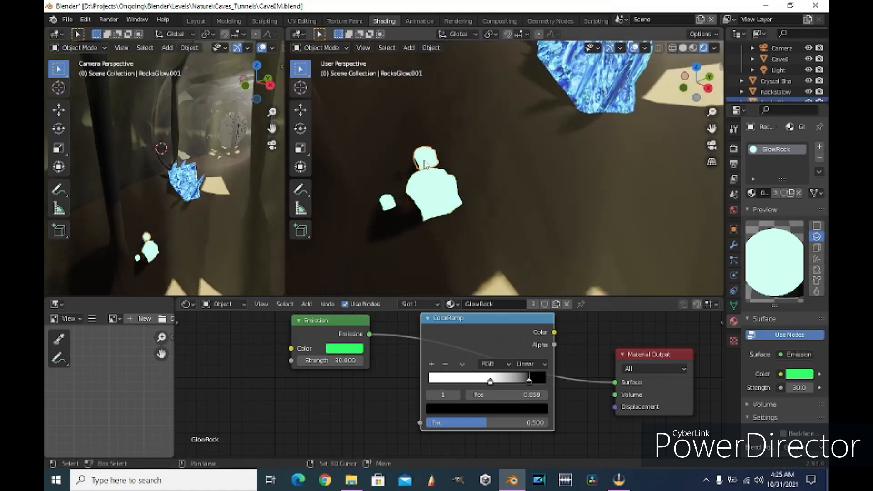
click(509, 222)
key(g)
key(z)
click(517, 250)
key(g)
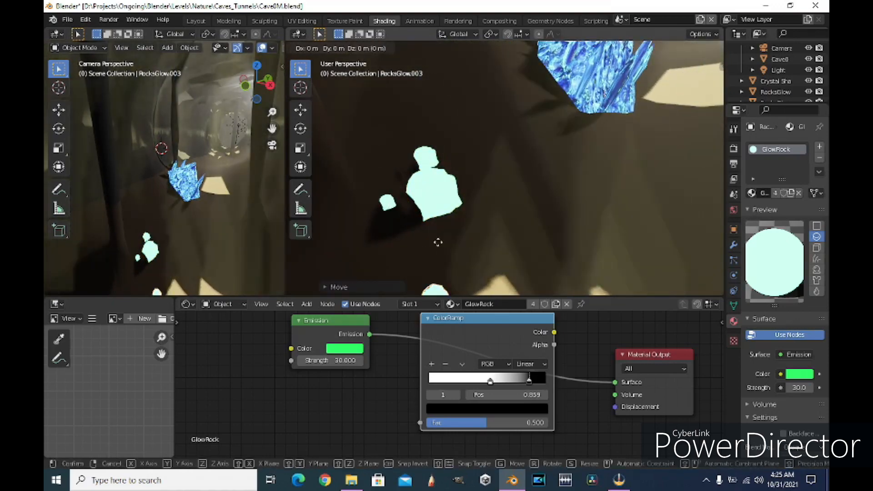
click(407, 220)
key(g)
key(z)
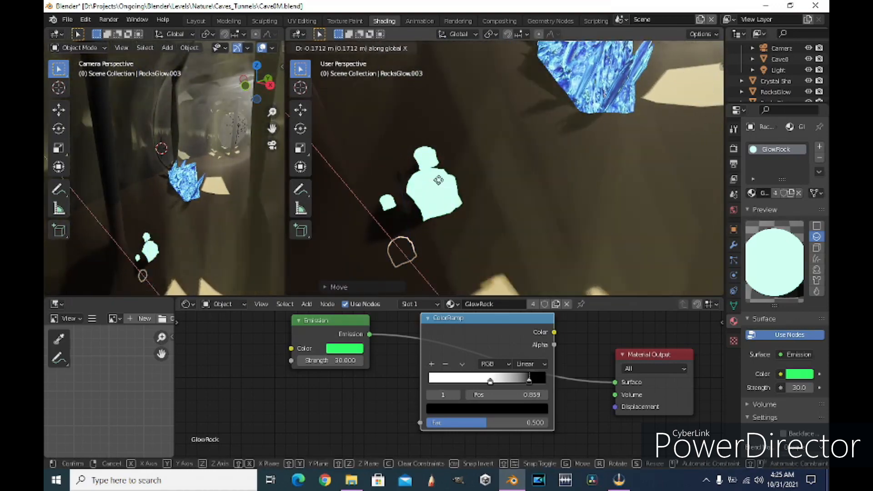
Step: Move the new small rock copy along the X, Y and Z axes until it sits beside the rear rock of the group
click(440, 171)
key(g)
key(y)
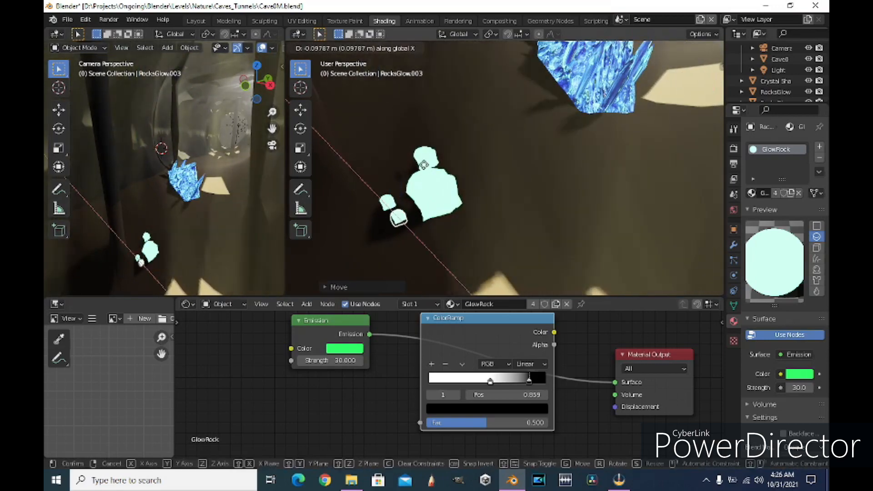
click(436, 106)
key(g)
key(z)
click(451, 97)
key(g)
key(y)
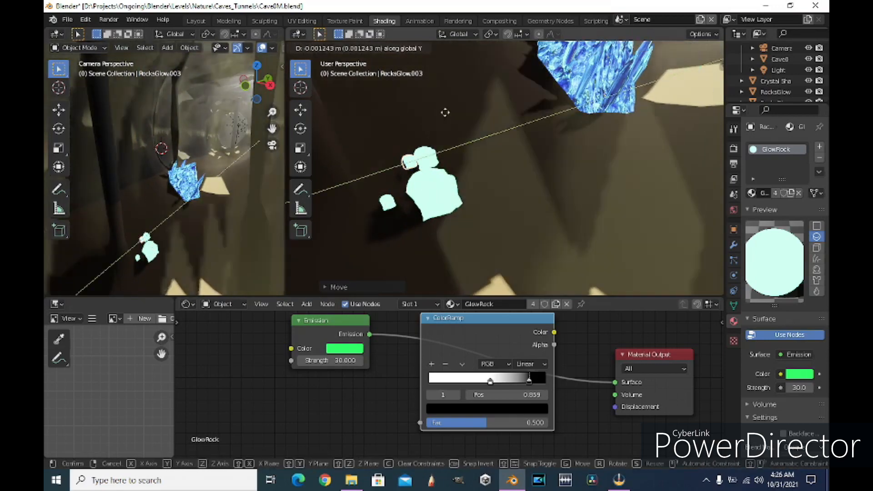
click(434, 124)
Step: Select the cave and glowing rocks without the crystal shards, and set the Crystal material's emission strength to 32.3
click(413, 165)
key(a)
scroll(784, 88, down, 1)
click(785, 61)
key(ctrl+i)
middle_drag(506, 183, 495, 168)
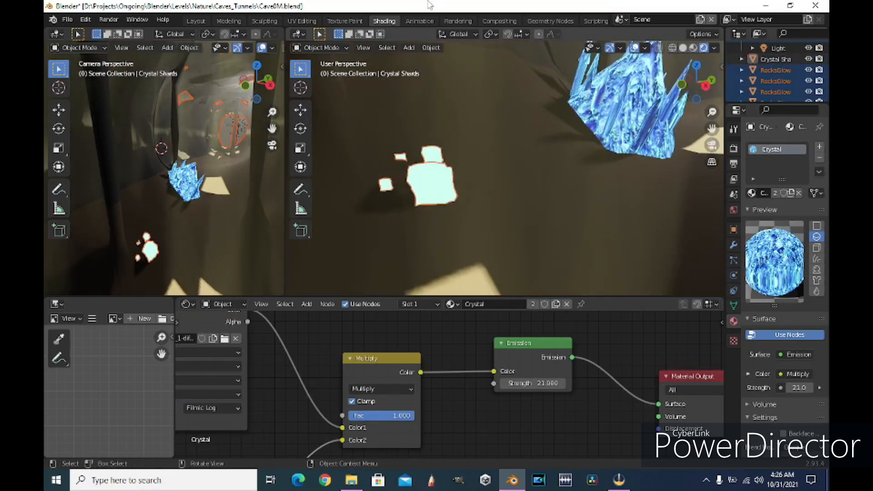
drag(527, 385, 550, 385)
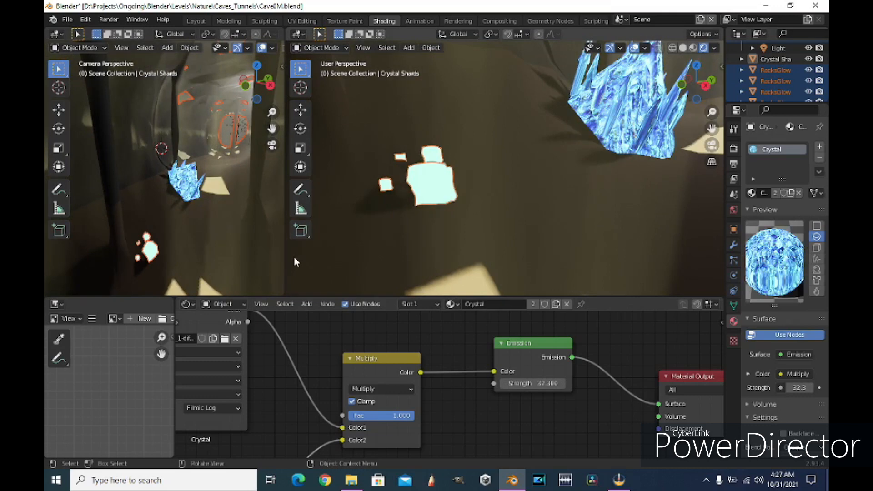
Step: Create a new collection named Rocks from the selected objects
key(ctrl+g)
click(351, 287)
click(413, 284)
text(Rocks)
key(Return)
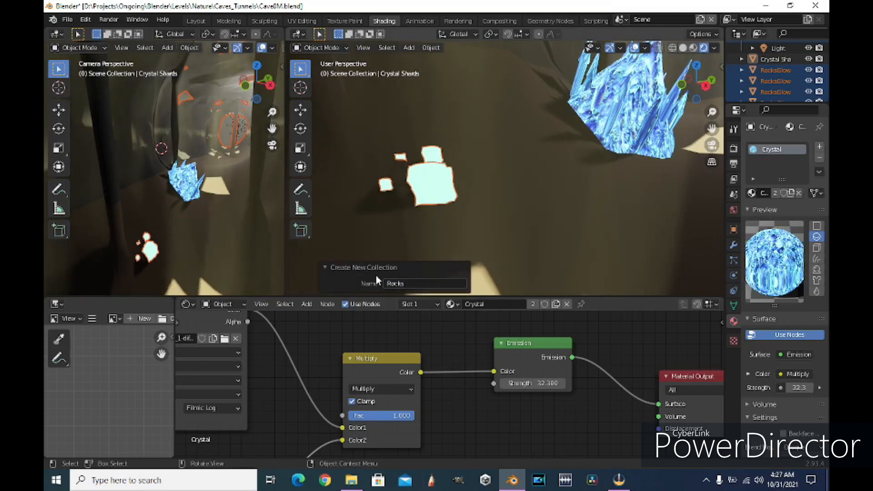
right_click(434, 278)
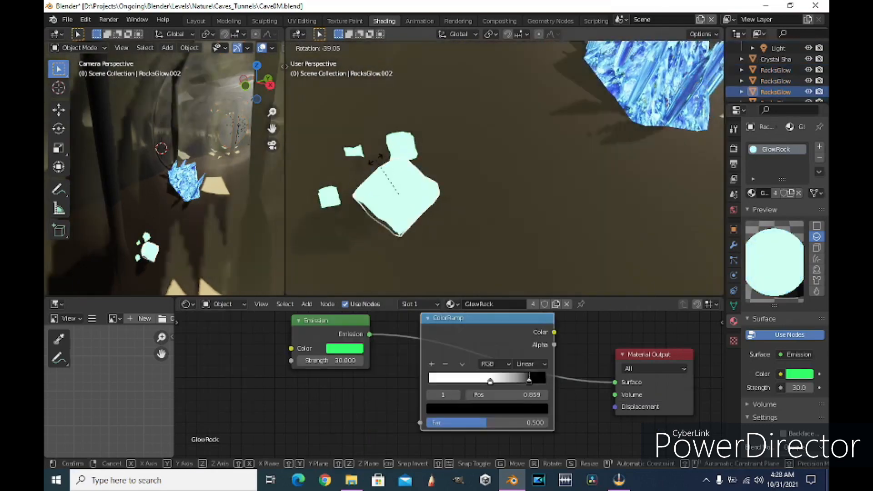
Step: Lower the large glowing rock about 0.04 m along Z and rotate the small rocks to vary the group
key(g)
key(z)
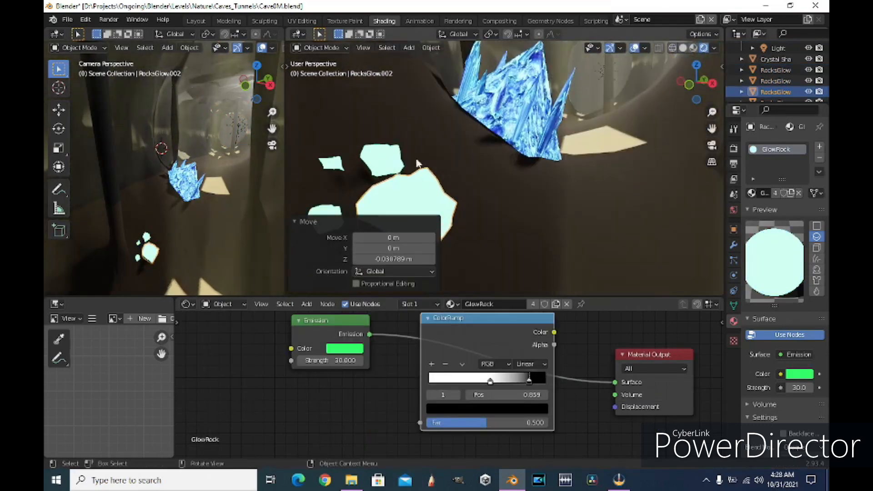
click(325, 218)
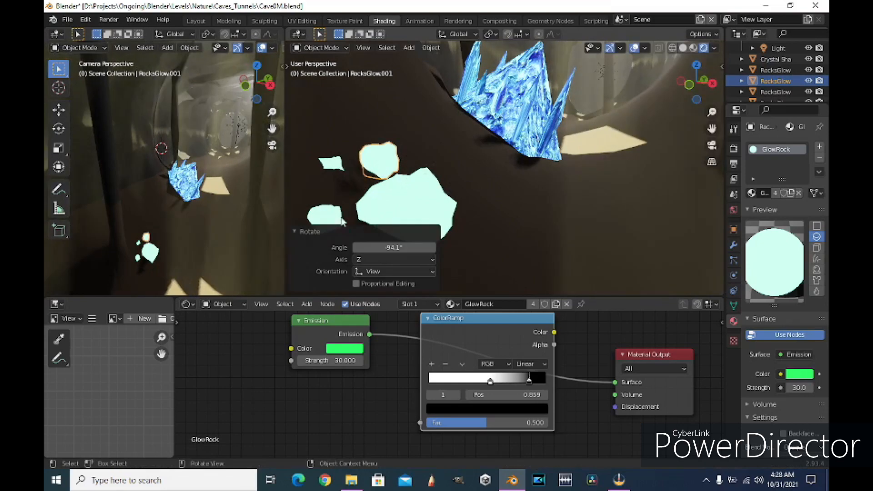
key(r)
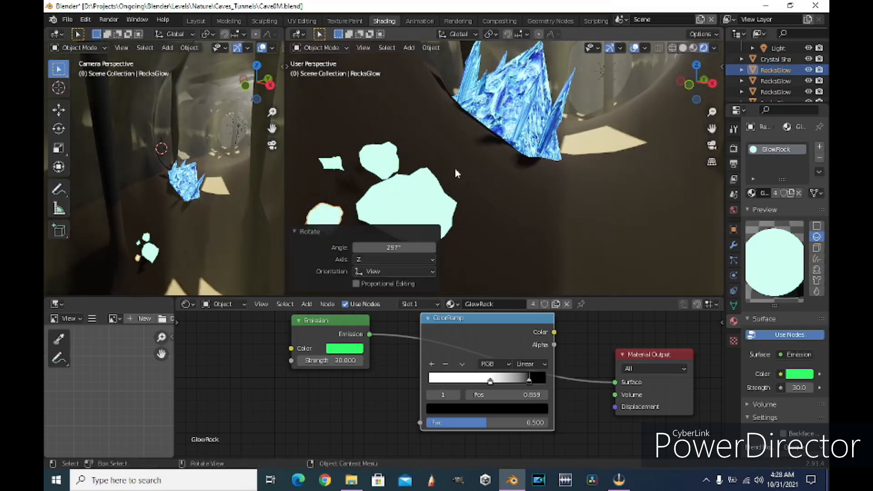
Step: Try rendering the cave's hair particles as instances of the Rocks collection with Whole Collection enabled
click(776, 59)
scroll(785, 55, up, 1)
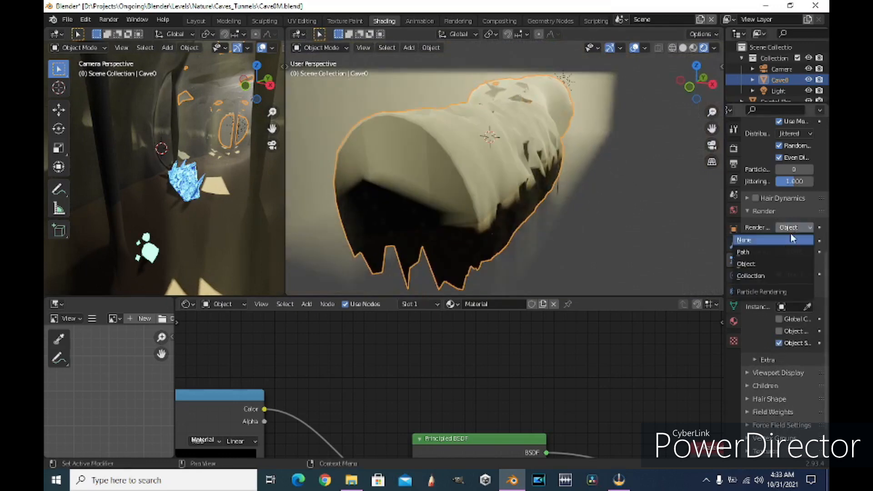
click(789, 239)
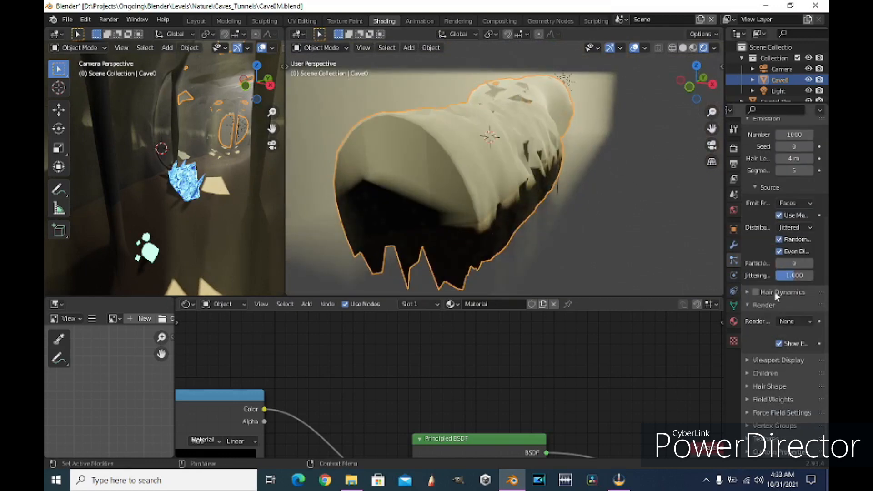
click(758, 385)
scroll(768, 377, down, 3)
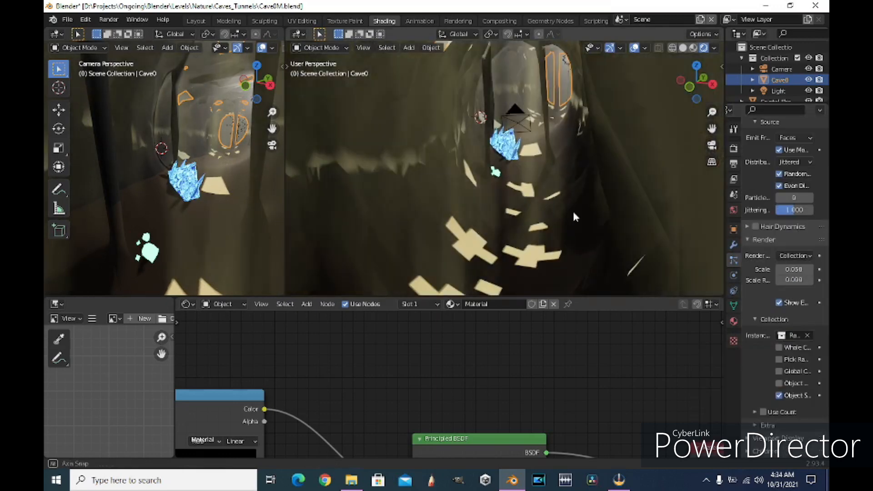
click(780, 347)
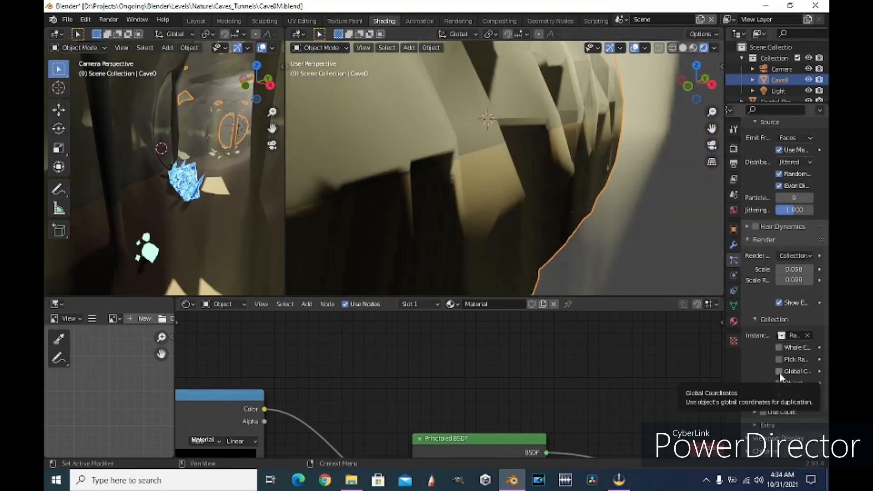
scroll(764, 346, down, 3)
scroll(755, 348, down, 5)
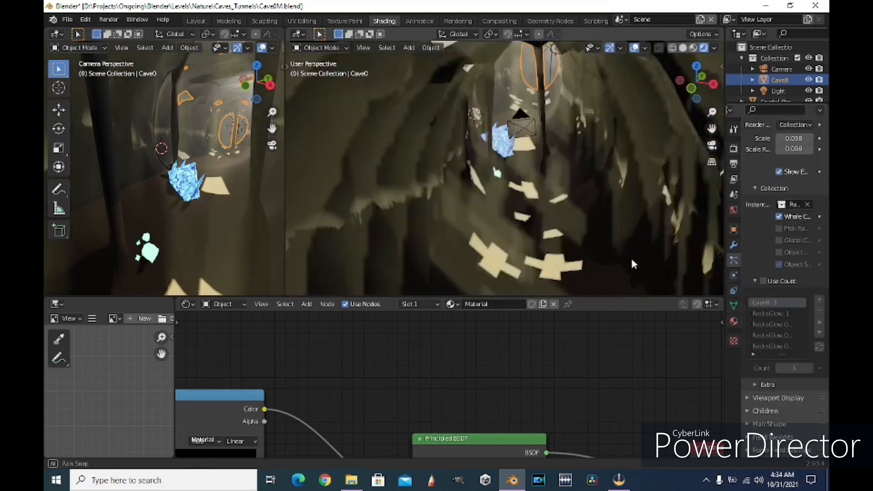
Step: Set the particle hair's strand shape to 0.366 and its root diameter to 1.1 m
click(757, 387)
scroll(773, 373, down, 3)
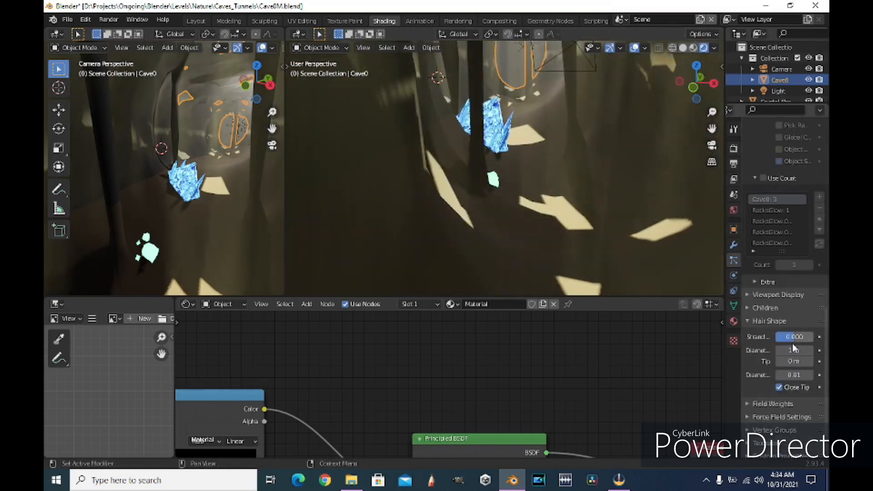
scroll(523, 216, down, 6)
scroll(522, 217, up, 3)
drag(791, 337, 802, 337)
drag(791, 351, 795, 350)
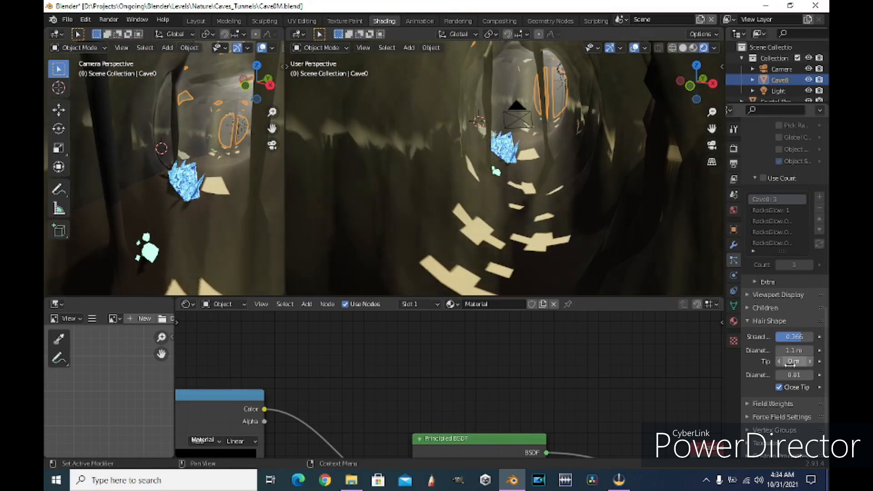
scroll(572, 144, up, 5)
middle_drag(572, 145, 572, 149)
scroll(774, 400, down, 2)
click(774, 398)
click(769, 383)
scroll(759, 327, down, 4)
click(749, 260)
scroll(759, 367, up, 15)
Step: Try rendering the cave's hair particles as Path with a glowing rock as the coordinate system object
click(793, 236)
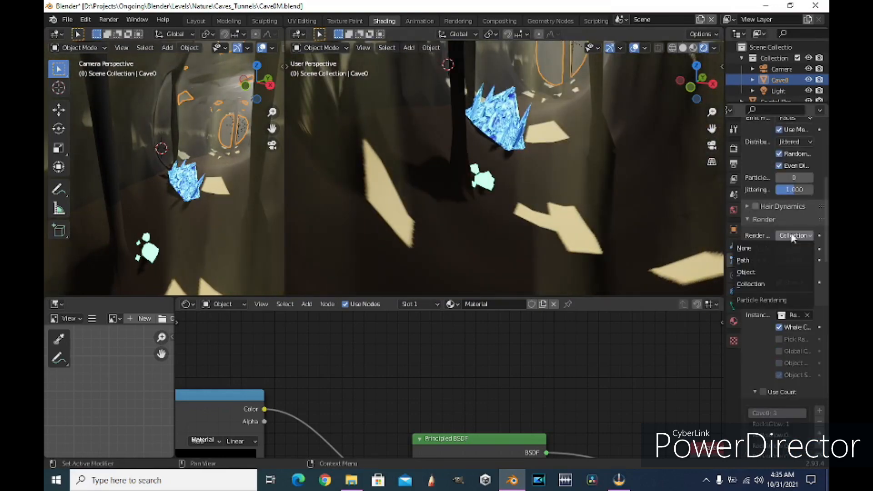
click(789, 261)
scroll(574, 169, down, 3)
scroll(574, 169, up, 2)
middle_drag(574, 168, 556, 169)
click(788, 262)
click(727, 332)
click(791, 261)
click(795, 251)
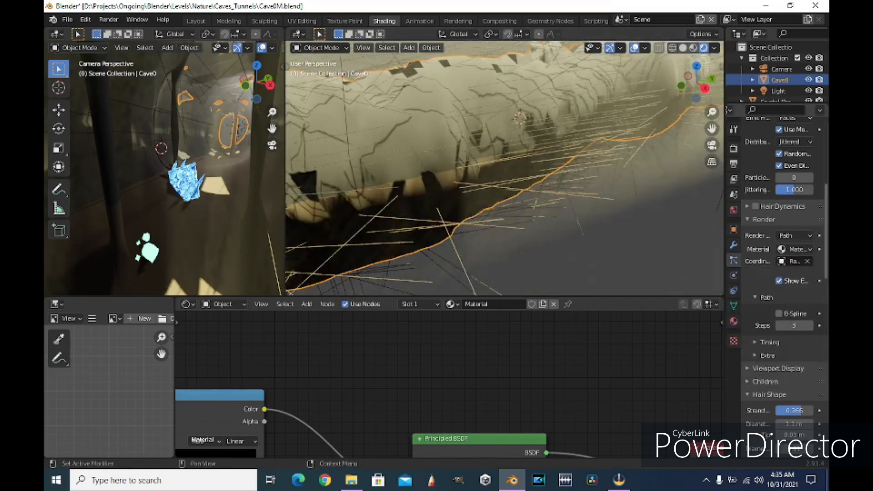
Step: Duplicate the crystal shards together with their gem base and move the copy along X to the opposite side of the cave floor
scroll(756, 206, up, 10)
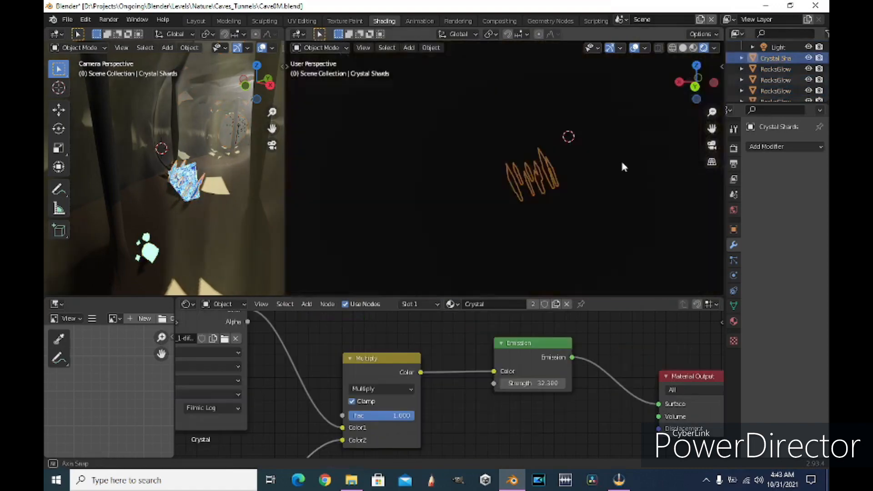
middle_drag(622, 163, 618, 163)
scroll(621, 163, up, 7)
shift+click(621, 164)
scroll(621, 164, down, 6)
key(shift+d)
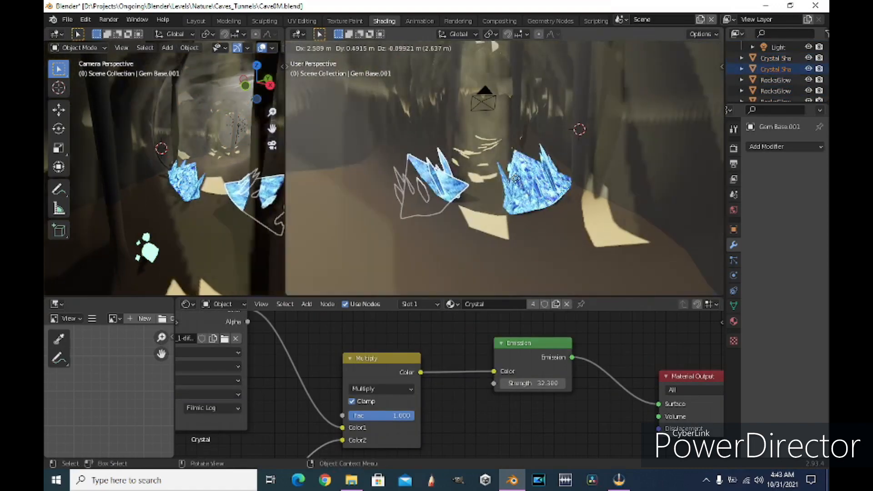
click(563, 181)
key(g)
key(x)
click(507, 182)
Step: Rotate the crystal cluster copy about the X, Y and Z axes so it differs from the original
key(r)
key(x)
click(494, 186)
key(r)
key(y)
click(488, 189)
key(r)
key(z)
click(473, 191)
Step: Lower the crystal cluster copy about 0.25 m along Z and shift it about 0.5 m along X
key(g)
key(z)
click(462, 192)
key(g)
key(x)
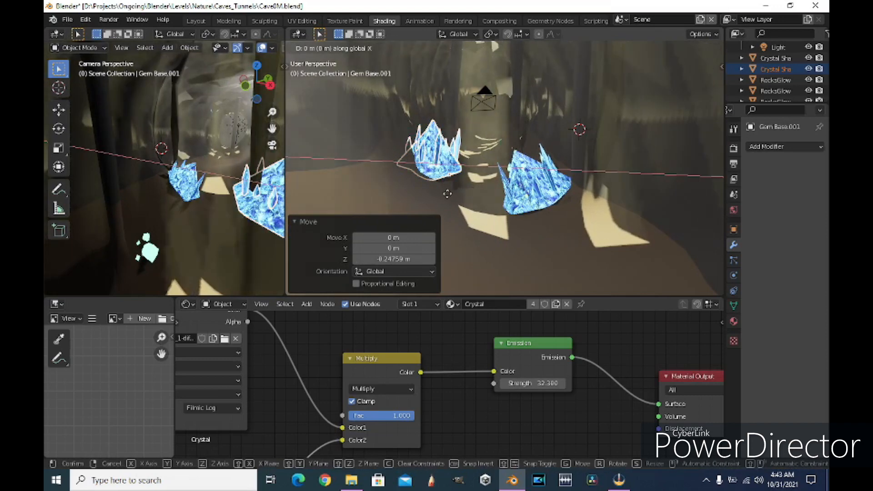
click(452, 202)
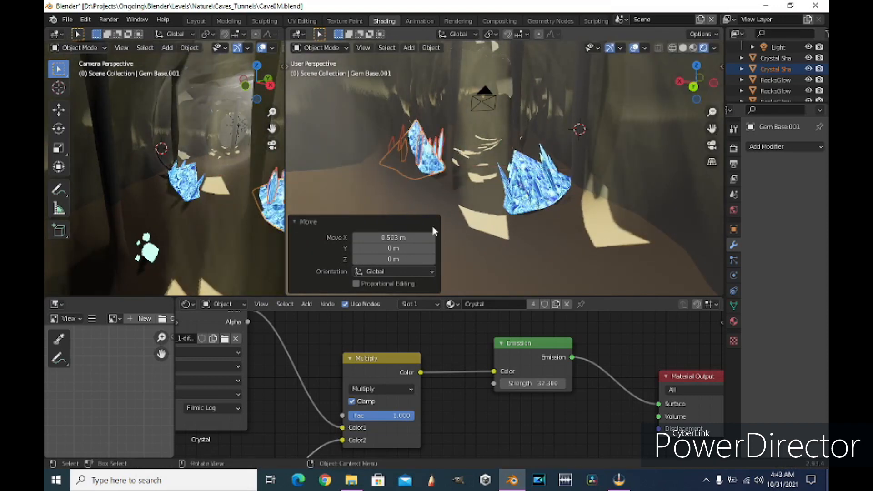
Step: Duplicate the crystal cluster again, adjusting the copy along Z and moving it about -1.23 m along X
scroll(599, 159, down, 2)
key(shift+d)
click(587, 161)
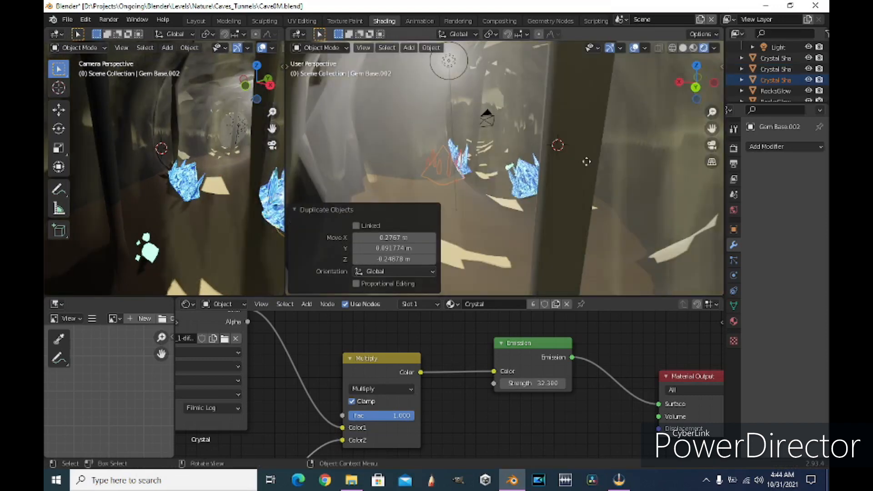
key(g)
key(z)
click(584, 168)
key(g)
key(x)
click(612, 176)
Step: Rotate the second cluster copy about Y and reposition it along Z and X against the cave floor
key(r)
key(y)
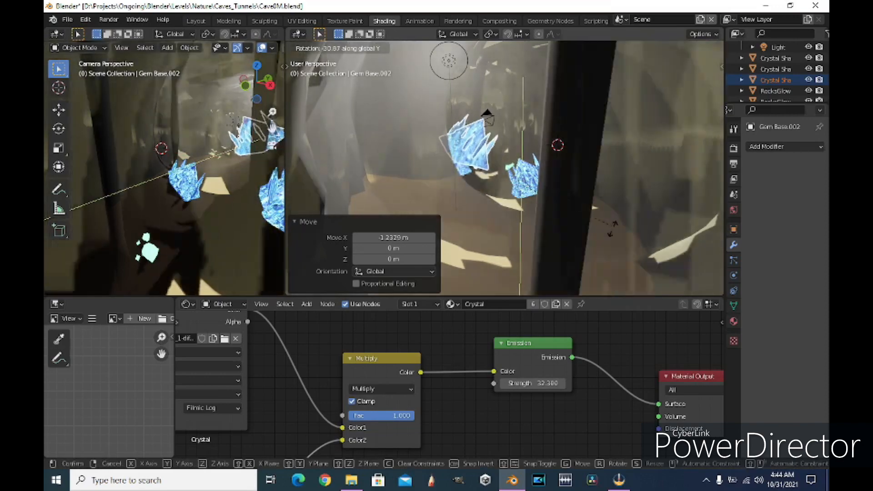
click(608, 227)
key(g)
key(z)
click(606, 271)
key(g)
key(x)
click(532, 176)
Step: Duplicate the crystal cluster a third time and move the copy along Y and X to the far side of the cave
middle_drag(532, 175, 591, 157)
scroll(591, 157, up, 2)
key(shift+d)
click(519, 132)
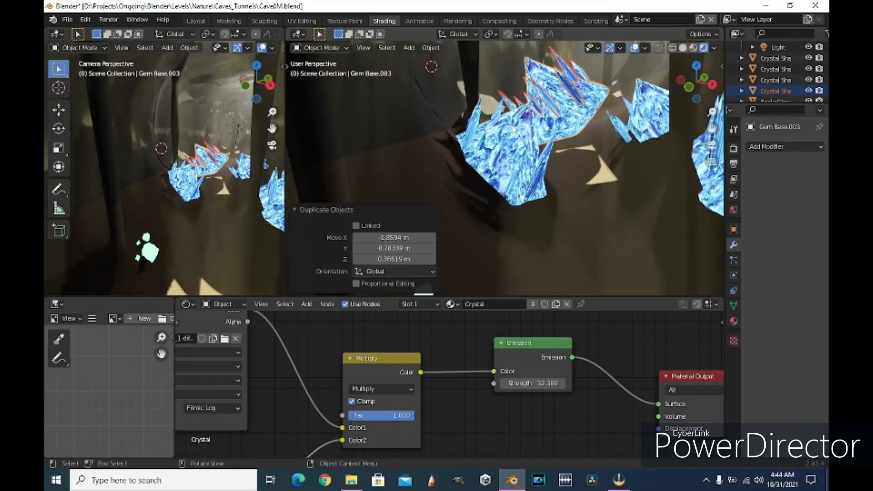
key(g)
key(y)
click(594, 86)
key(g)
key(z)
key(x)
click(618, 94)
Step: Place another crystal cluster copy deeper in the cave, rotated about 31.4° about Y and adjusted along Z
key(shift+d)
click(553, 105)
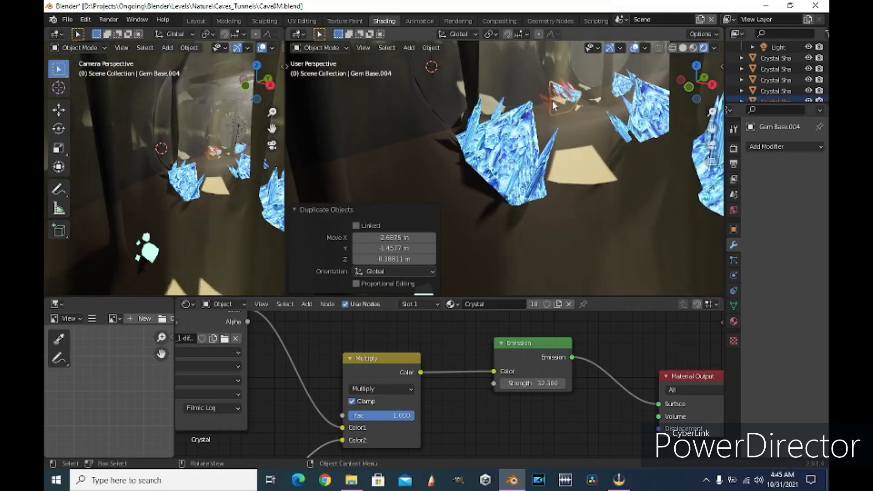
key(r)
key(z)
click(611, 170)
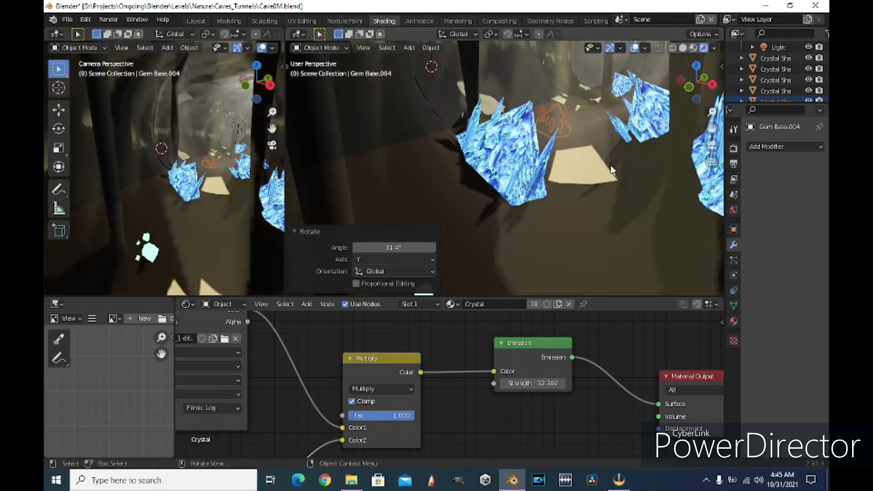
key(g)
key(z)
click(604, 124)
Step: Duplicate the distant crystal cluster and move the copy along X and about -1.57 m along Y, behind the original shards
key(shift+d)
click(601, 123)
key(g)
key(x)
click(553, 120)
key(g)
key(y)
click(539, 141)
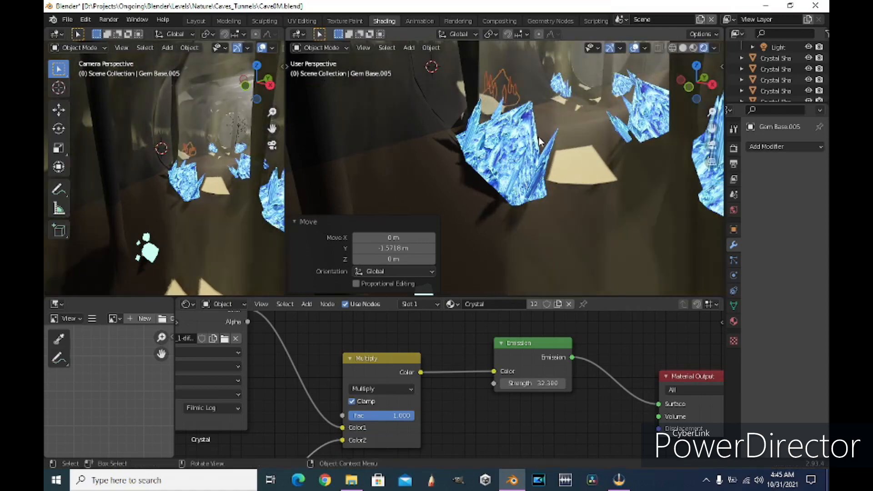
click(591, 128)
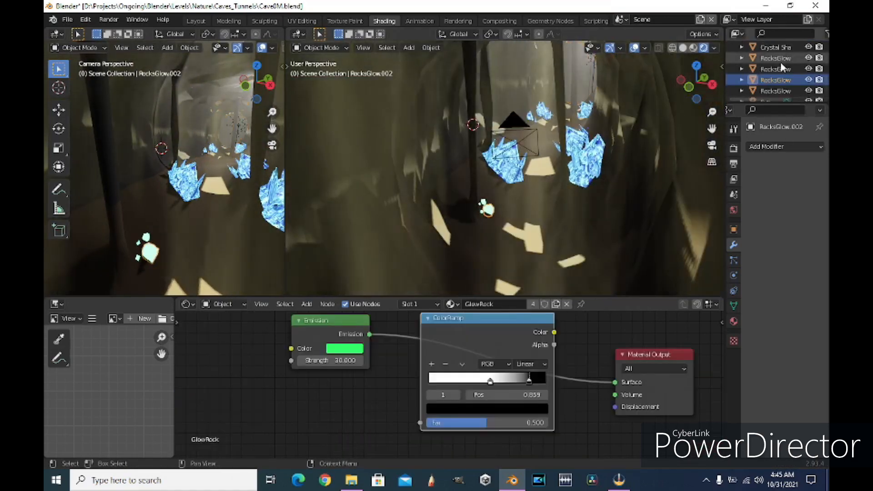
Step: Duplicate the glowing rock group behind the original, lower the copy about 0.38 m along Z and rotate it
key(shift+d)
click(638, 135)
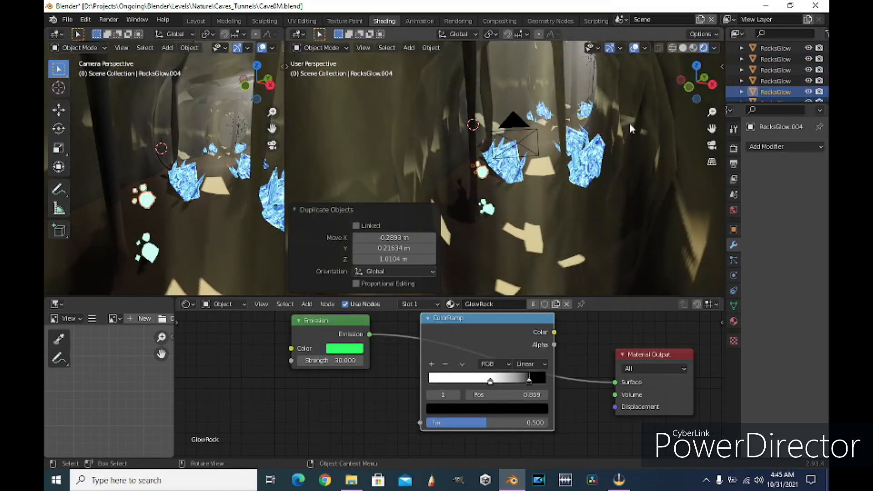
key(g)
key(z)
click(639, 130)
key(r)
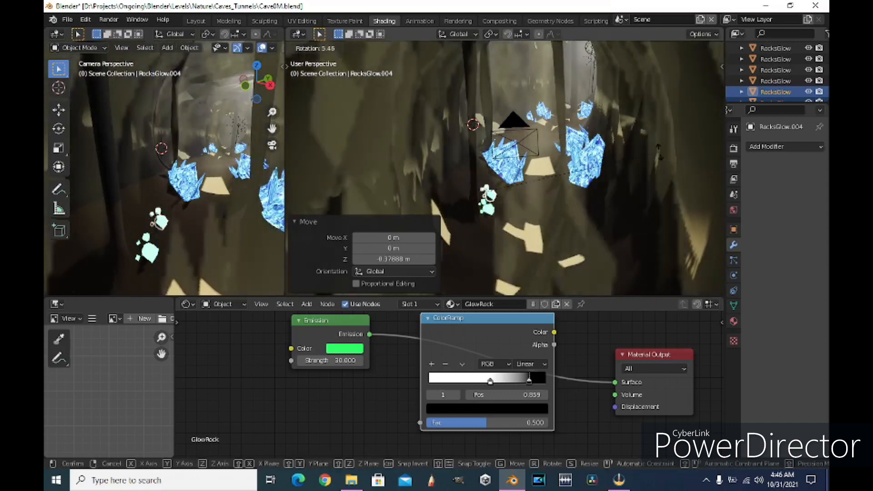
click(129, 176)
Step: Duplicate the glowing rock group twice beside the opposite crystal clusters, adjusting the second copy along Z, X and Y
key(shift+d)
click(585, 148)
key(shift+d)
click(575, 125)
key(g)
key(z)
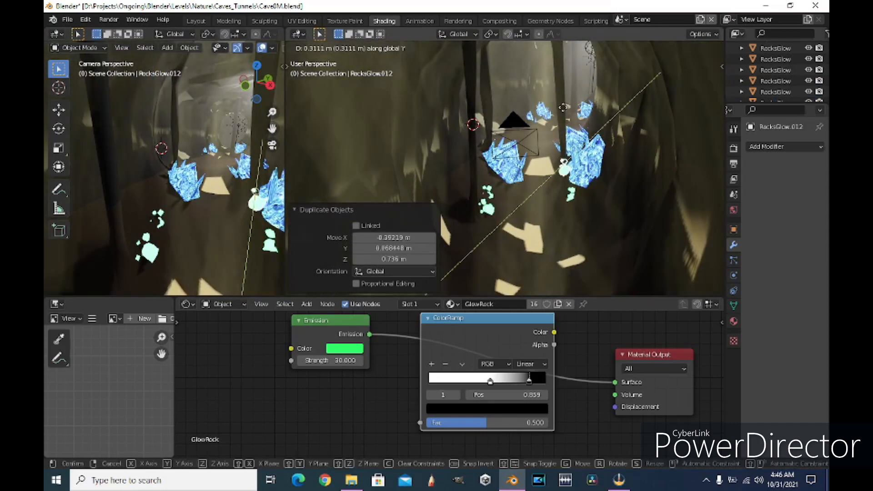
click(572, 106)
key(g)
key(z)
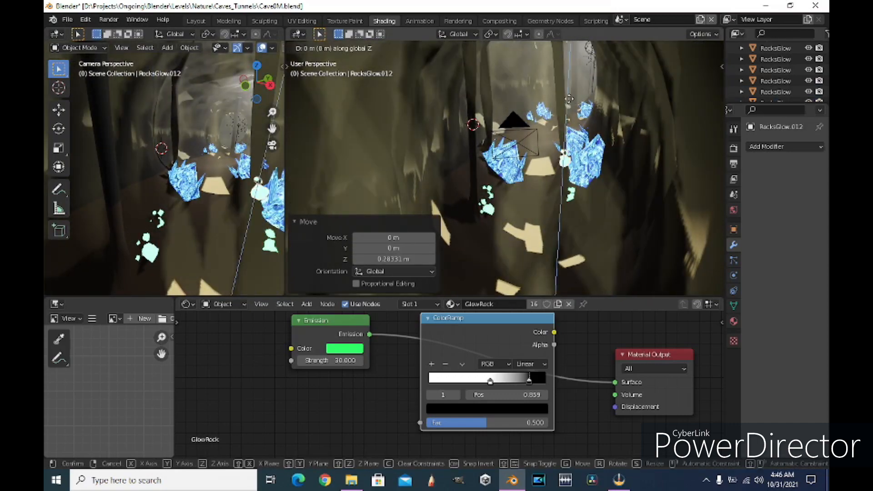
key(y)
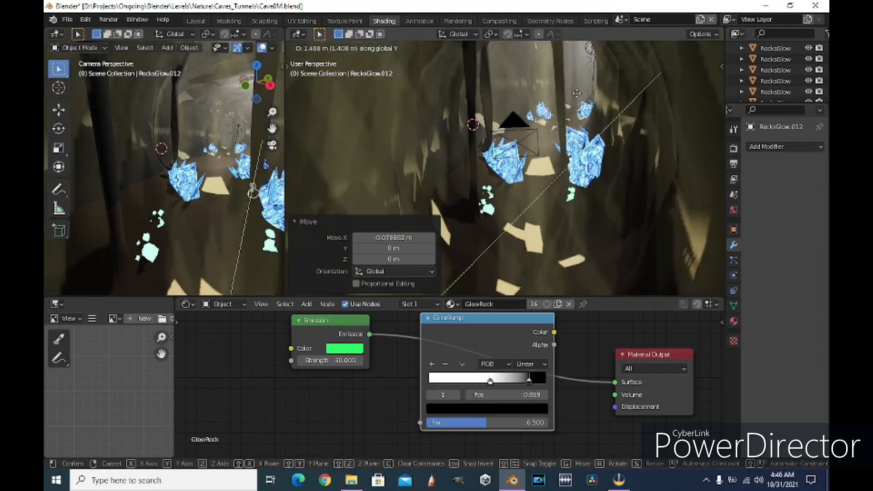
Step: Switch the user perspective viewport to solid shading for placing more rocks
click(683, 47)
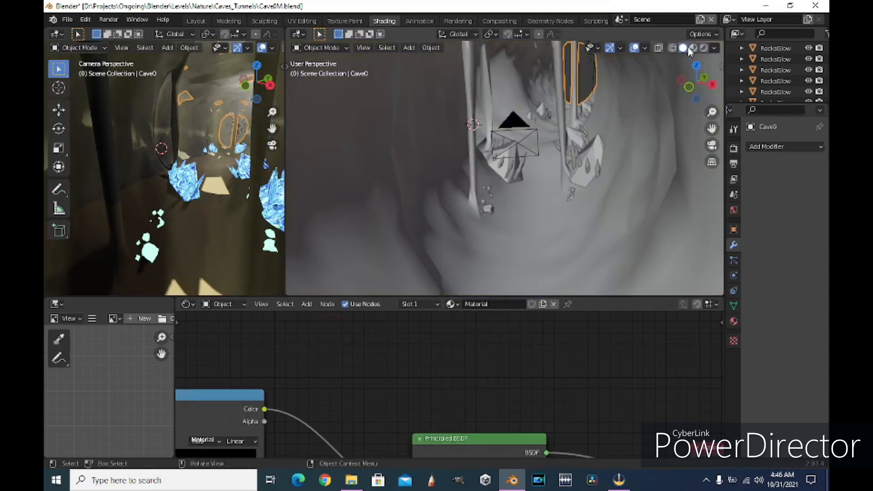
scroll(665, 197, up, 6)
key(shift+d)
right_click(634, 184)
key(ctrl+z)
Step: Select the nearest original glowing rock group, duplicate it towards the middle of the cave floor and adjust the copy along Z
scroll(739, 83, up, 1)
click(769, 70)
shift+click(772, 92)
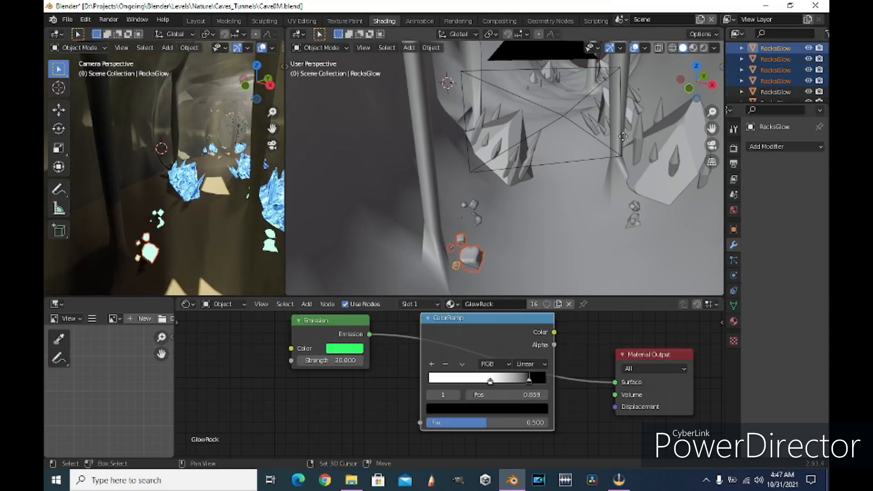
key(shift+d)
click(700, 113)
key(g)
key(z)
click(694, 146)
Step: Rotate the copied rock group about 85.3° around Y and adjust its position along X and Z
key(r)
key(y)
click(528, 211)
key(g)
key(x)
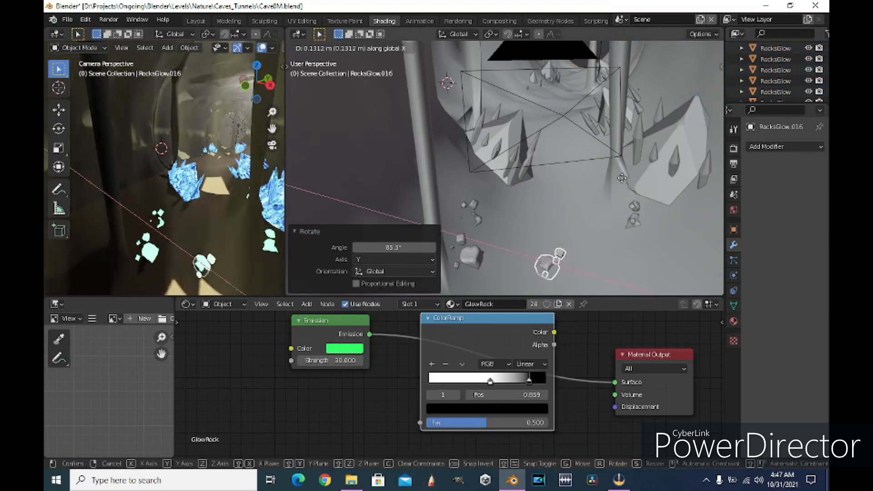
click(622, 178)
key(g)
key(z)
click(624, 185)
Step: Duplicate the mid-floor rock group, move the copy along Z and about 1.65 m along Y, and rotate it around X
key(shift+d)
click(634, 107)
key(g)
key(z)
click(634, 152)
key(g)
key(y)
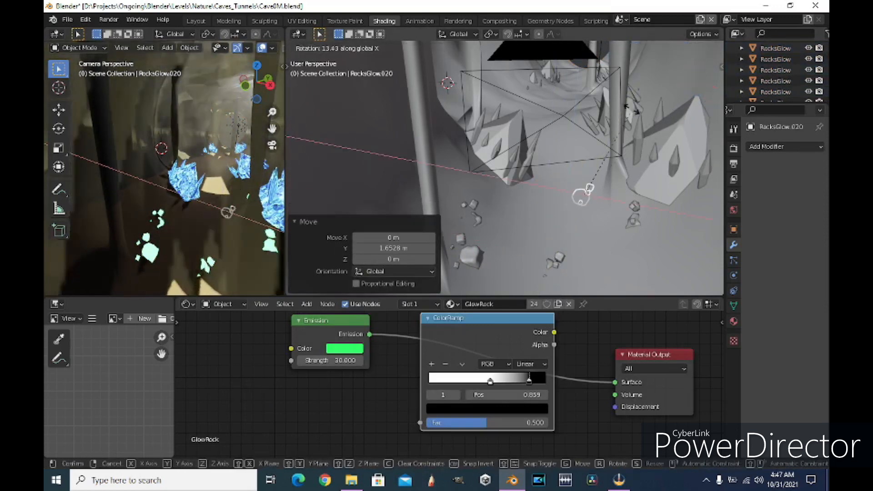
click(542, 164)
Step: Fine-tune the newest rock group's position on the cave floor along Z and X
key(g)
key(z)
click(544, 162)
key(g)
key(x)
click(535, 164)
Step: Duplicate the rock group again and move the copy along Z, Y and X, deeper into the cave between the crystal clusters
key(shift+d)
click(662, 129)
key(g)
key(z)
click(668, 147)
key(g)
key(y)
click(660, 136)
key(g)
key(x)
click(637, 191)
Step: Rotate the deeper rock group about -38.6° around X and adjust its height along Z
key(r)
key(x)
click(543, 284)
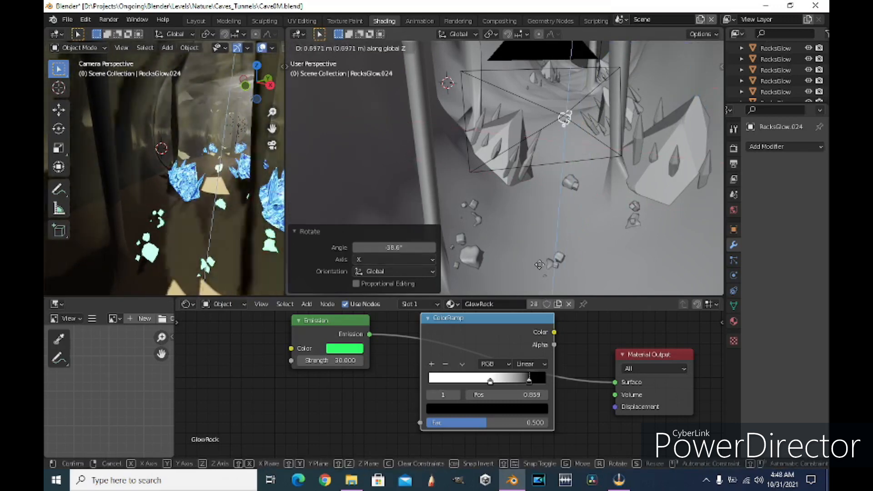
click(538, 273)
Step: Duplicate the deeper rock group near the distant crystals and adjust the copy along Z
scroll(550, 84, up, 3)
key(shift+d)
click(497, 105)
key(g)
key(z)
click(497, 111)
Step: Duplicate the distant rock group once more, move the copy along X and lower it about 0.73 m along Z
key(shift+d)
click(550, 95)
key(g)
key(x)
click(541, 77)
key(g)
key(z)
click(538, 109)
Step: Return the user perspective viewport to rendered shading and widen the camera viewport
click(703, 47)
scroll(610, 158, down, 3)
drag(284, 177, 344, 177)
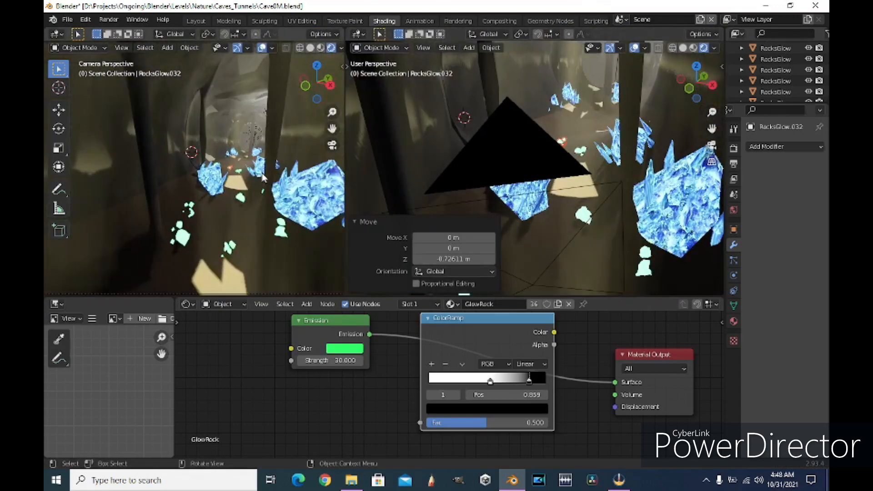
Step: Toggle the Sun light's visibility off and back on, and select the Sun
scroll(778, 70, down, 5)
click(810, 92)
click(810, 92)
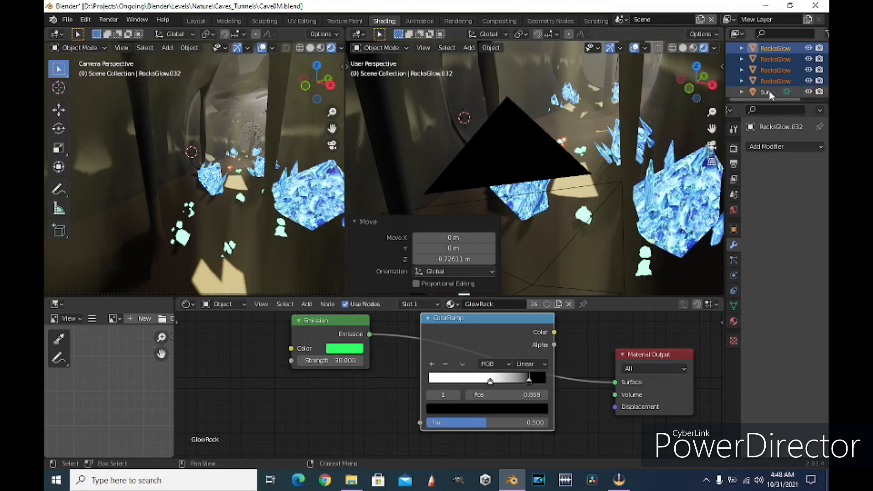
click(770, 93)
Step: Switch to the Layout workspace and set the scene's render engine to Cycles
click(307, 304)
click(302, 21)
click(480, 47)
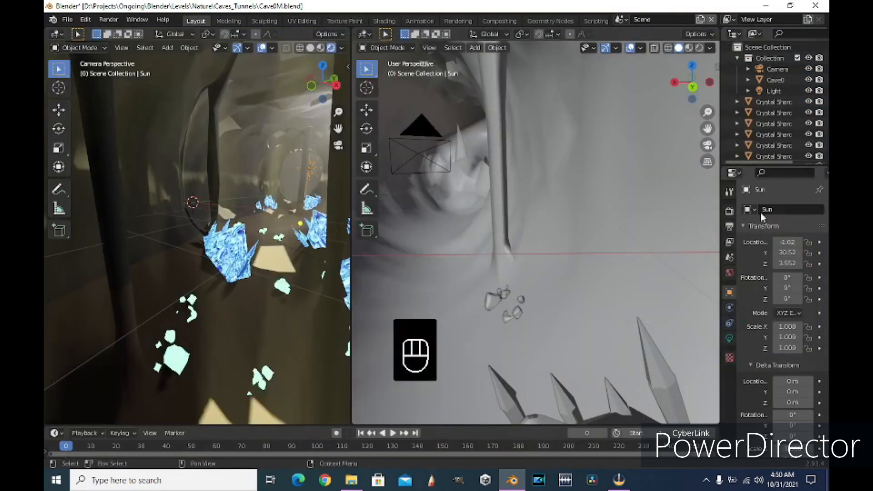
click(730, 211)
click(796, 237)
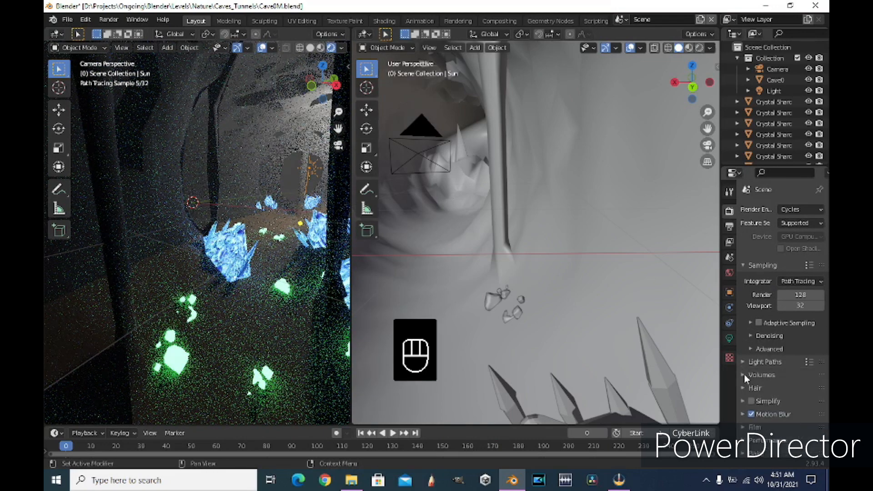
Step: Review the Film, Performance and Color Management render settings
scroll(744, 346, down, 5)
click(741, 386)
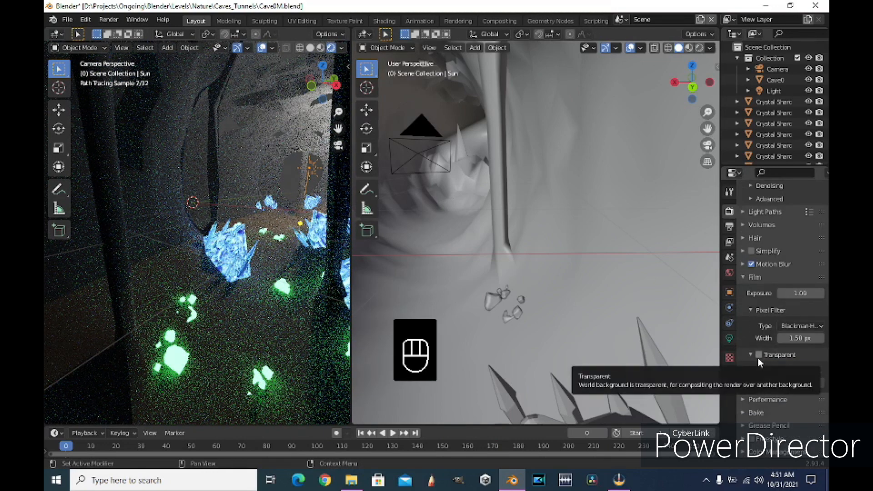
click(751, 355)
click(747, 399)
scroll(744, 364, down, 10)
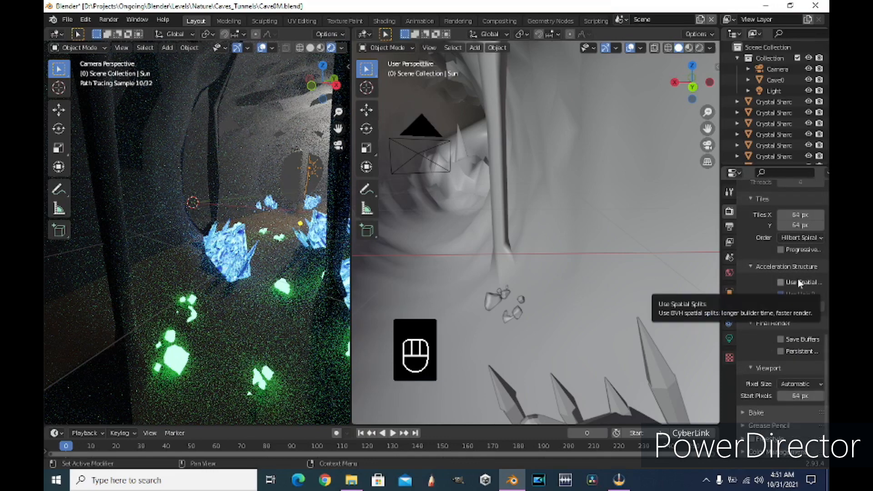
click(743, 450)
scroll(745, 446, down, 5)
click(816, 395)
click(800, 383)
Step: Set the output frame rate to 30 fps and review the remaining output settings
click(729, 227)
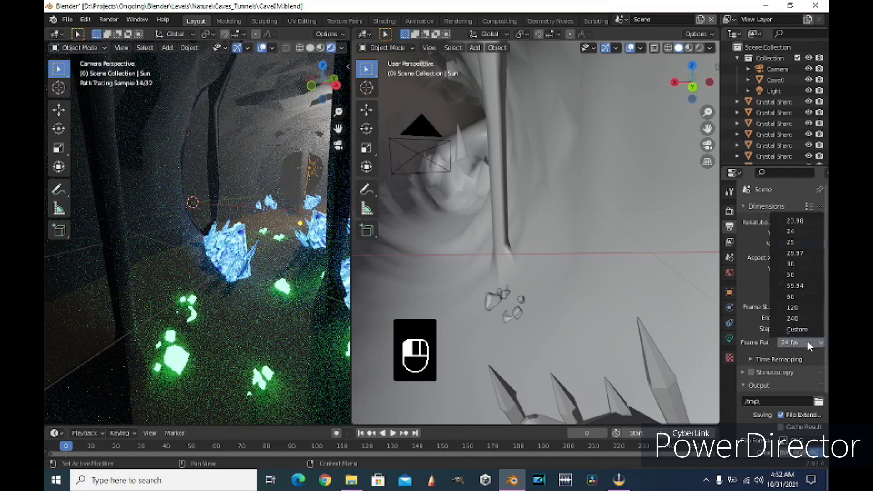
scroll(754, 359, down, 4)
scroll(748, 388, down, 12)
scroll(748, 358, up, 15)
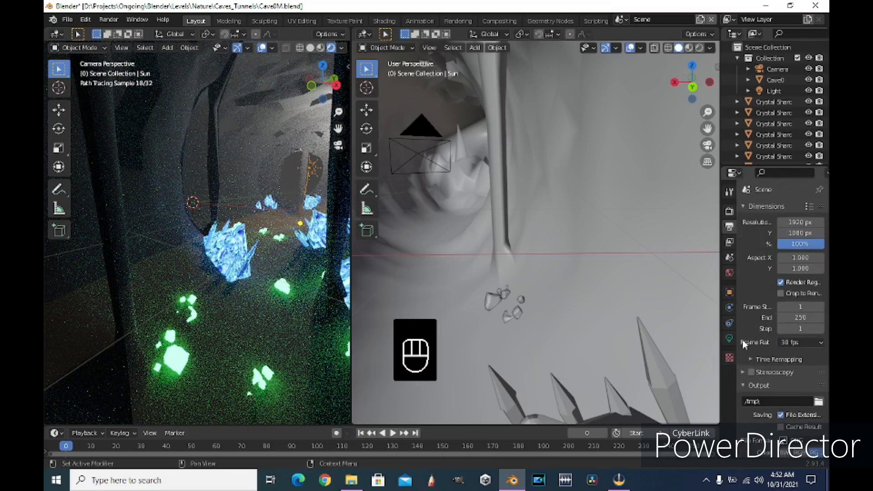
Step: Turn on the transparent film background and turn it back off
click(729, 211)
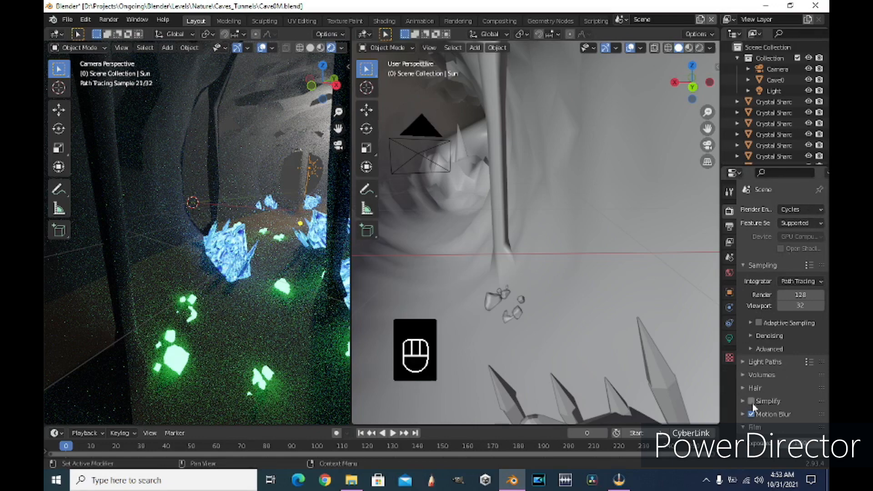
scroll(773, 373, down, 7)
click(759, 342)
click(759, 342)
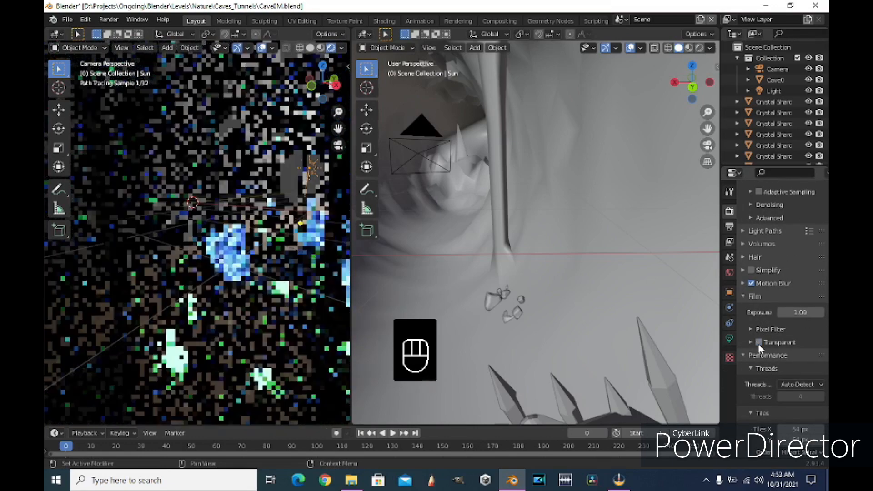
Step: Render the current frame of the cave scene as a still image
click(109, 20)
click(123, 34)
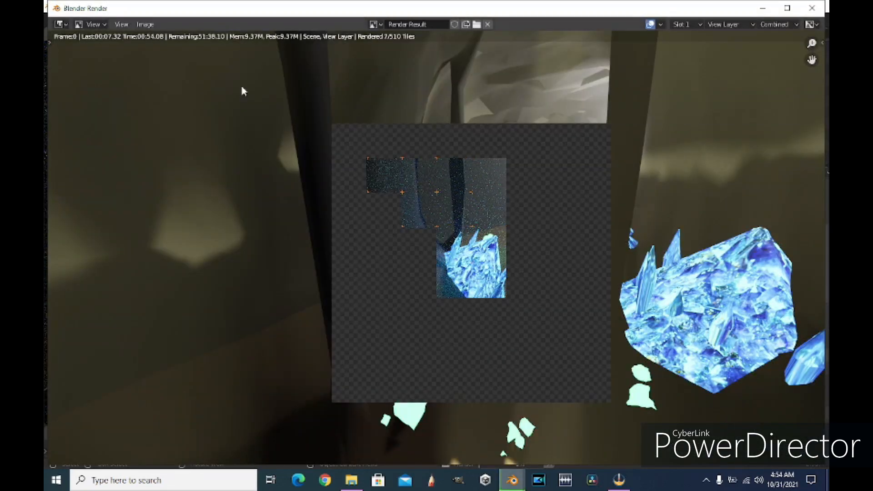